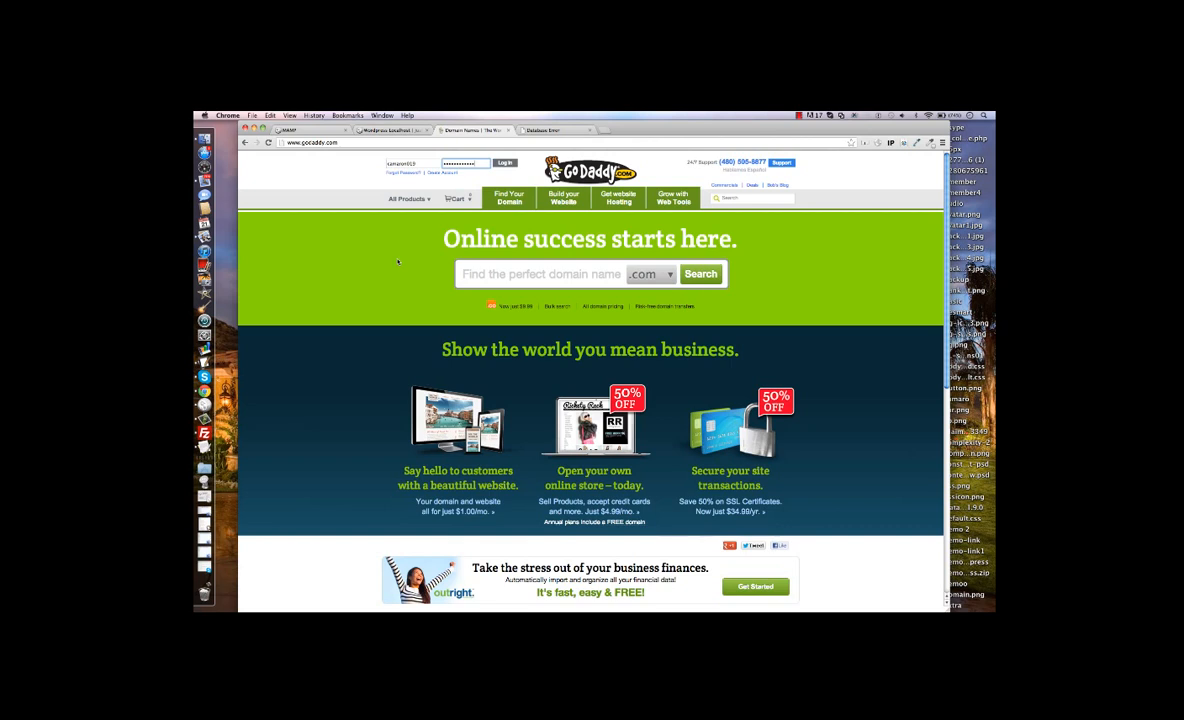
Sign in to the GoDaddy account and open the MySQL database manager of the dbpub.test hosting account.
click(505, 163)
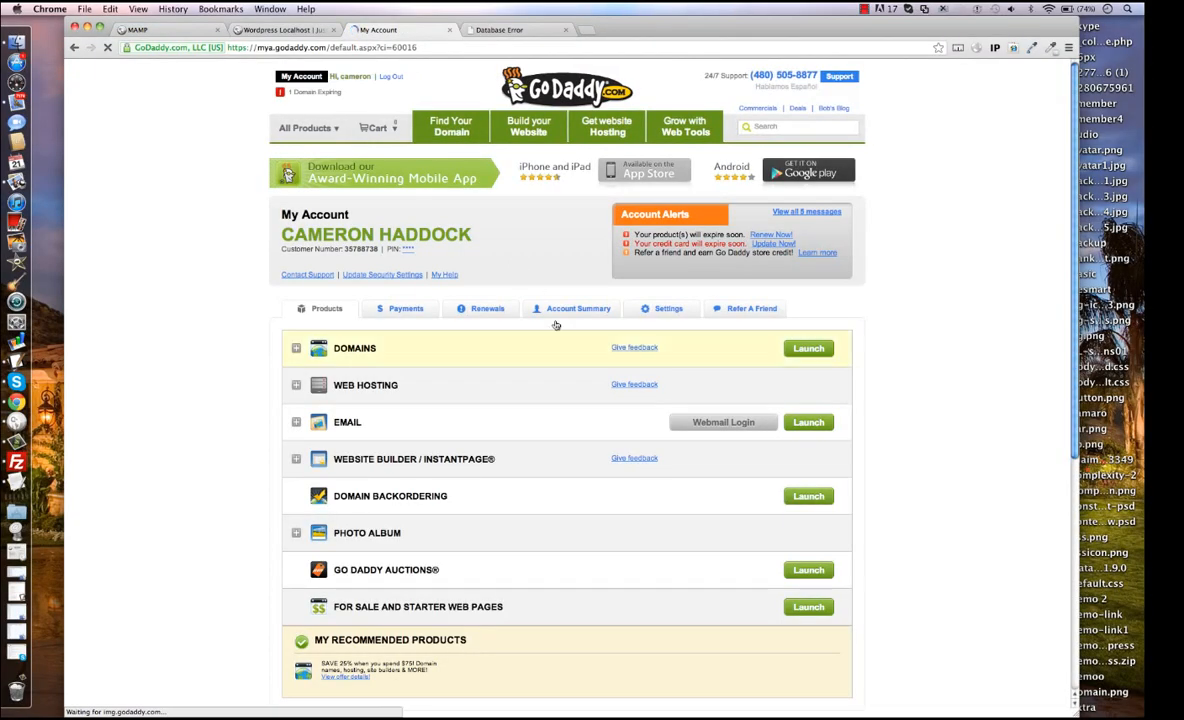
click(739, 401)
scroll(785, 386, down, 3)
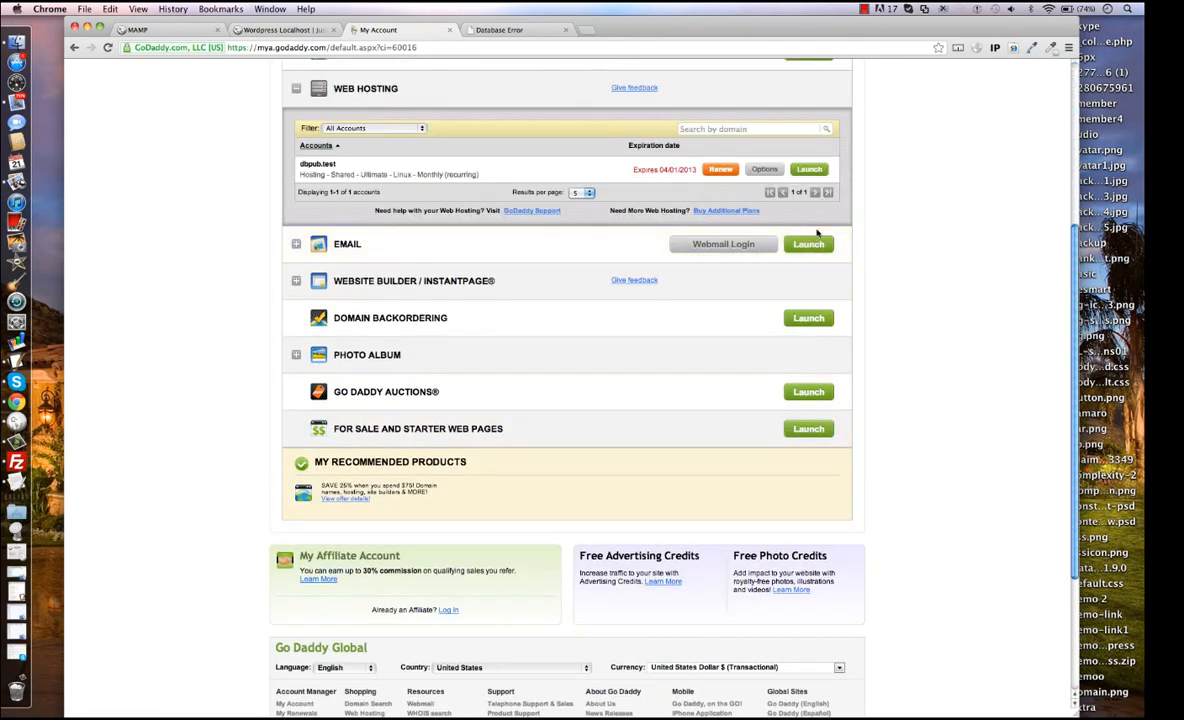
click(810, 172)
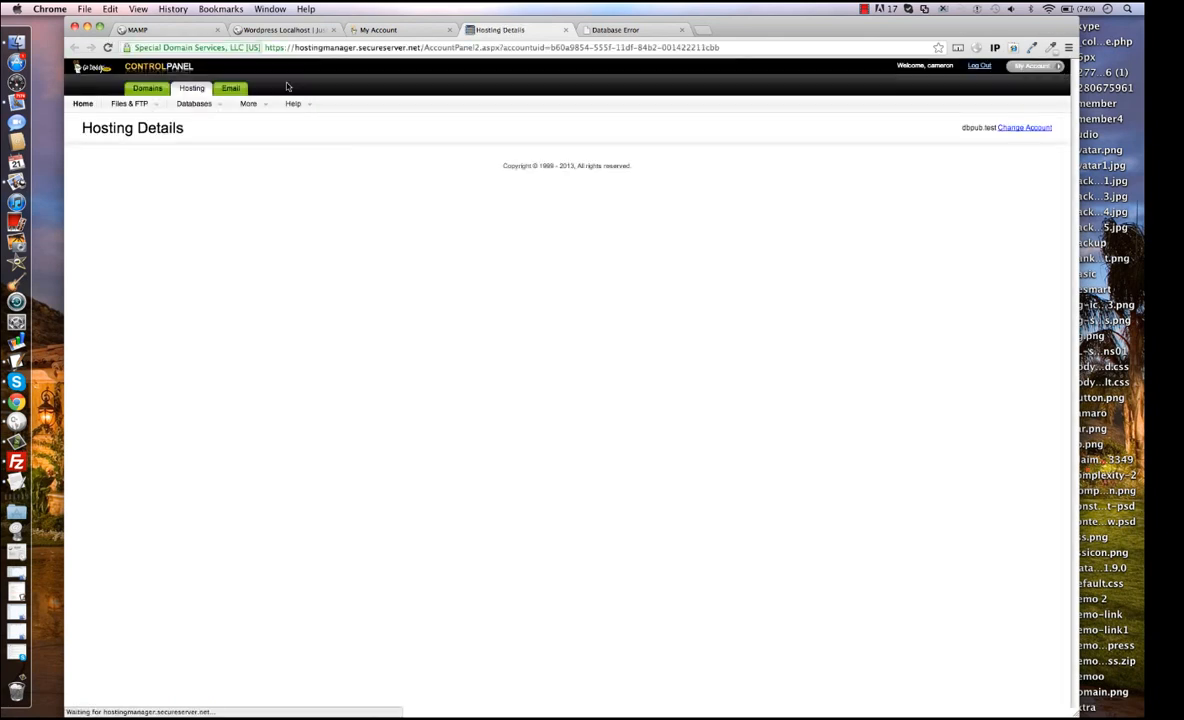
mouse_move(195, 104)
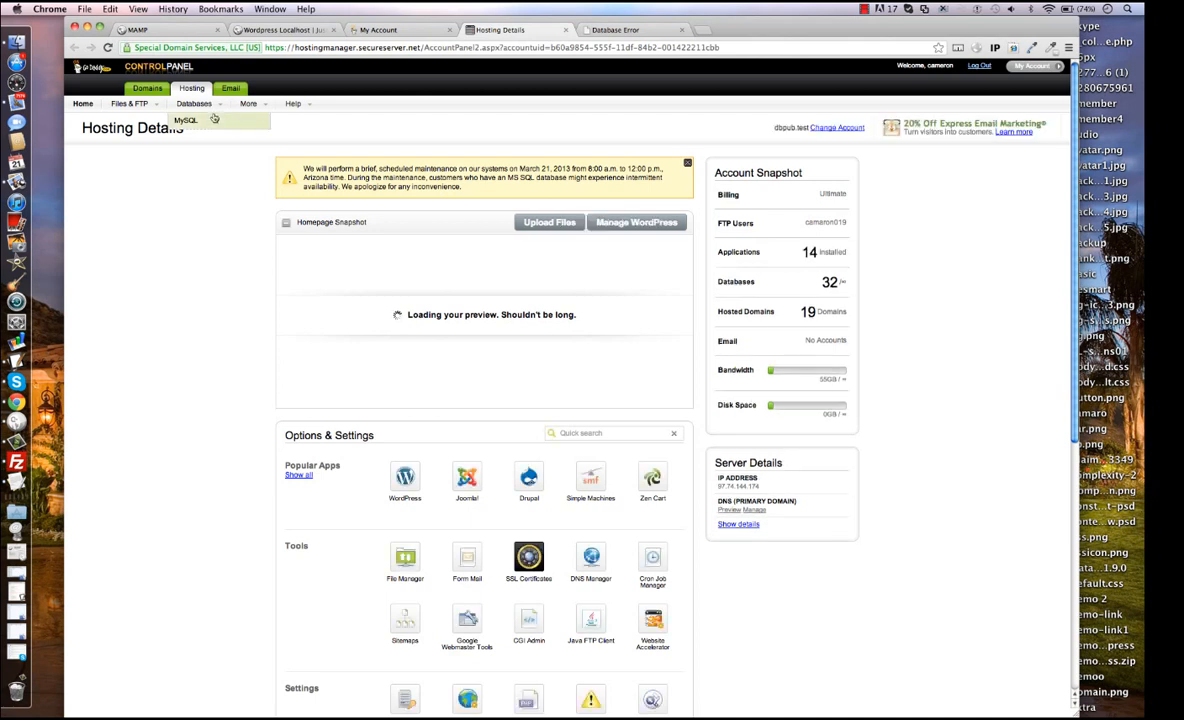
click(207, 119)
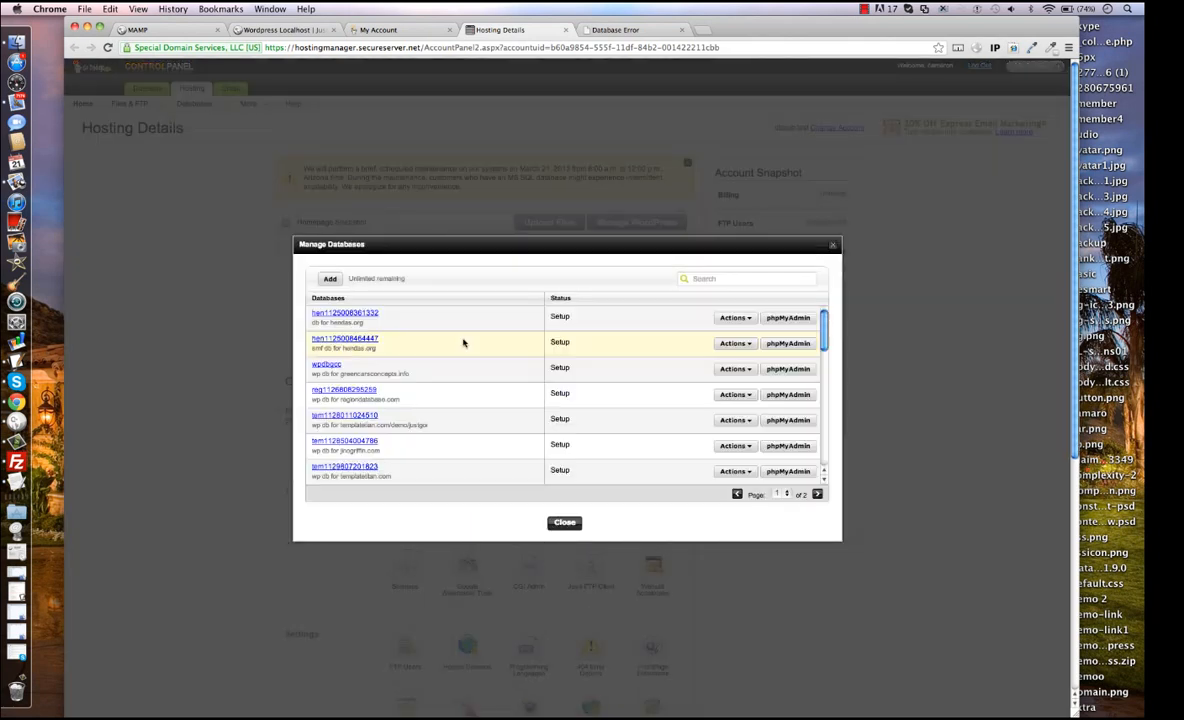
Start adding a MySQL database with the friendly name "wp db for themeorbit.com/wordpress" and the database name wpdbforremote.
click(329, 279)
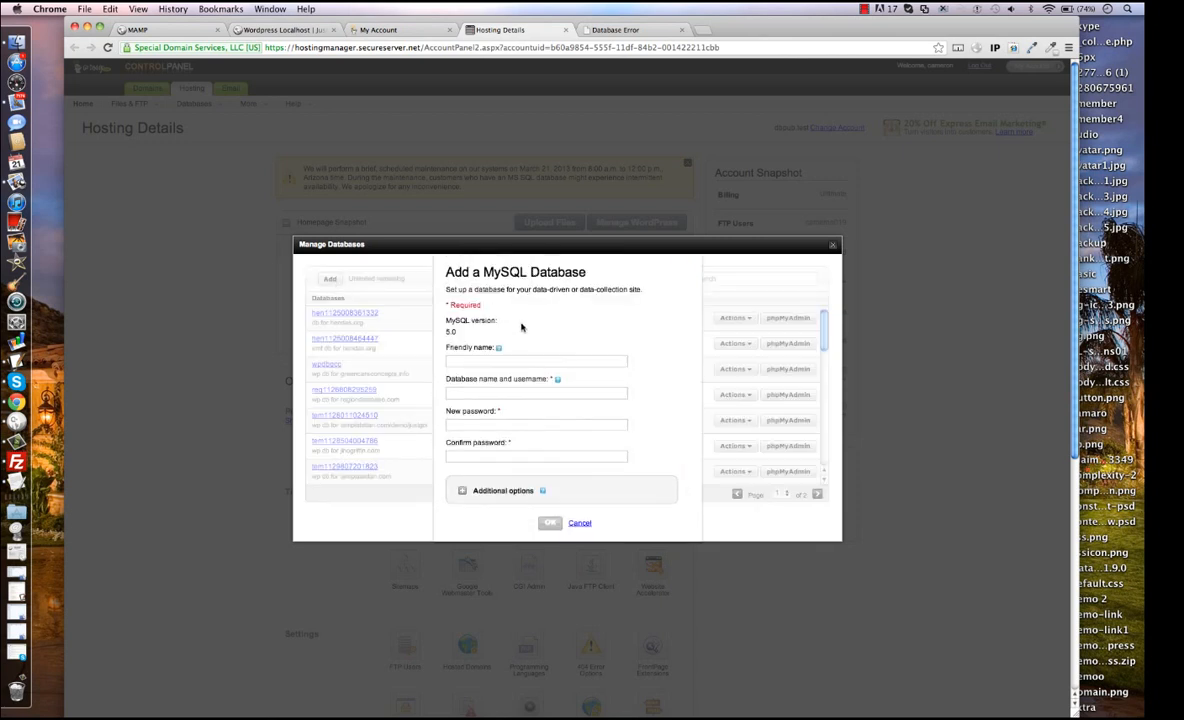
click(518, 363)
text(wp db for themeo)
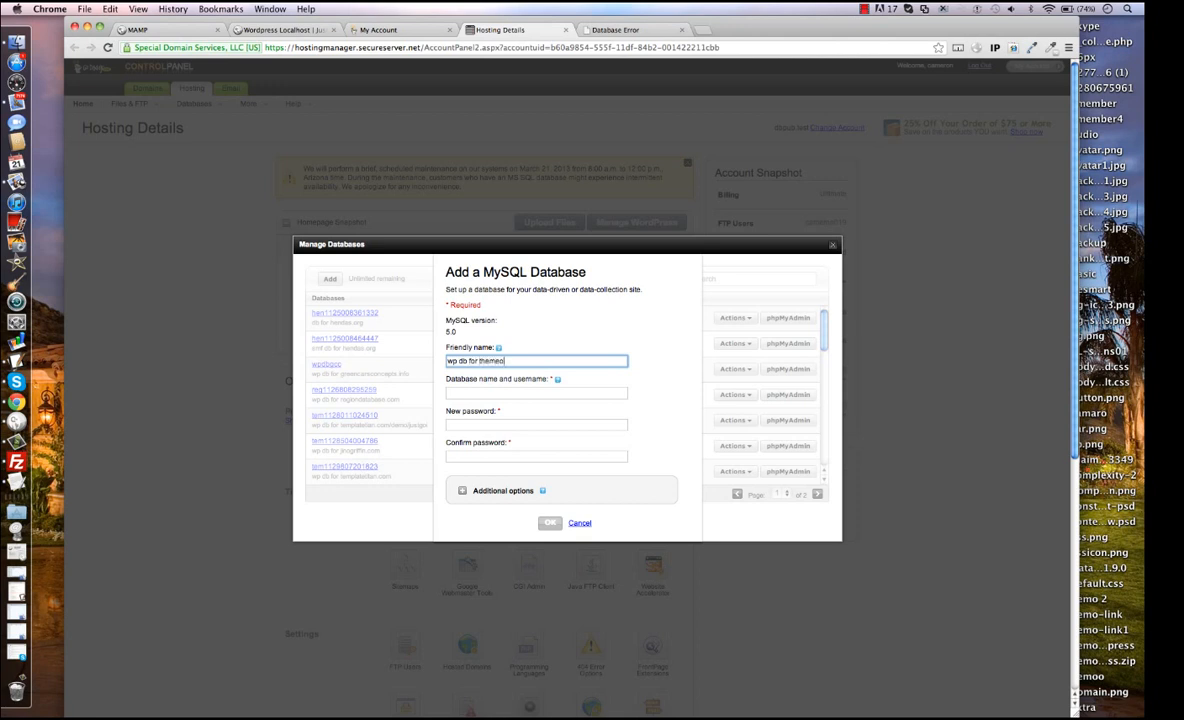
text(rbit.com/wordpress)
click(494, 395)
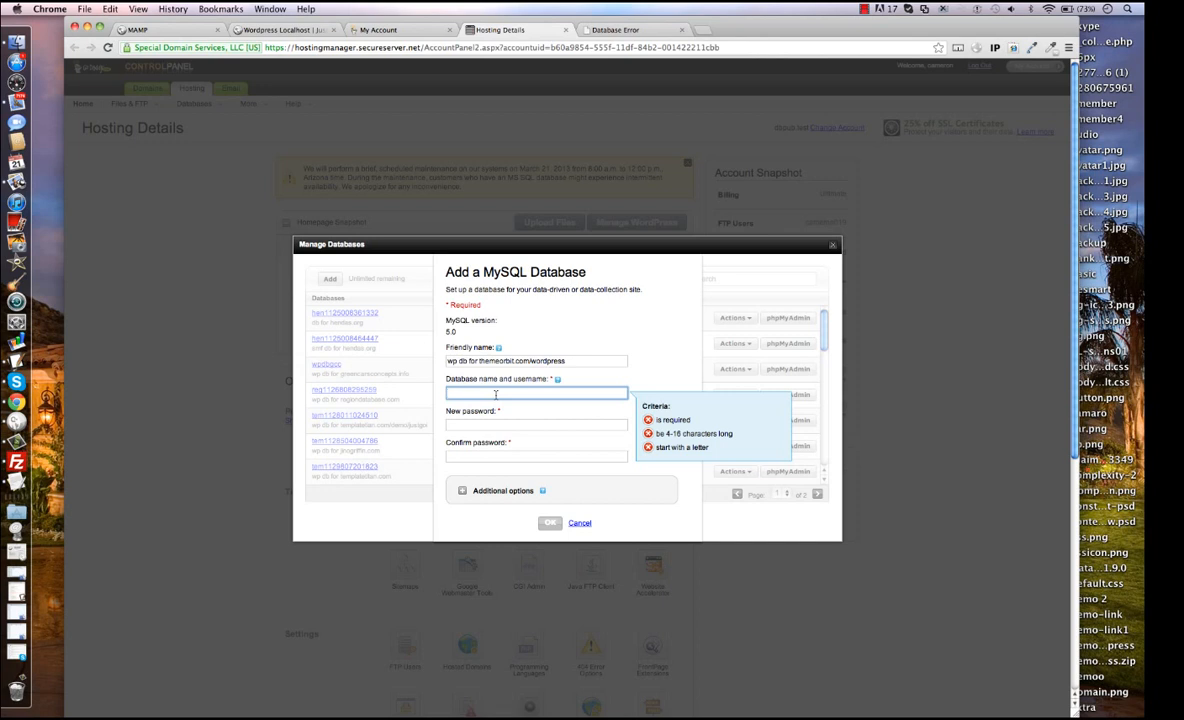
text(wpdbt)
text(orremote)
Fill in the new password field for the database and cancel its creation.
click(487, 426)
text(Wpd)
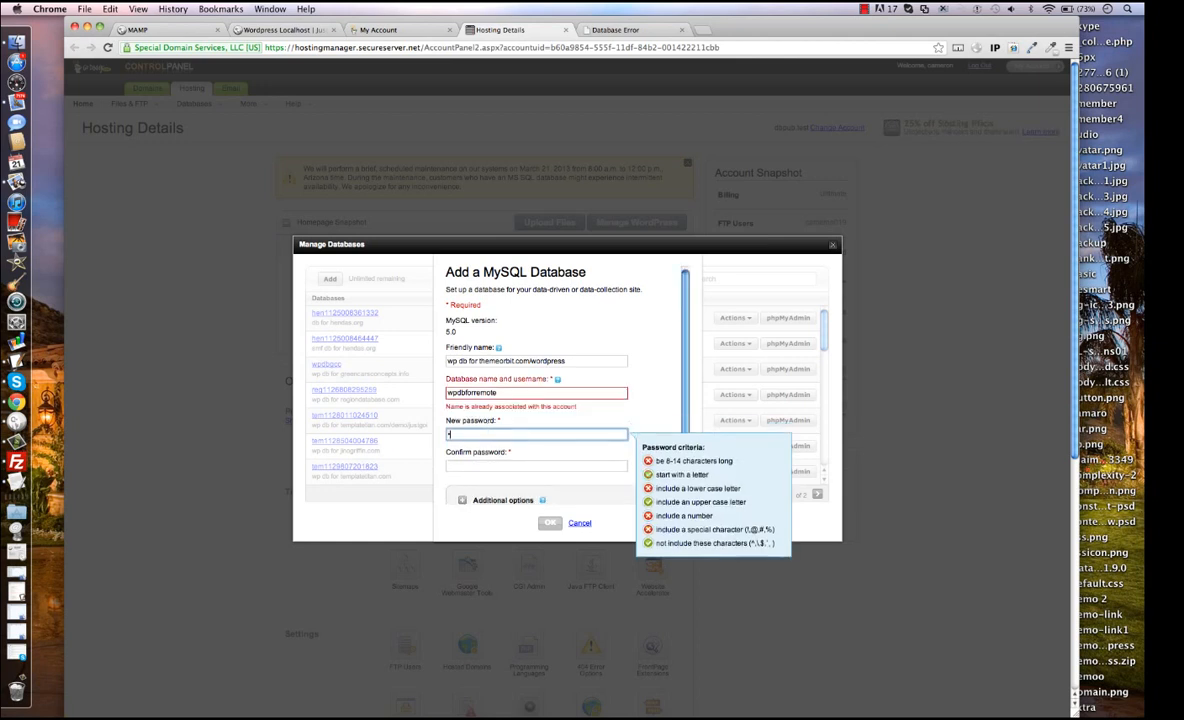
text(••••)
click(502, 466)
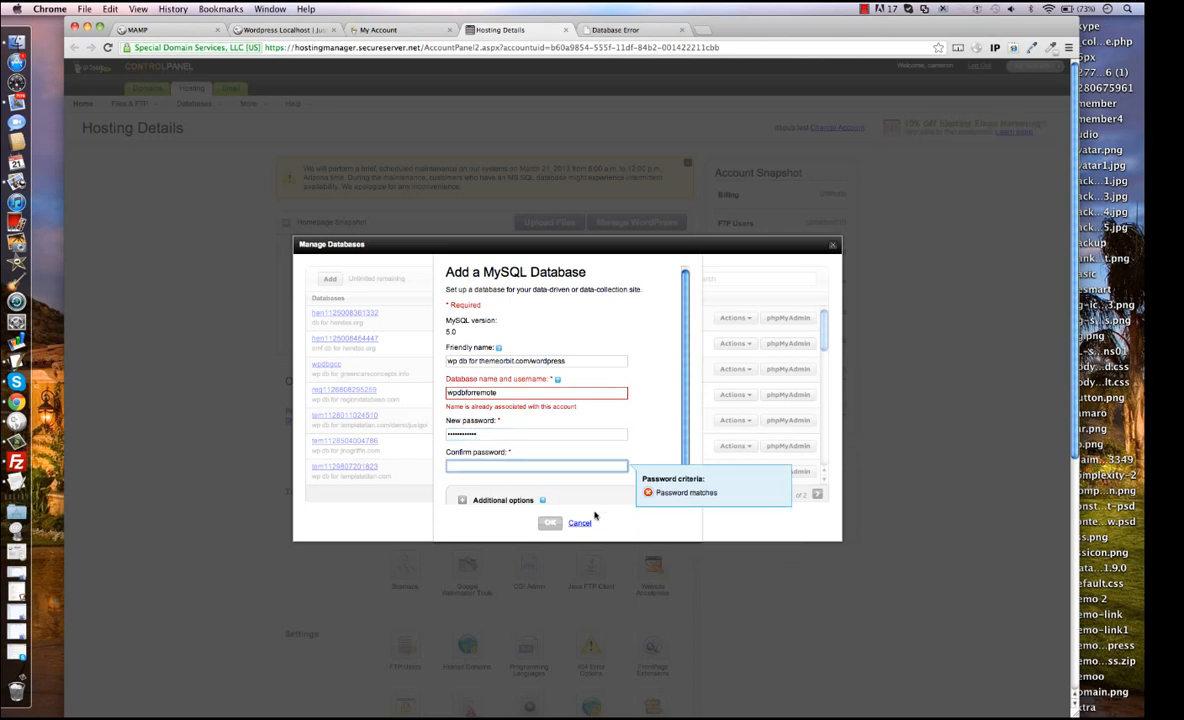
click(579, 522)
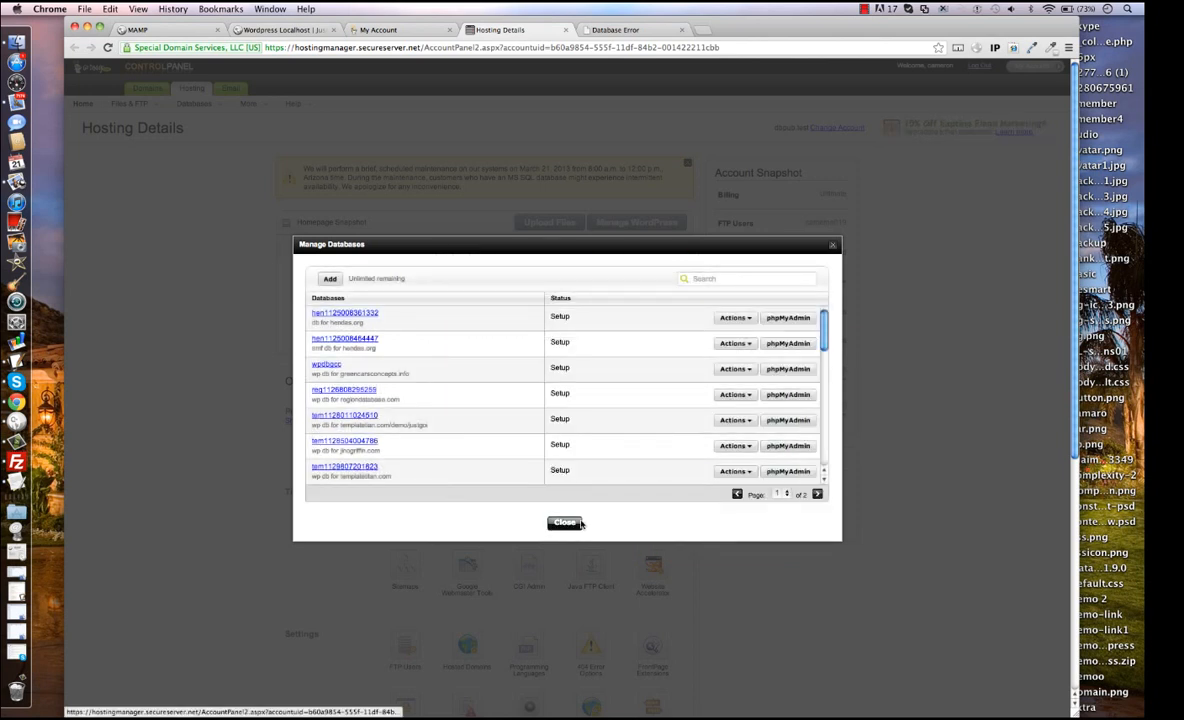
View the details of the wpdbforremote database and close the database manager.
click(817, 494)
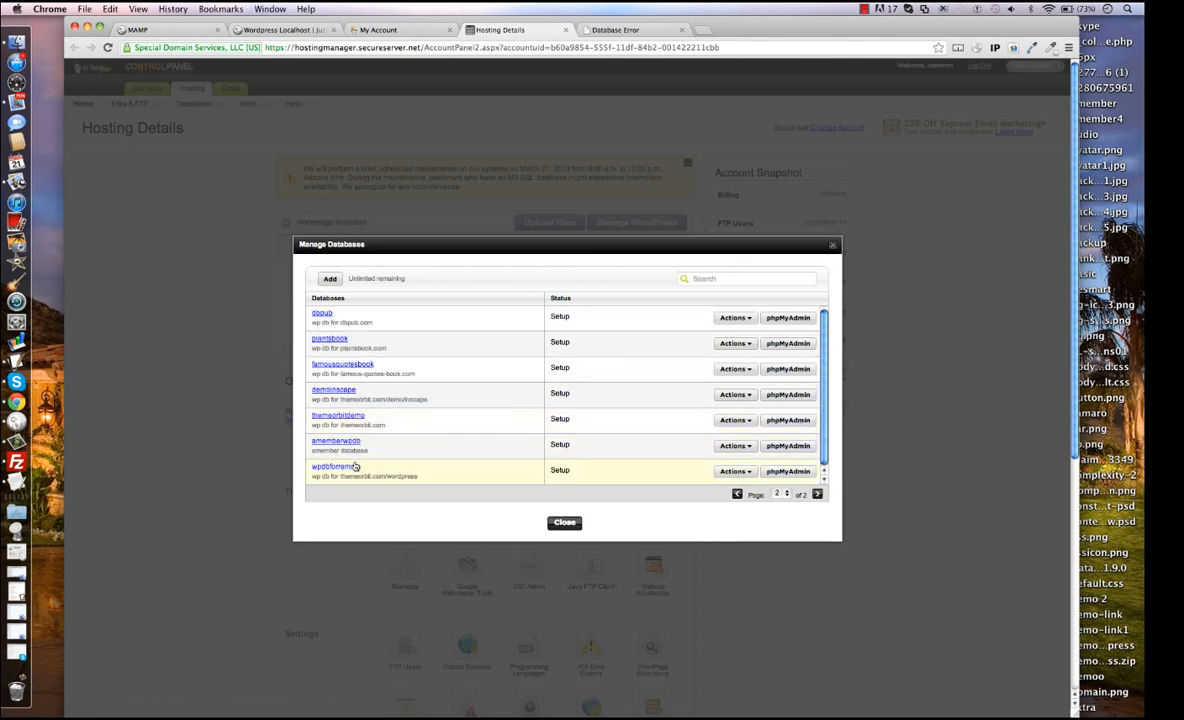
click(748, 472)
click(687, 492)
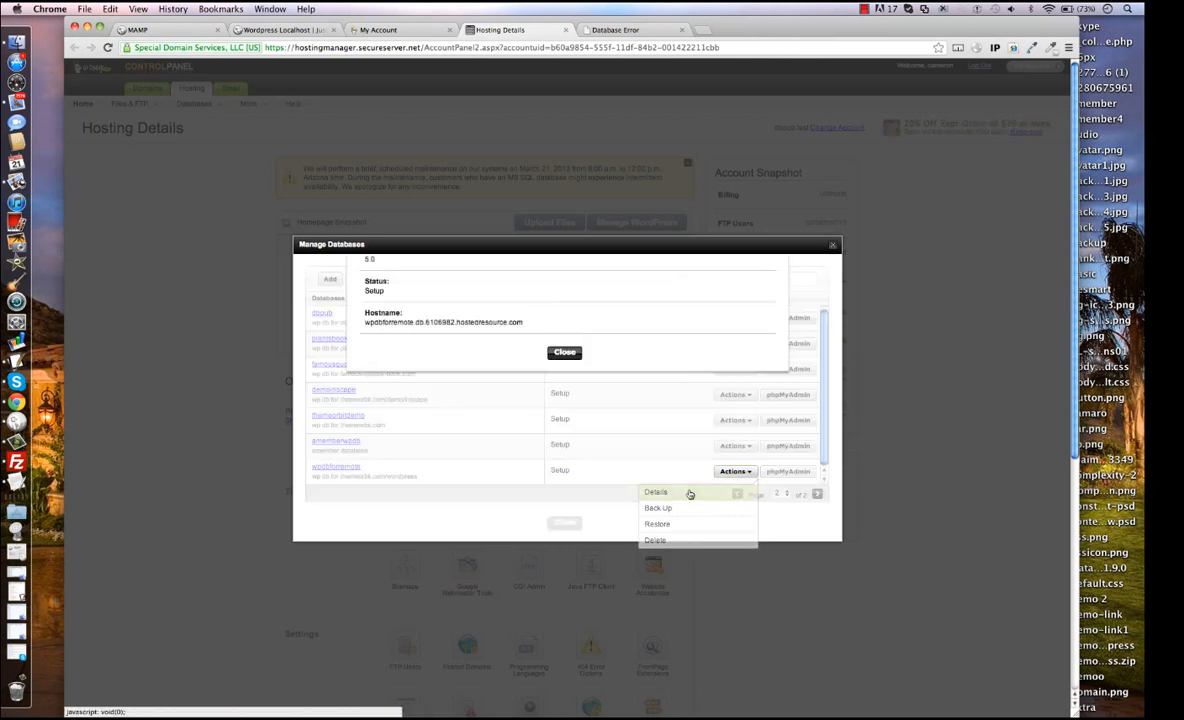
click(564, 559)
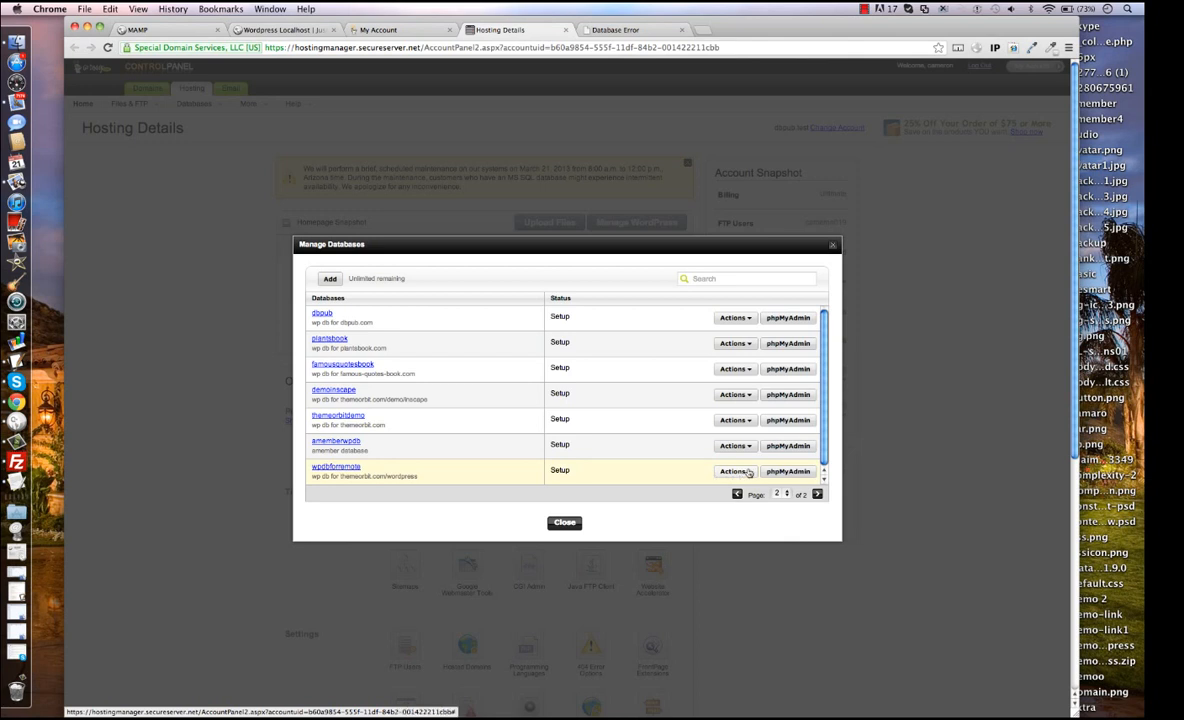
click(744, 471)
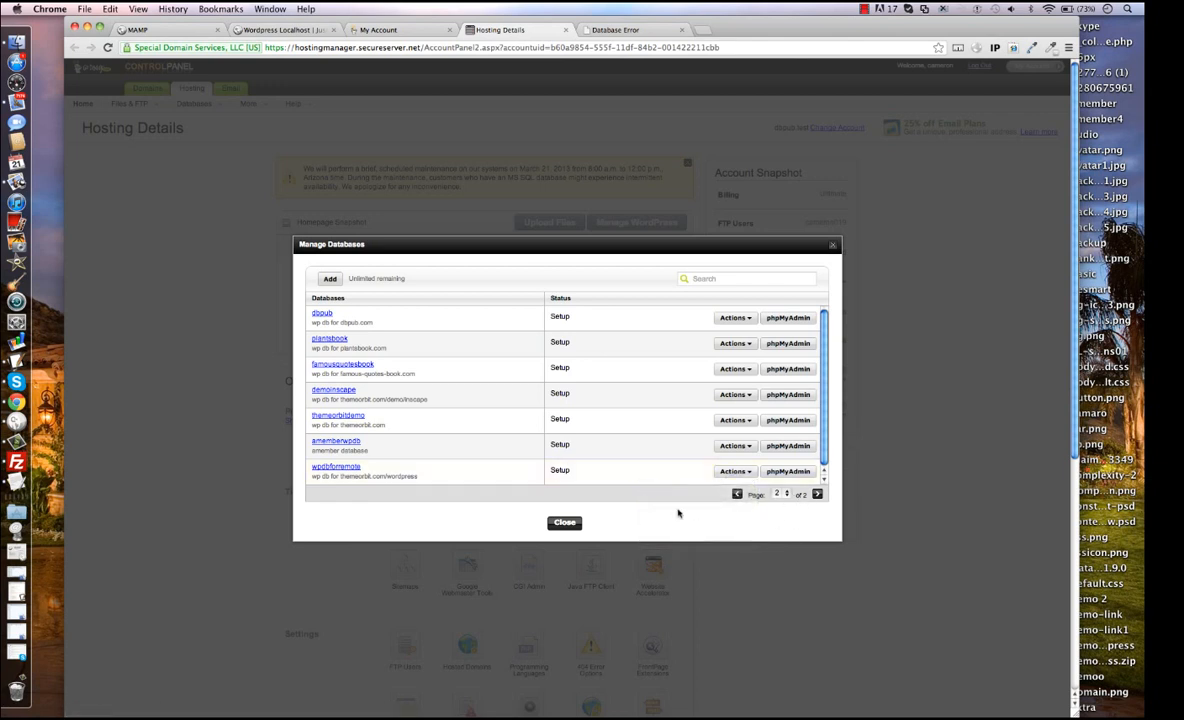
click(564, 523)
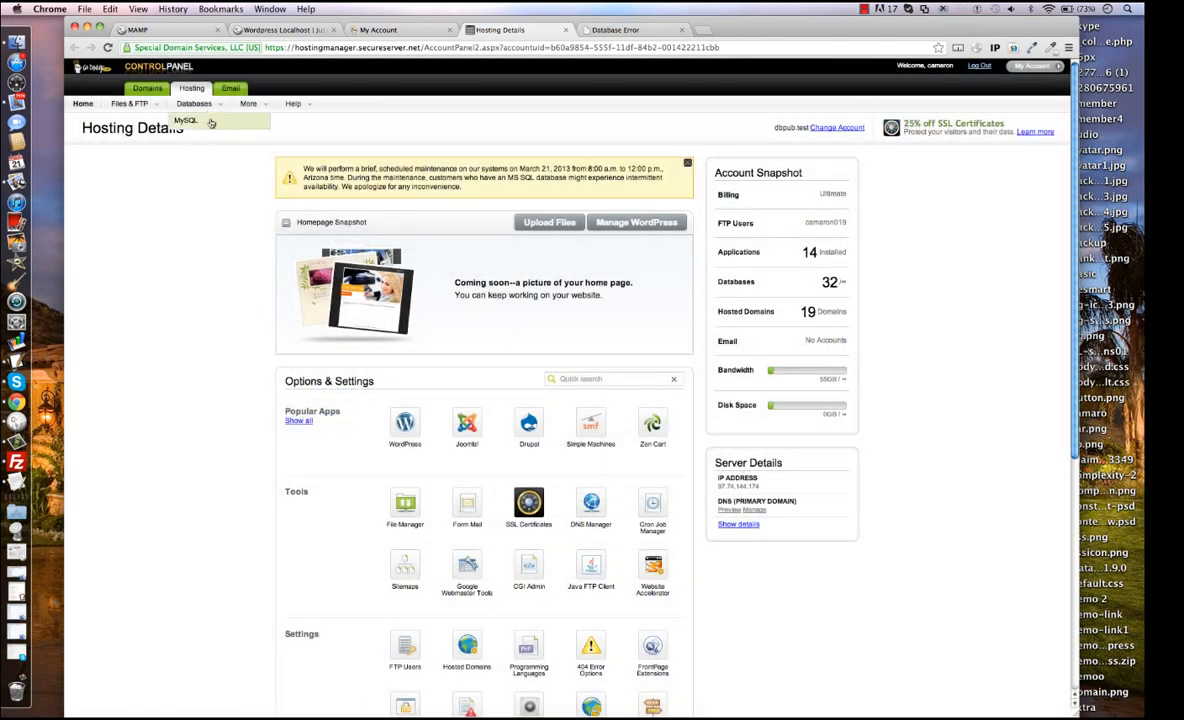
Reset the password of the wpdbforremote database, entering and confirming the new database password.
click(193, 113)
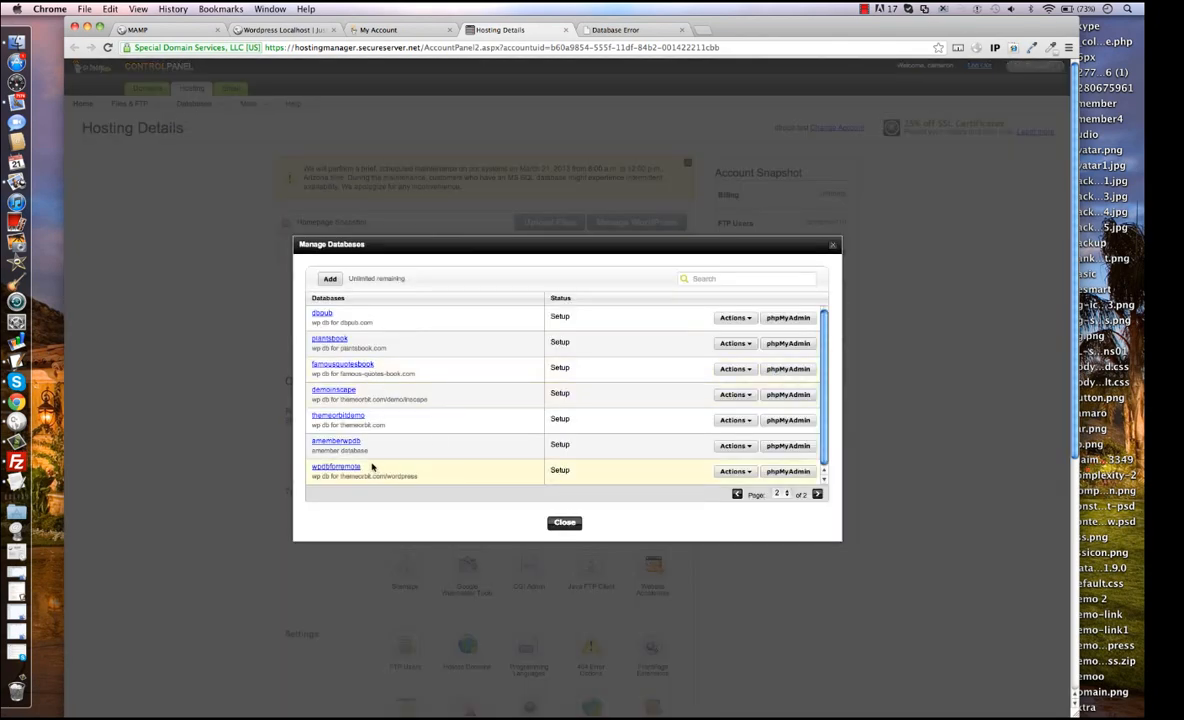
click(338, 467)
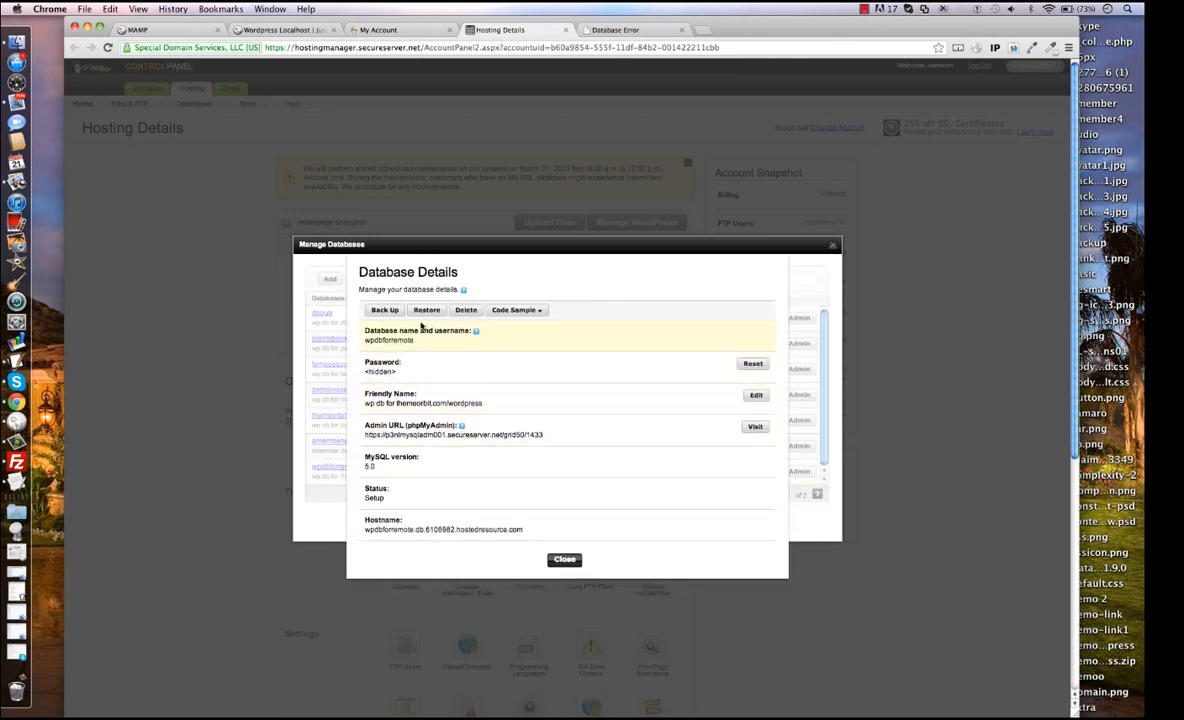
click(750, 365)
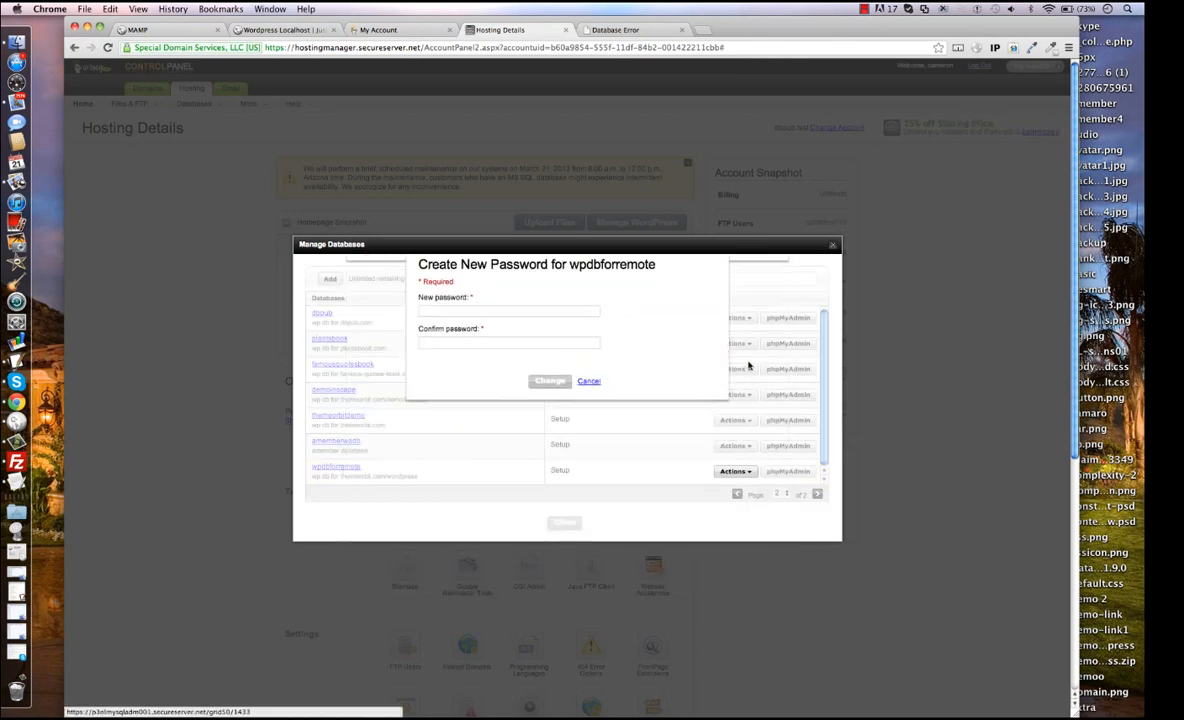
click(469, 320)
text(P)
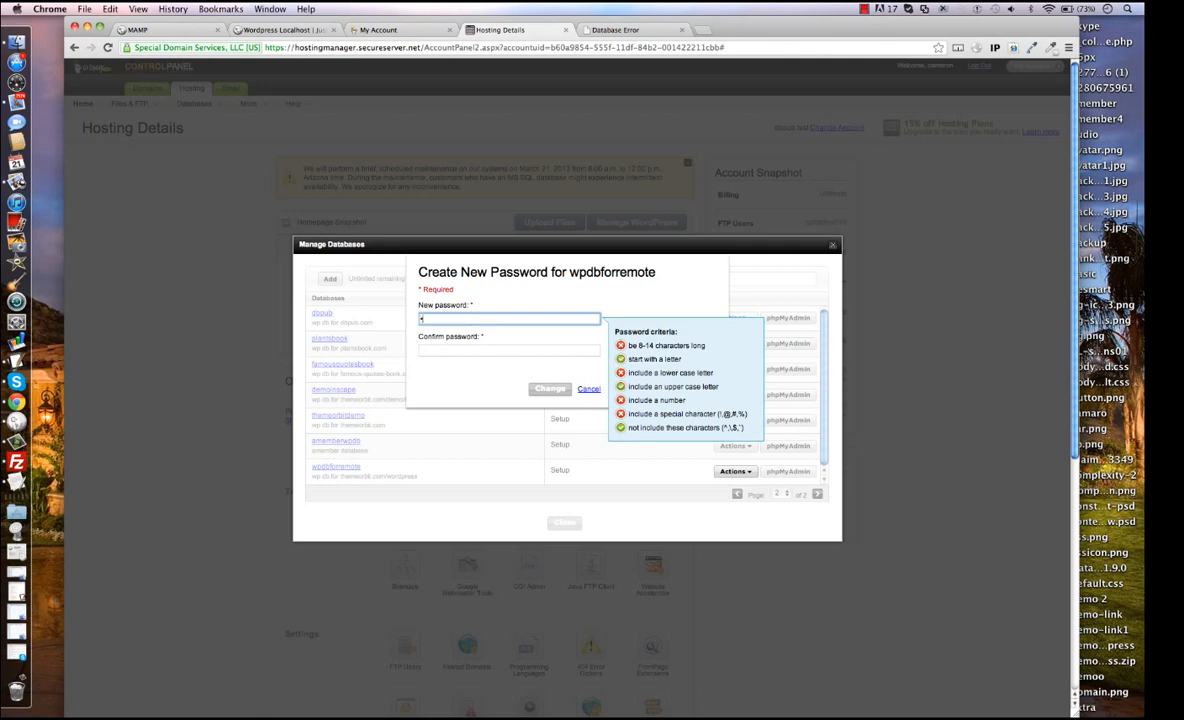
text(••••••••)
click(432, 330)
text(•)
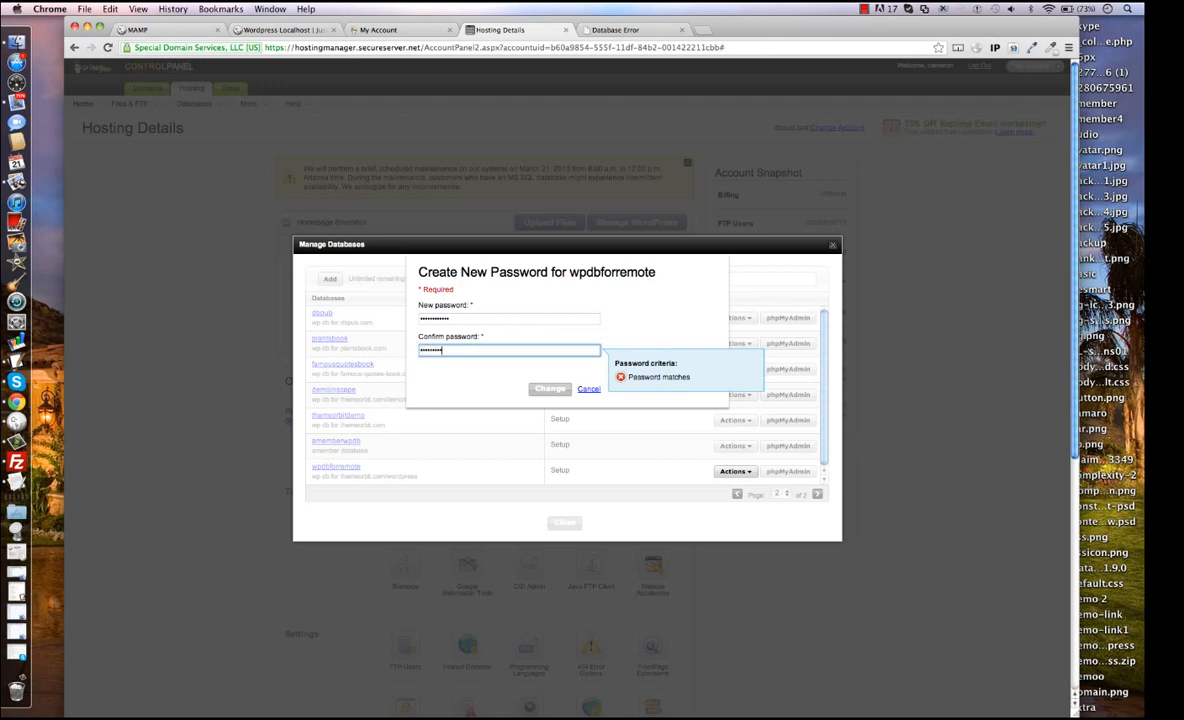
text(•••••••••••)
click(550, 389)
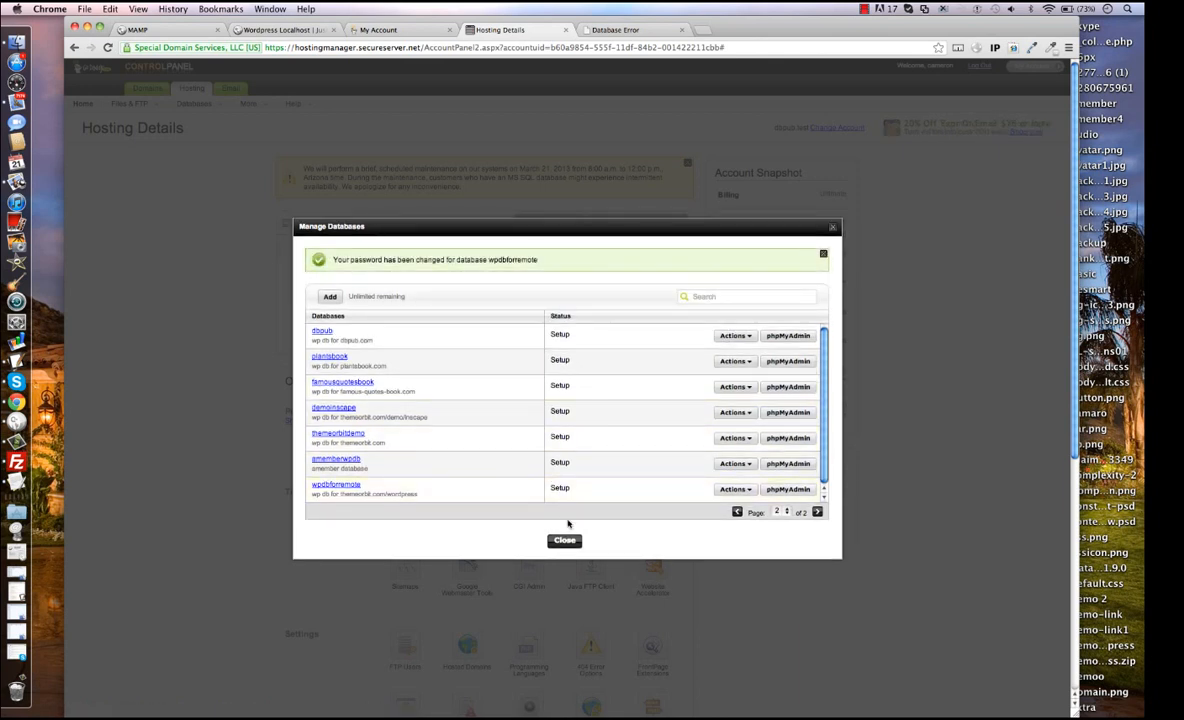
click(566, 541)
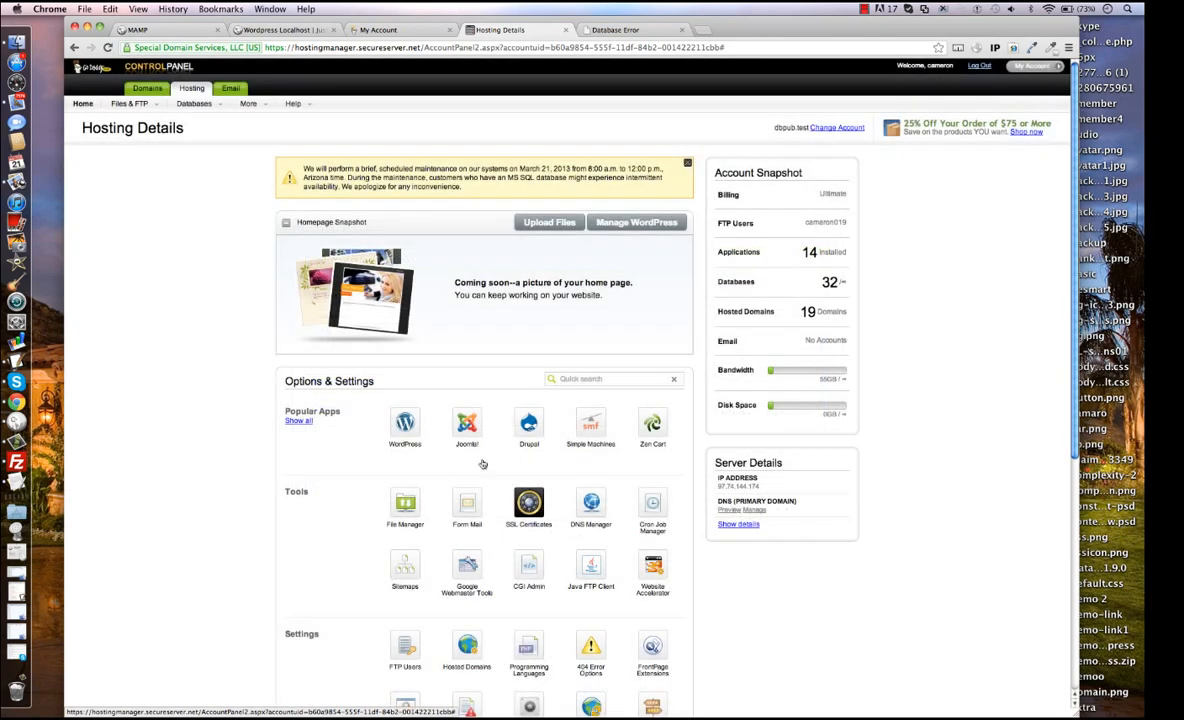
Open the hosting account's FTP File Manager and check the themeorbit.com/wordpress page.
mouse_move(147, 96)
click(148, 119)
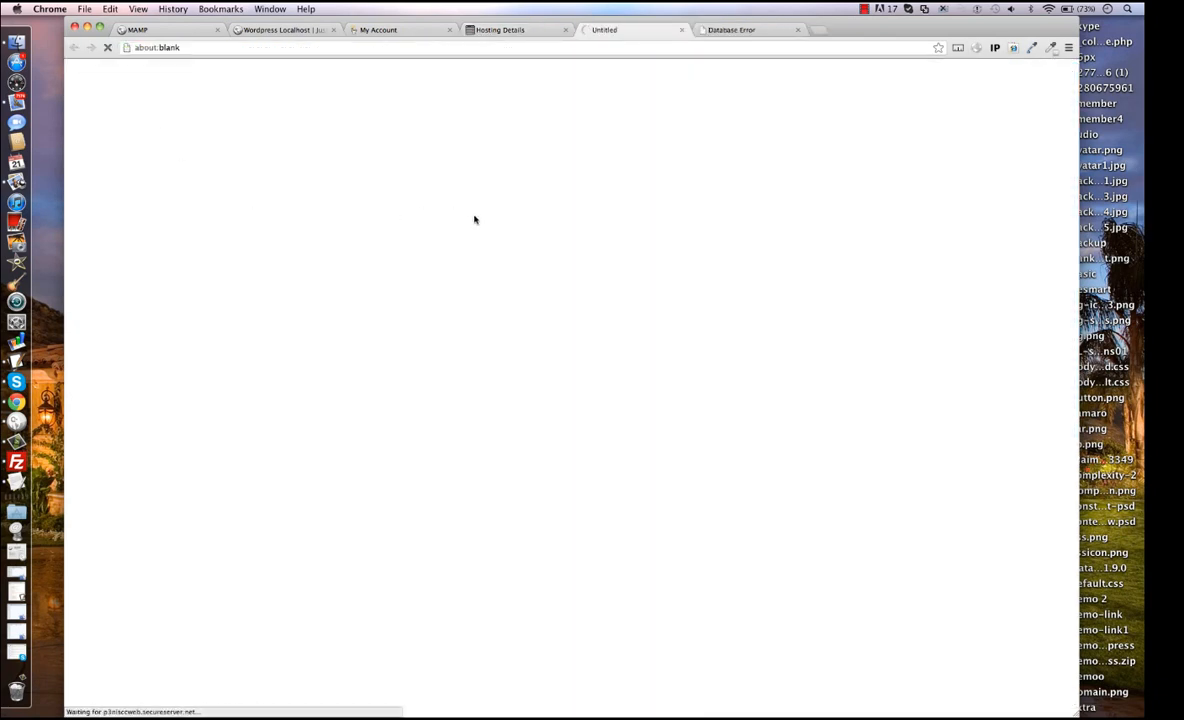
click(720, 30)
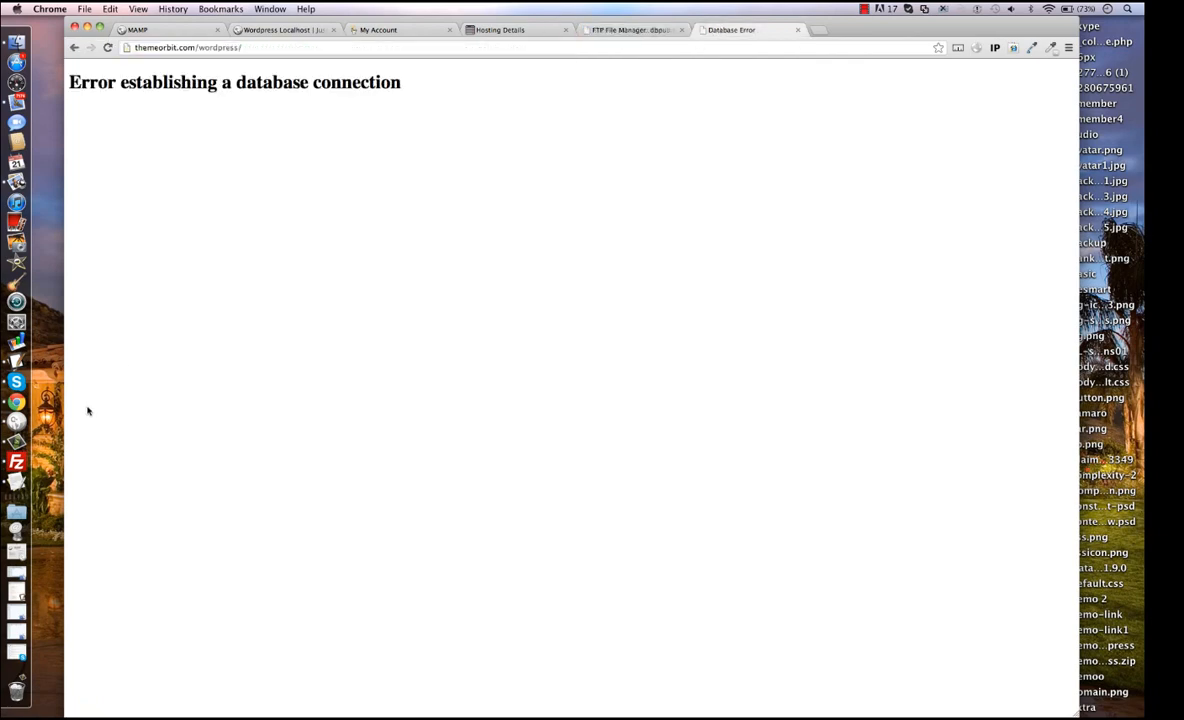
Switch to FileZilla, look through the remote themeorbit/wordpress folder, and return to the themeorbit.com/wordpress page in the browser.
click(19, 467)
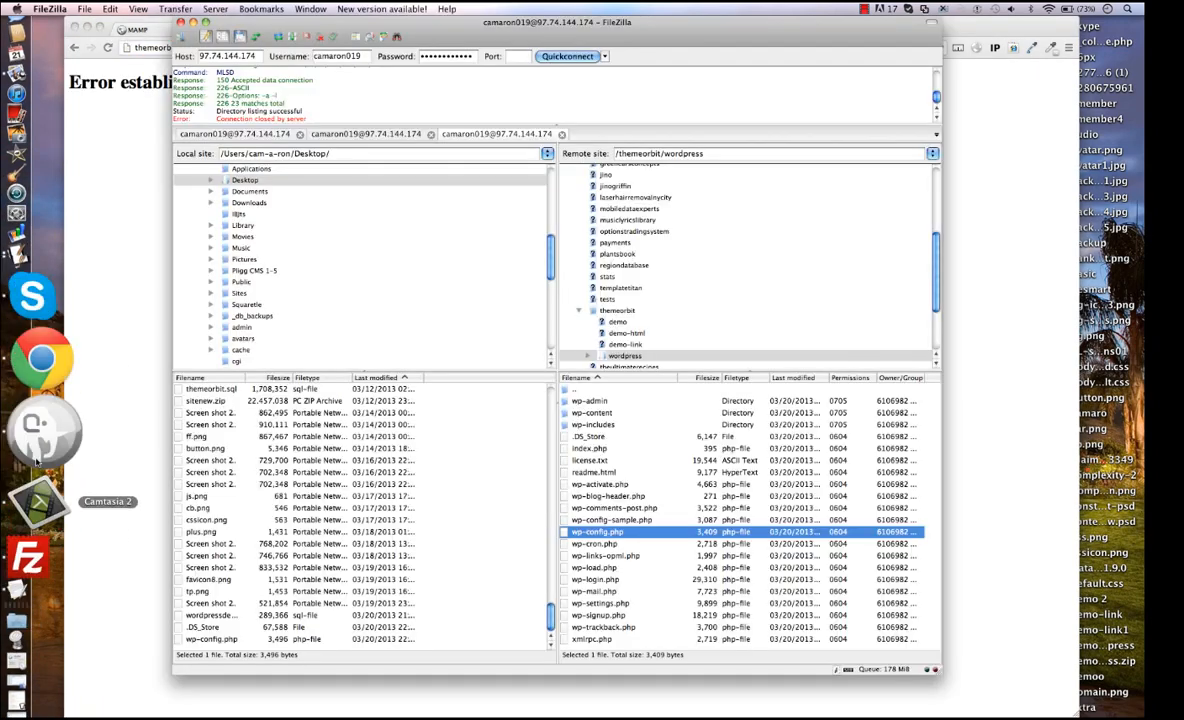
double_click(577, 390)
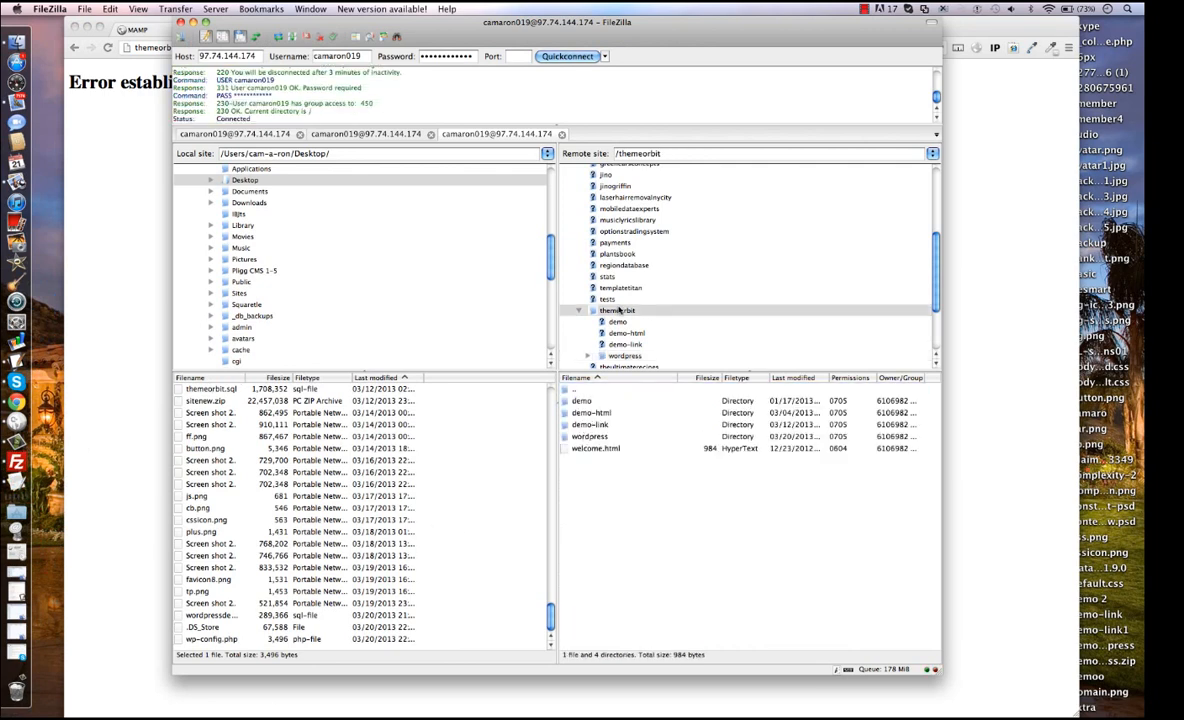
double_click(585, 436)
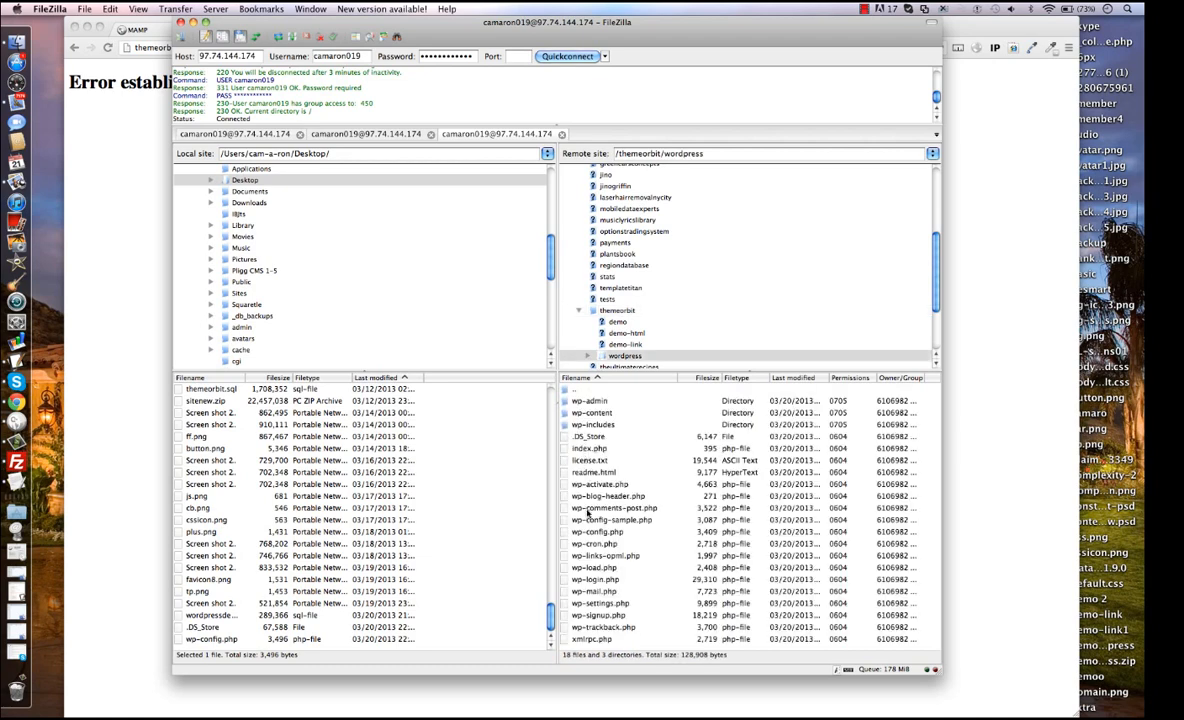
click(193, 22)
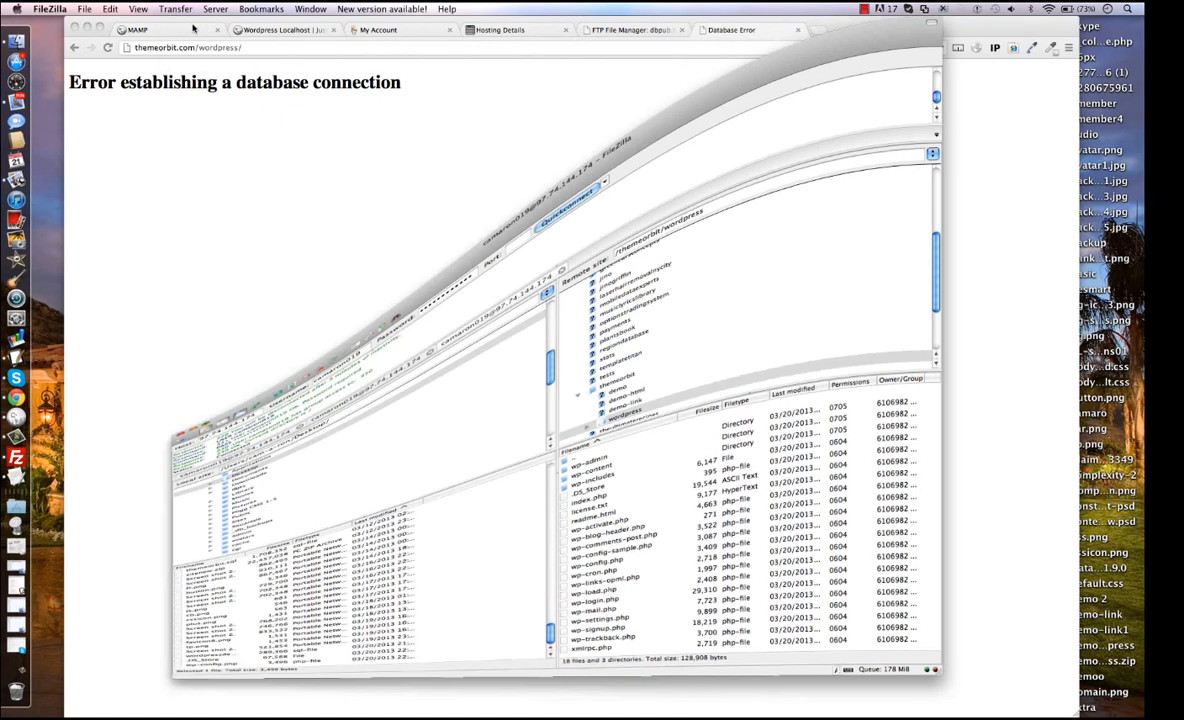
click(340, 48)
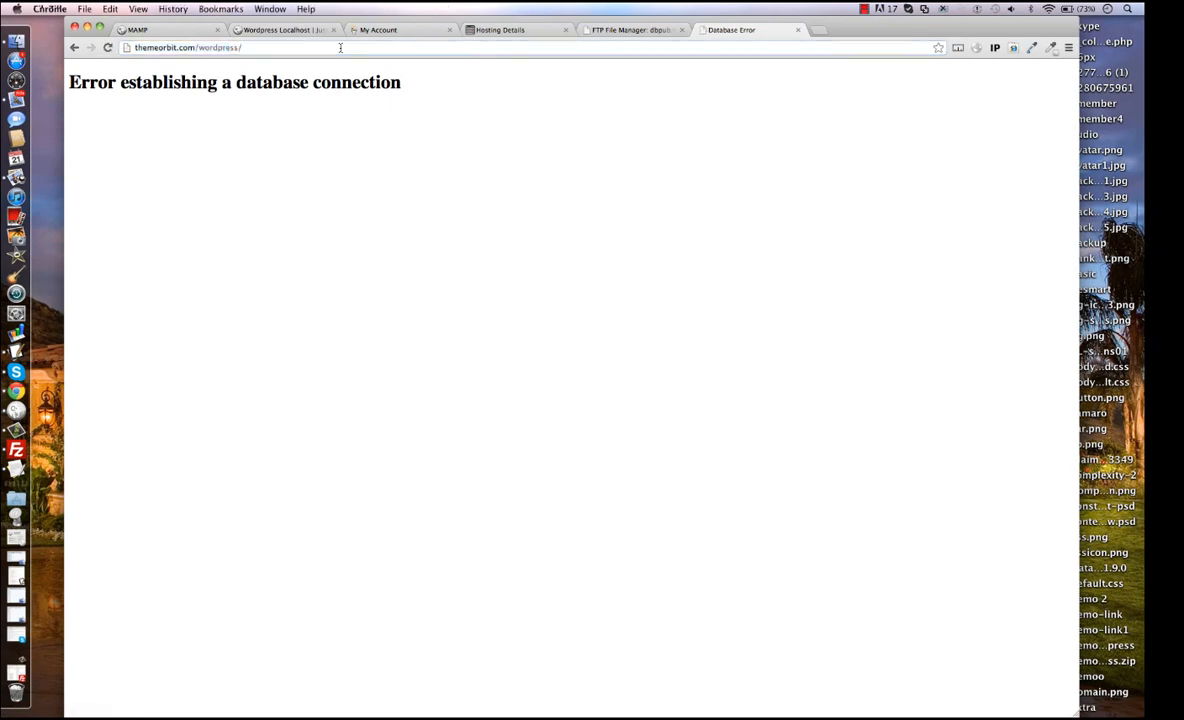
Open wp-config.php from the themeorbit/wordpress folder for editing in the FTP File Manager.
click(610, 30)
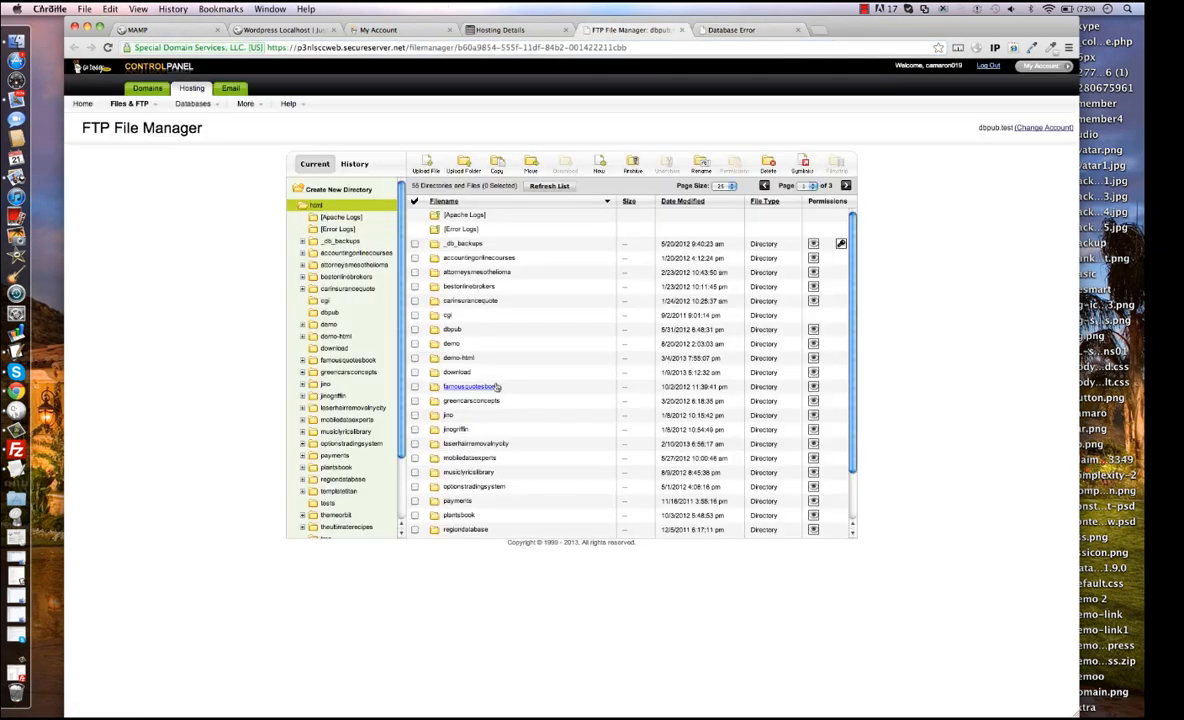
scroll(466, 355, down, 2)
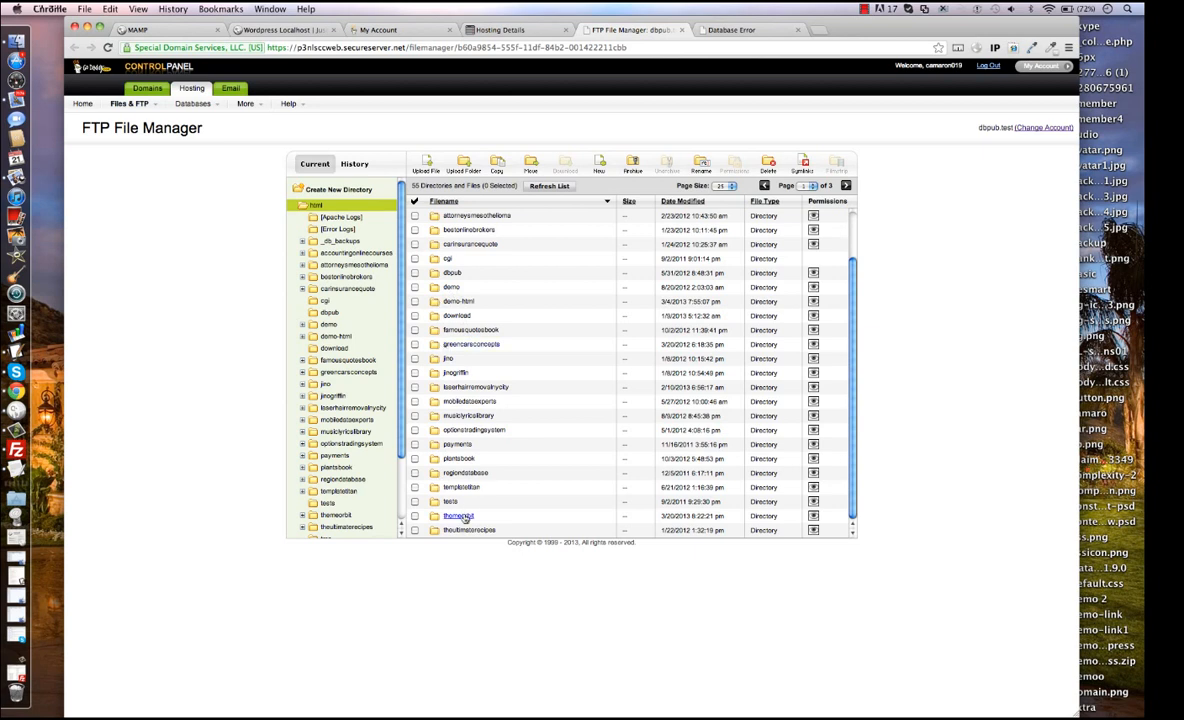
click(458, 515)
click(455, 273)
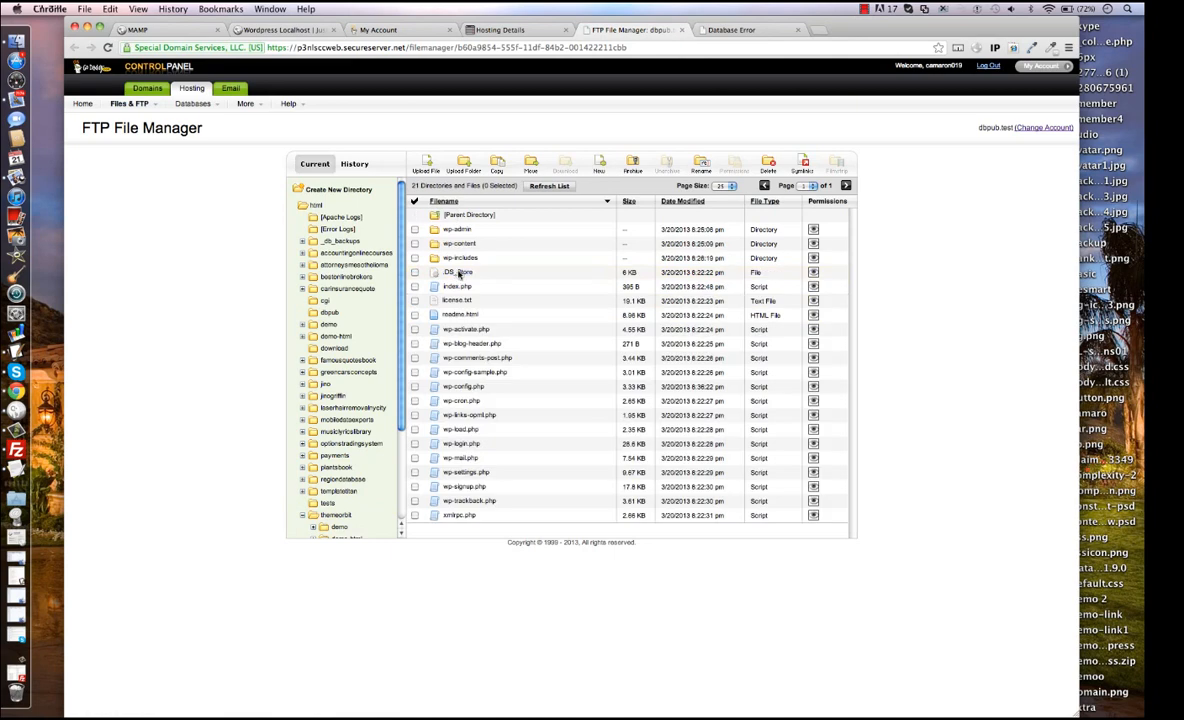
click(420, 386)
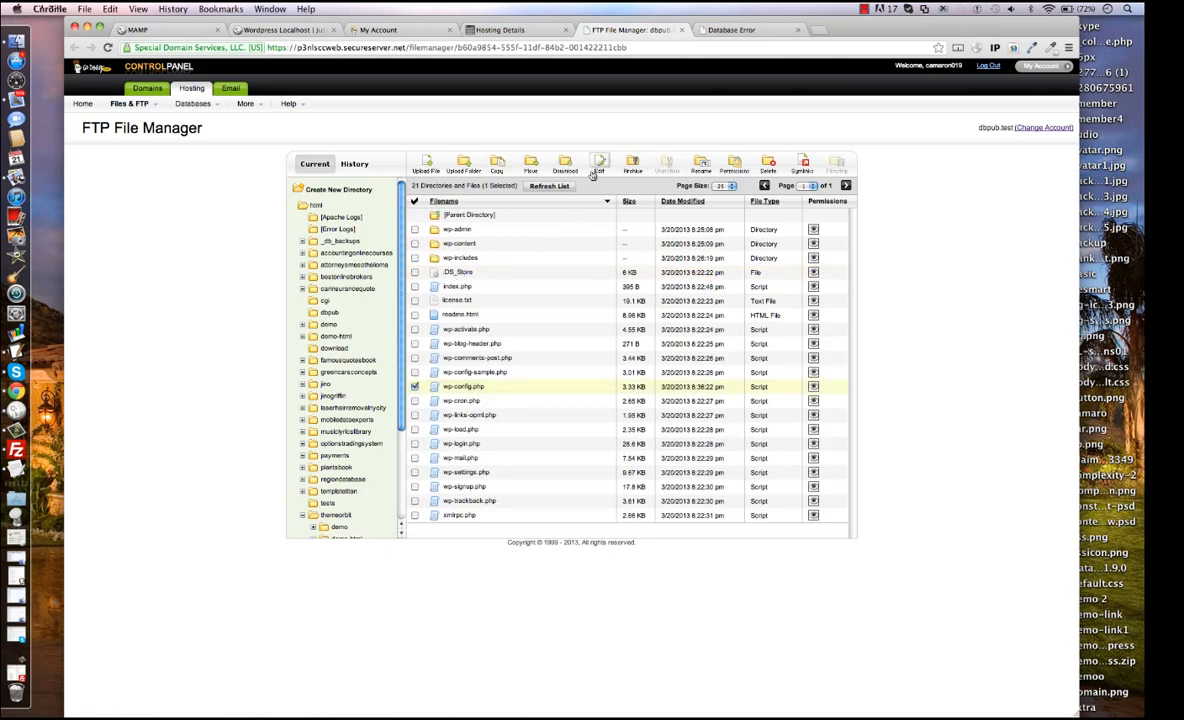
click(550, 160)
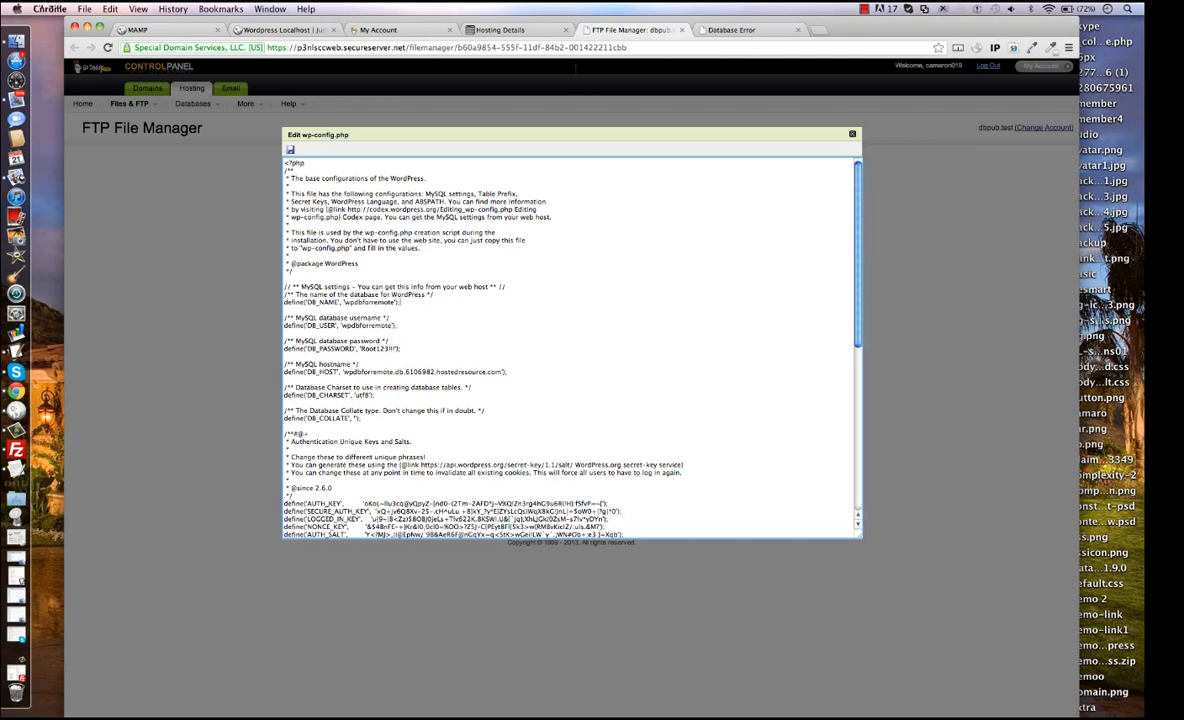
Open the wpdbforremote database's details in the hosting account, select its hostname, and close the database manager.
click(503, 31)
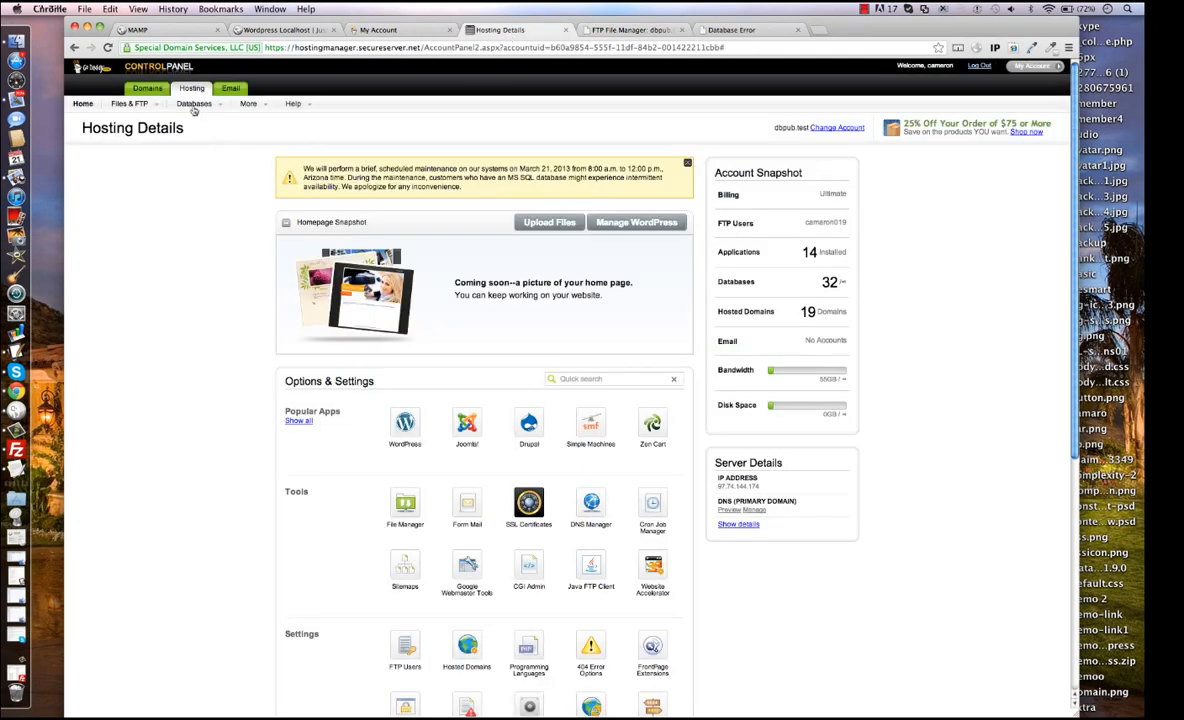
click(176, 117)
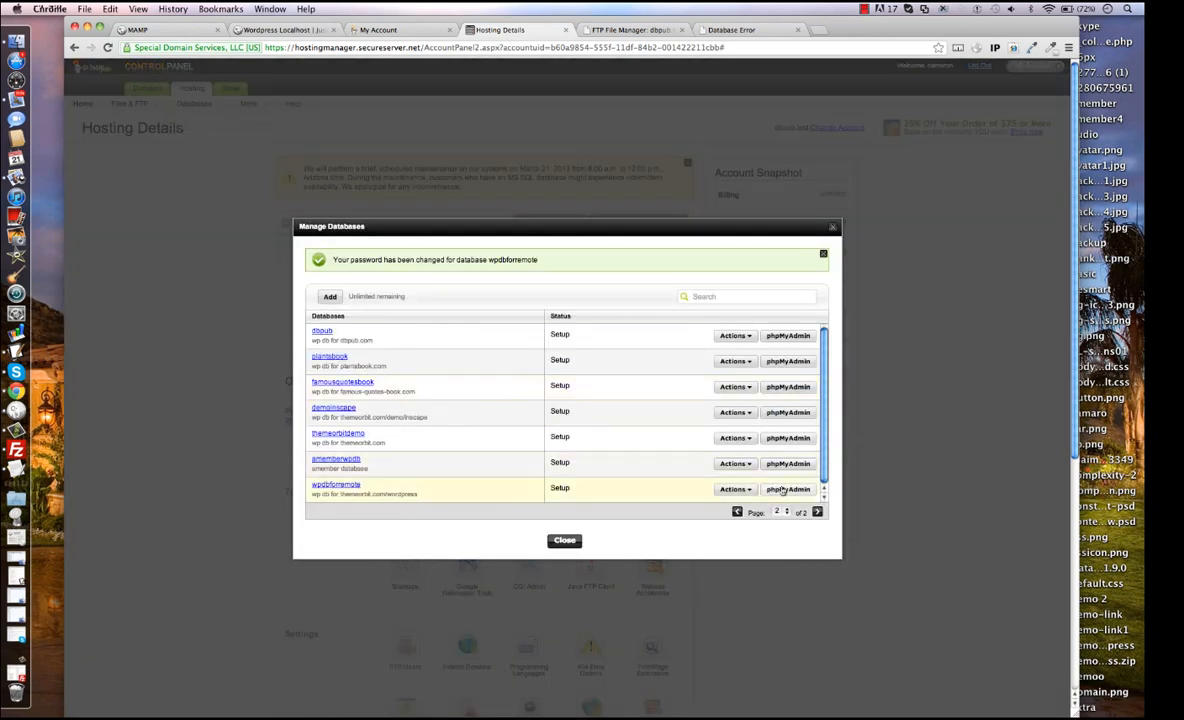
click(748, 490)
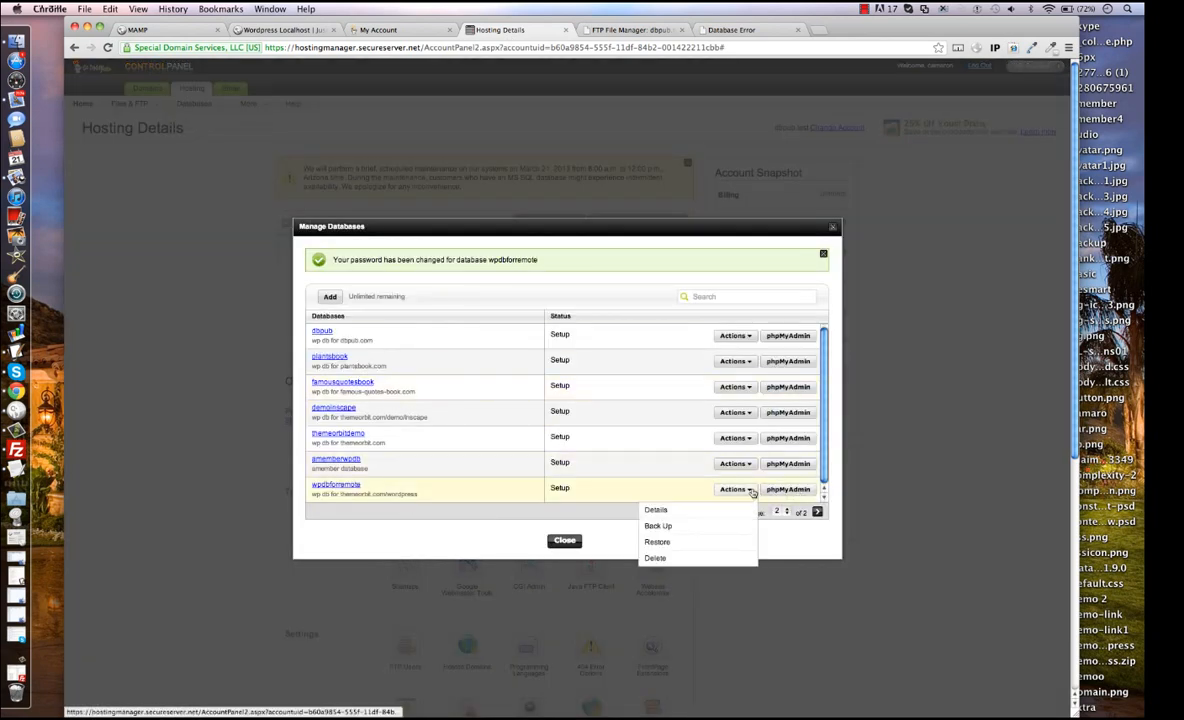
click(735, 511)
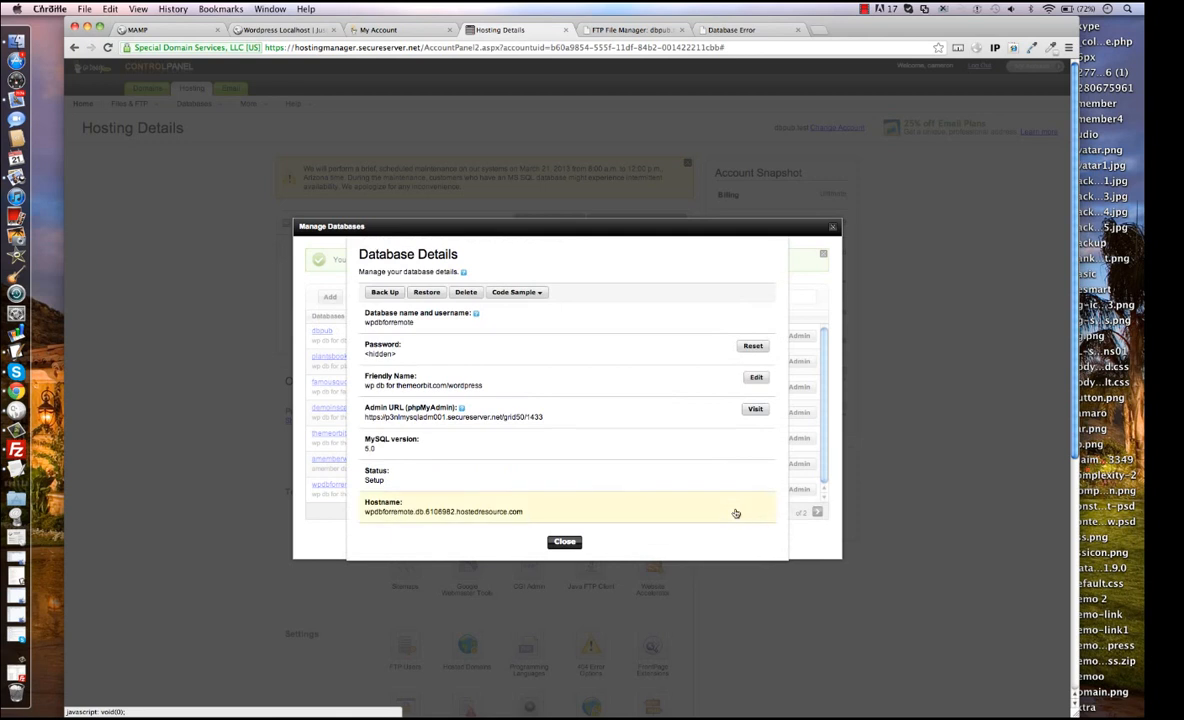
drag(526, 513, 357, 514)
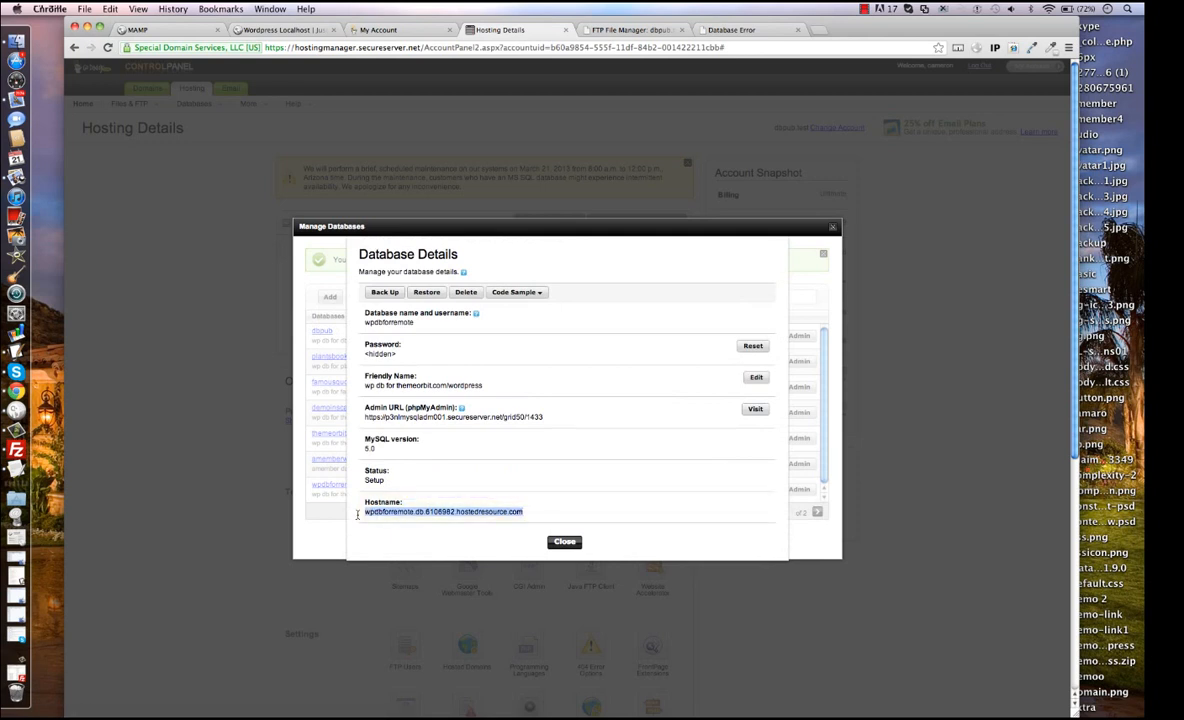
click(566, 543)
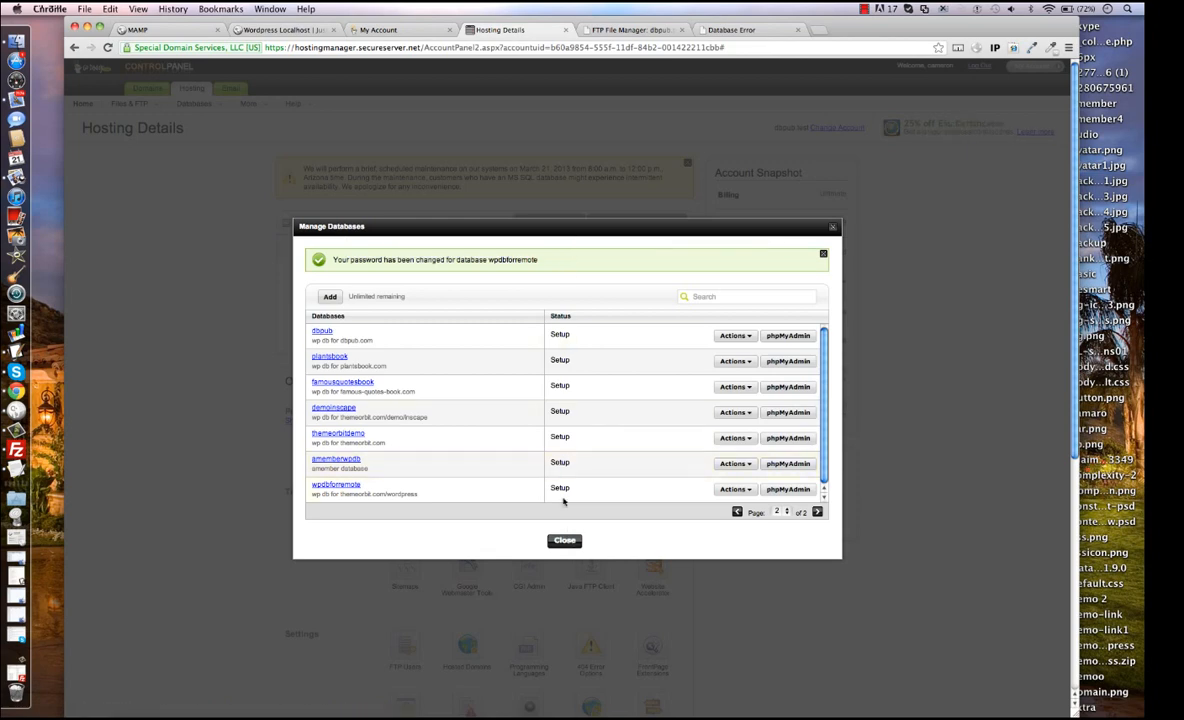
click(564, 543)
In wp-config.php, check the DB_HOST hostname, correct the DB_PASSWORD value to the current database password, and save the file.
click(658, 30)
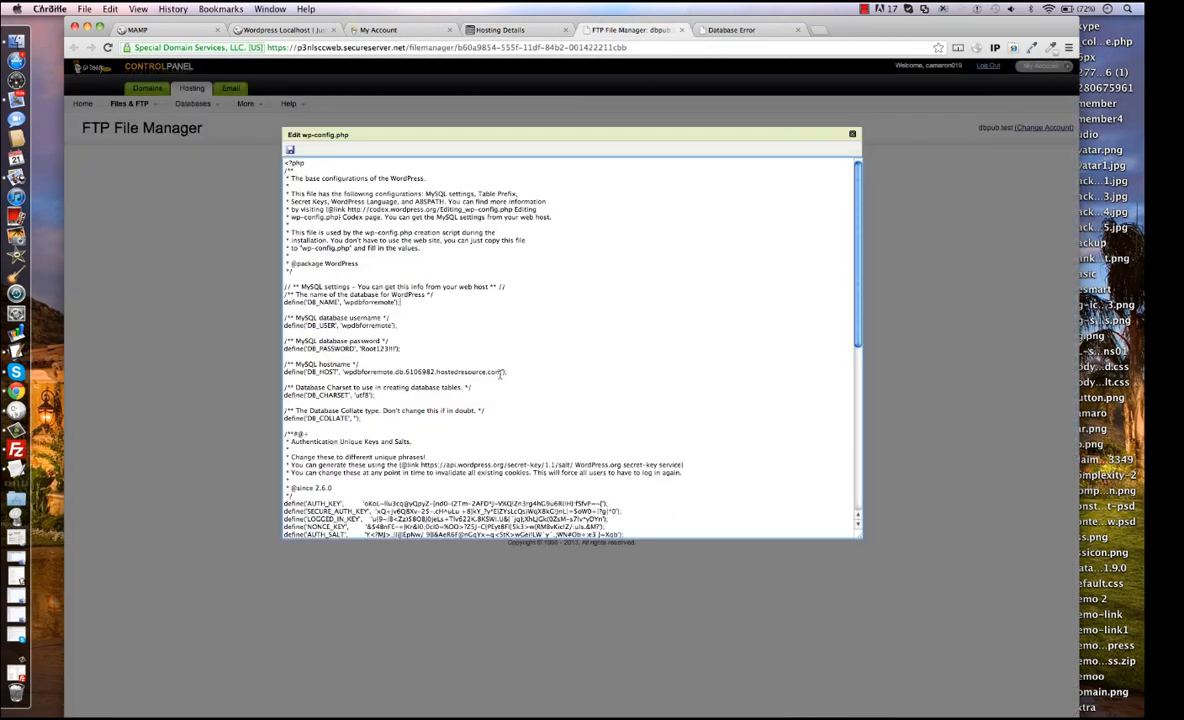
drag(501, 373, 346, 375)
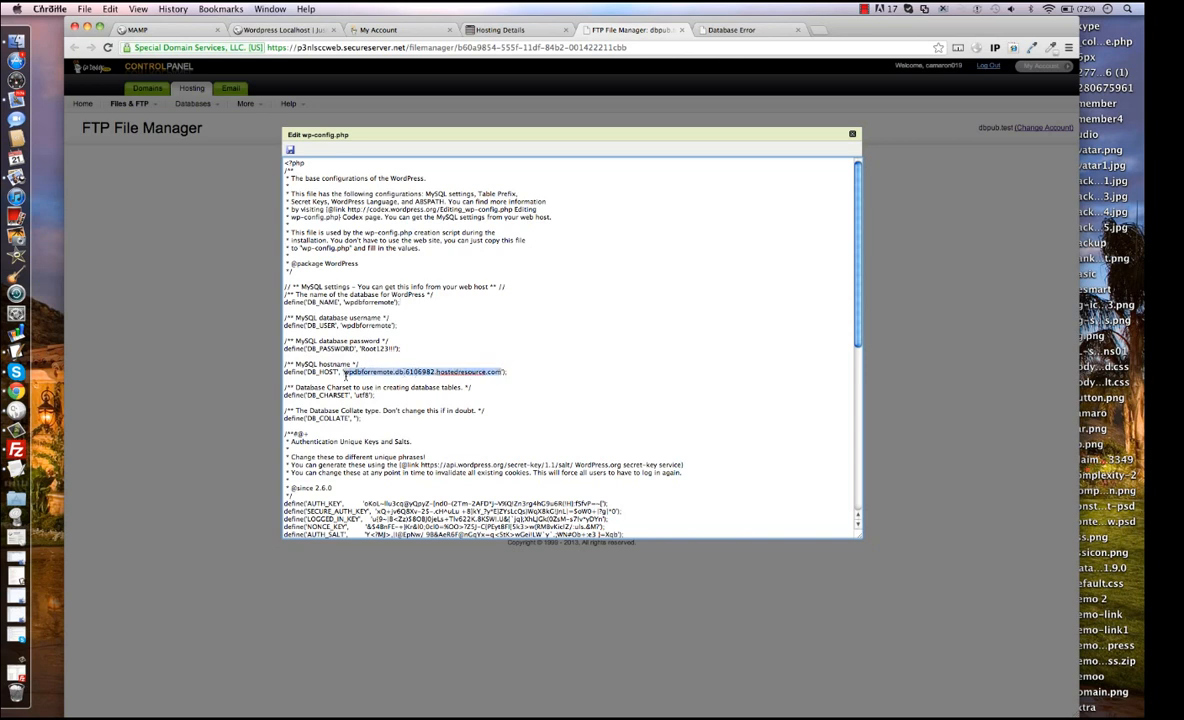
click(502, 372)
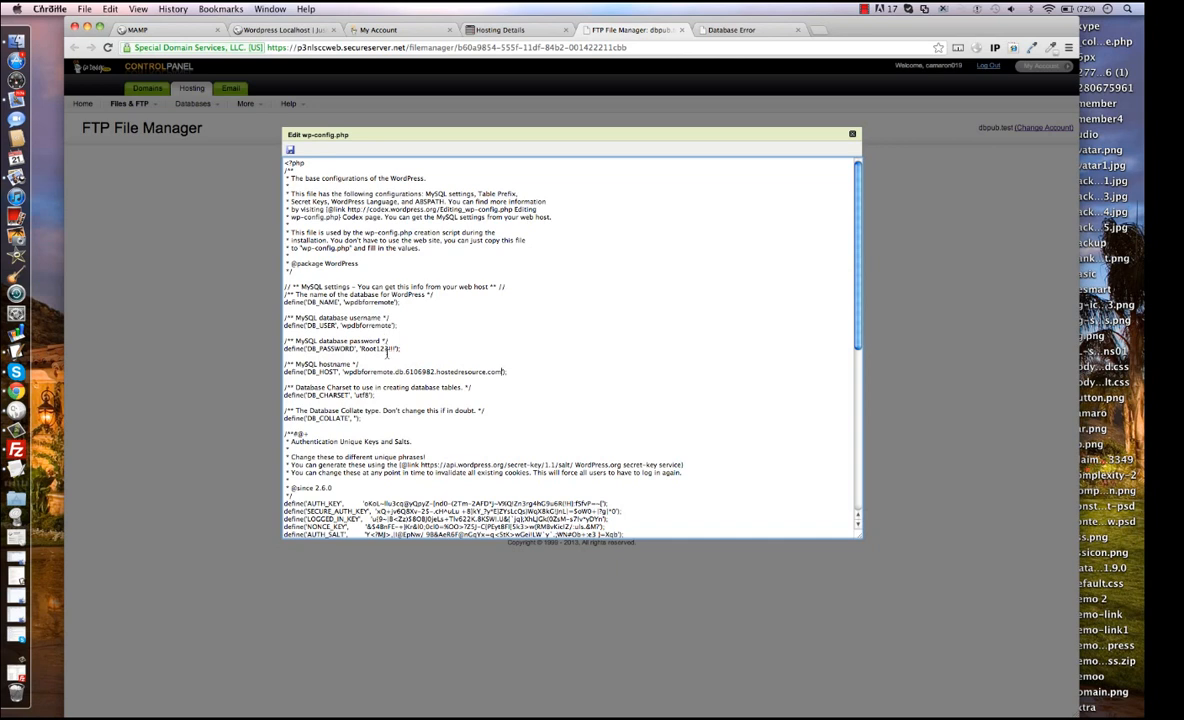
text(21)
click(291, 150)
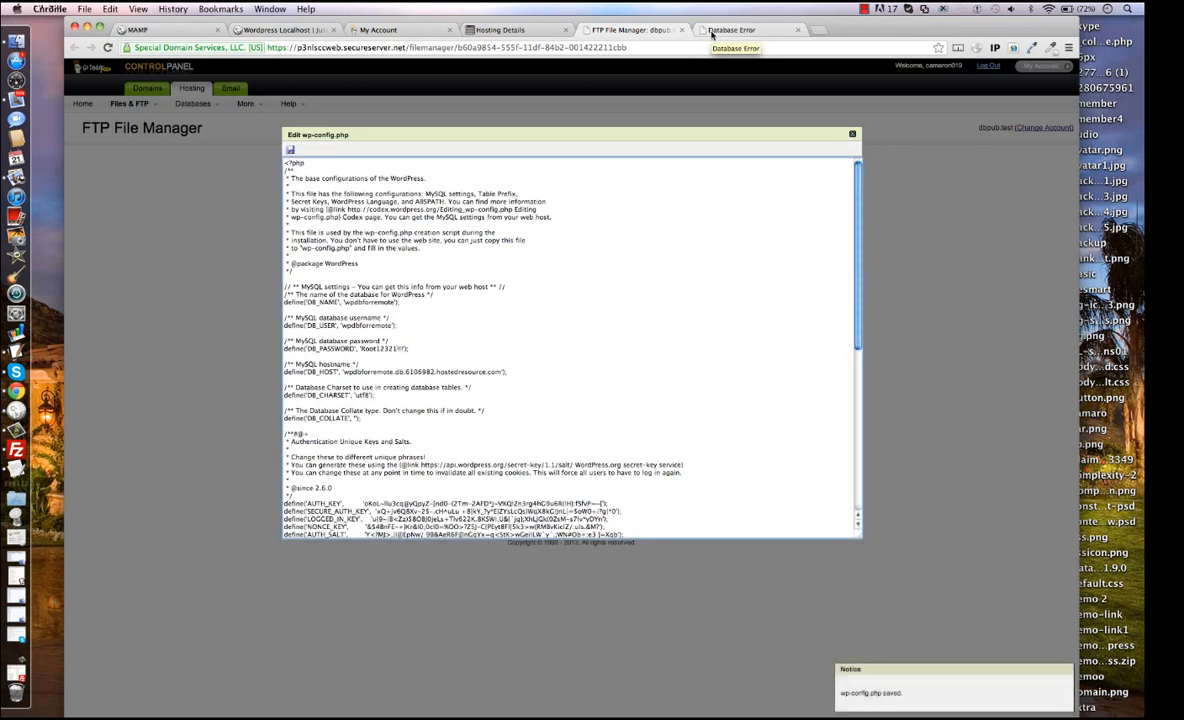
Reload the themeorbit.com/wordpress page to open the WordPress installation form.
click(711, 31)
click(720, 48)
key(Return)
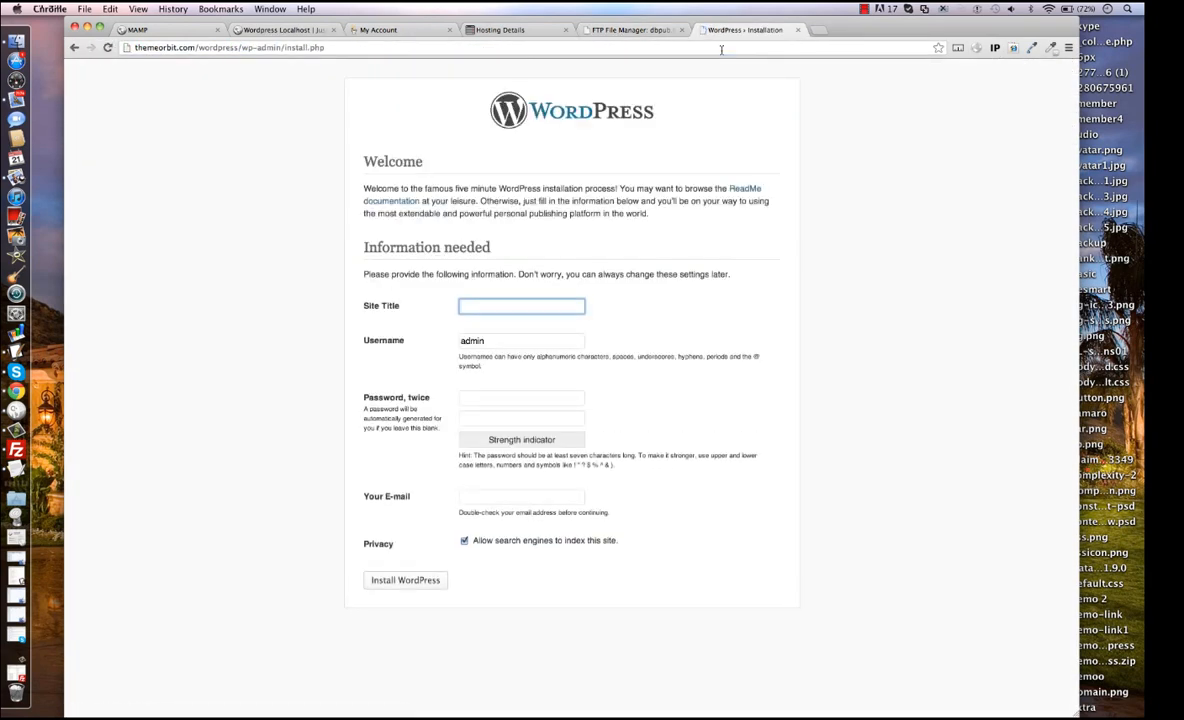
Set the site title to Remote Transfer in the WordPress installation form.
click(494, 308)
text(S)
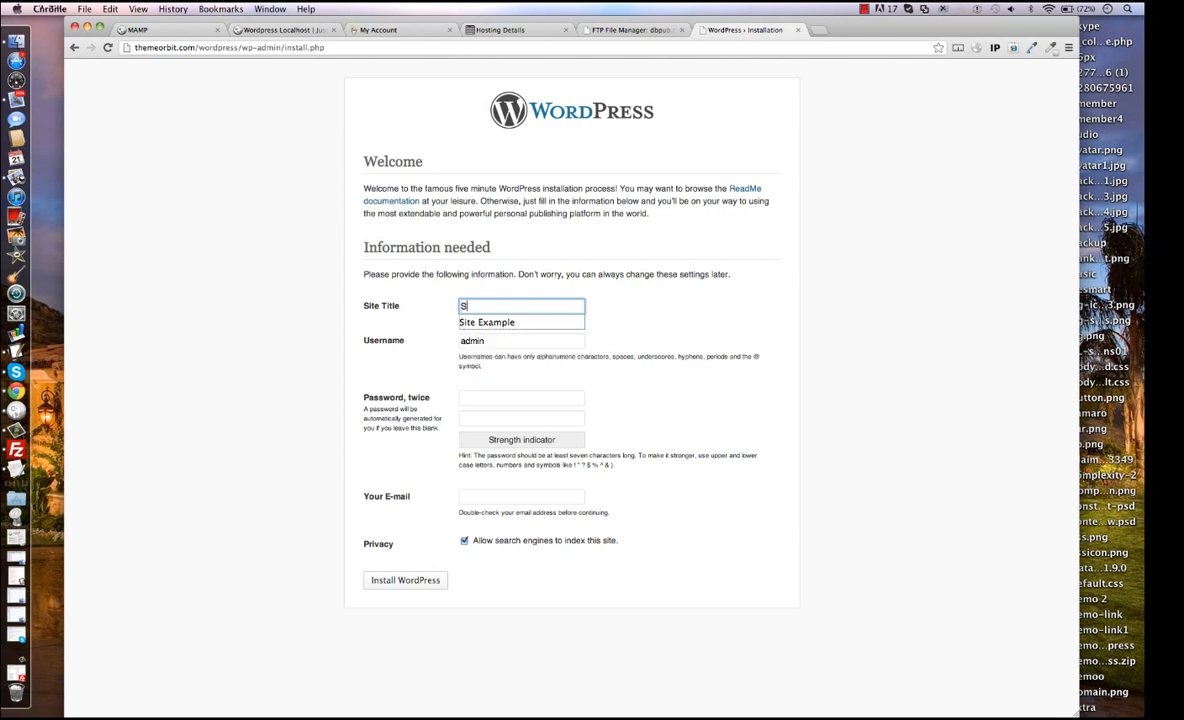
key(BackSpace)
key(BackSpace)
key(BackSpace)
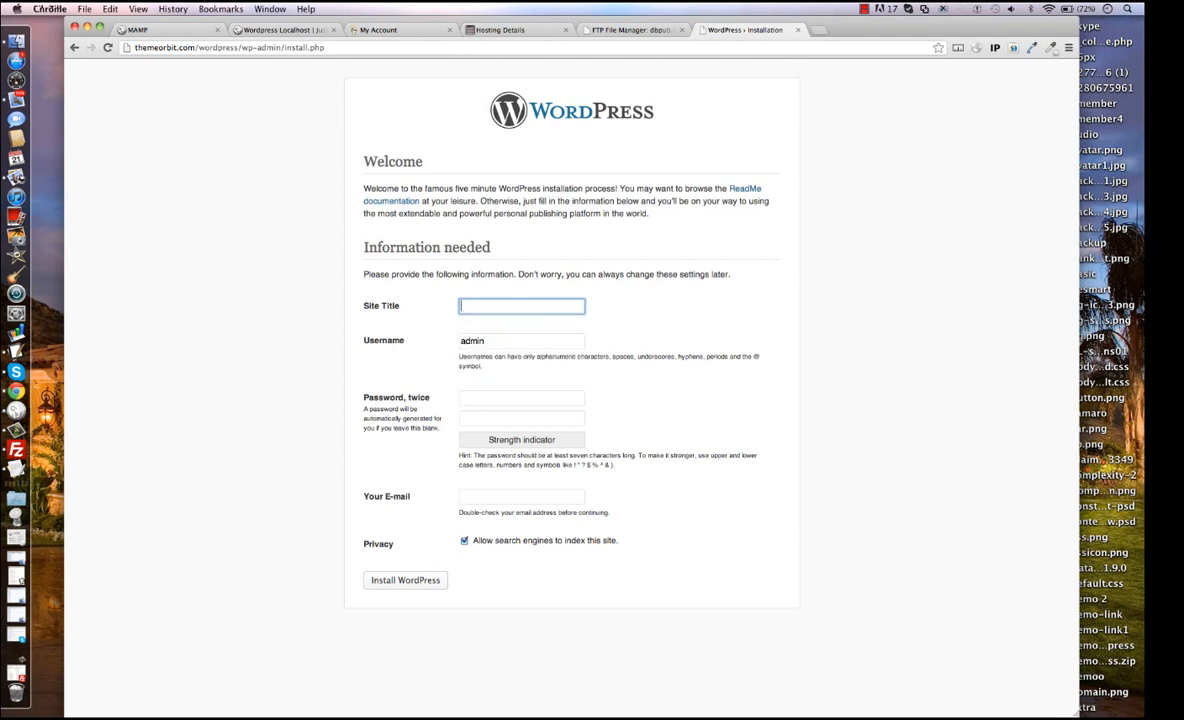
text(Remote Transfer)
Enter and repeat the password for the WordPress admin account in the installation form.
click(489, 399)
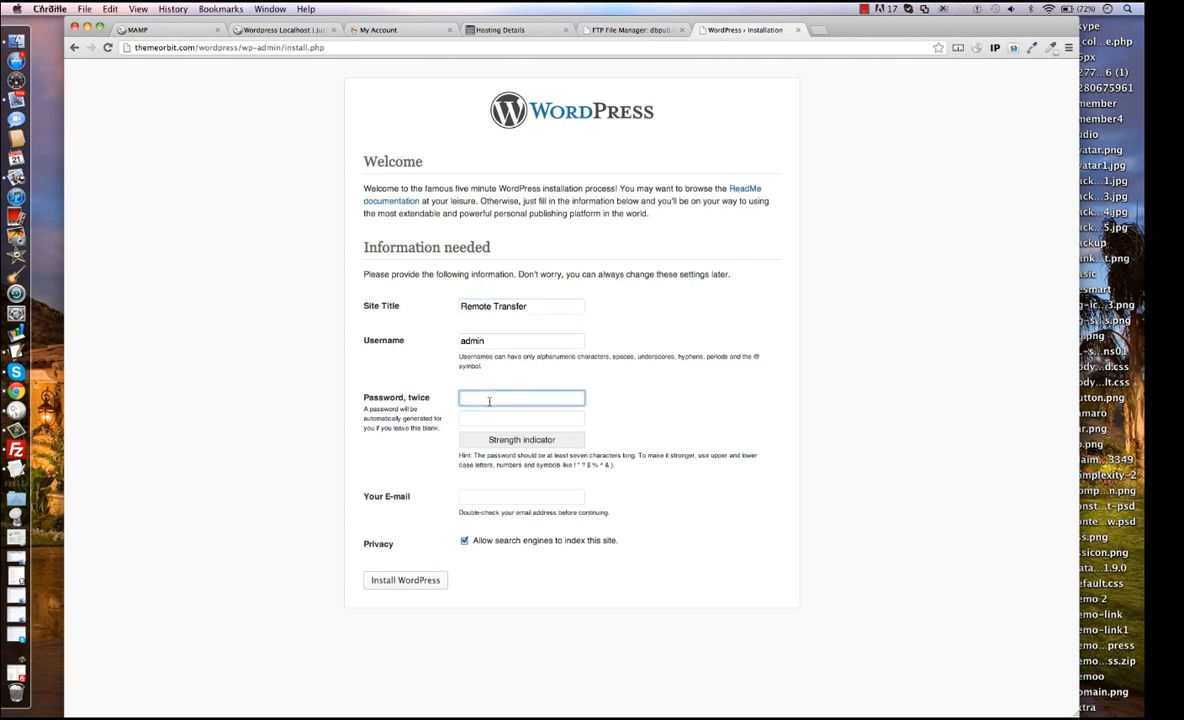
text(•••••••)
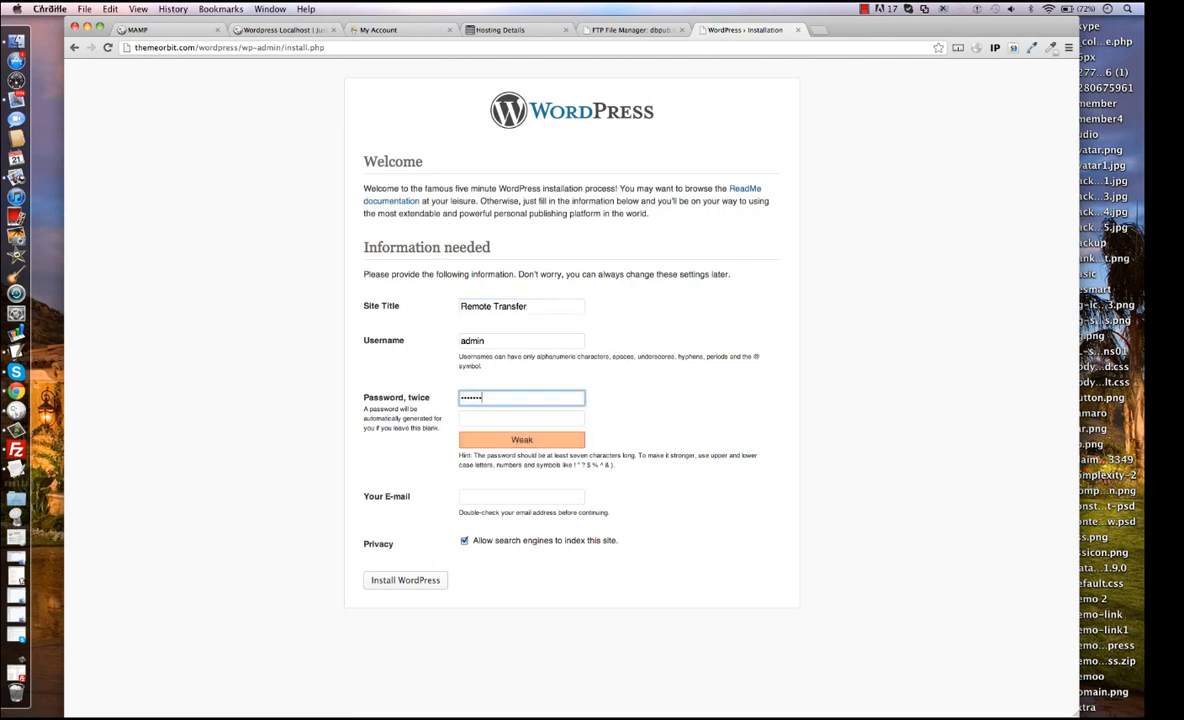
key(Tab)
text(••••••)
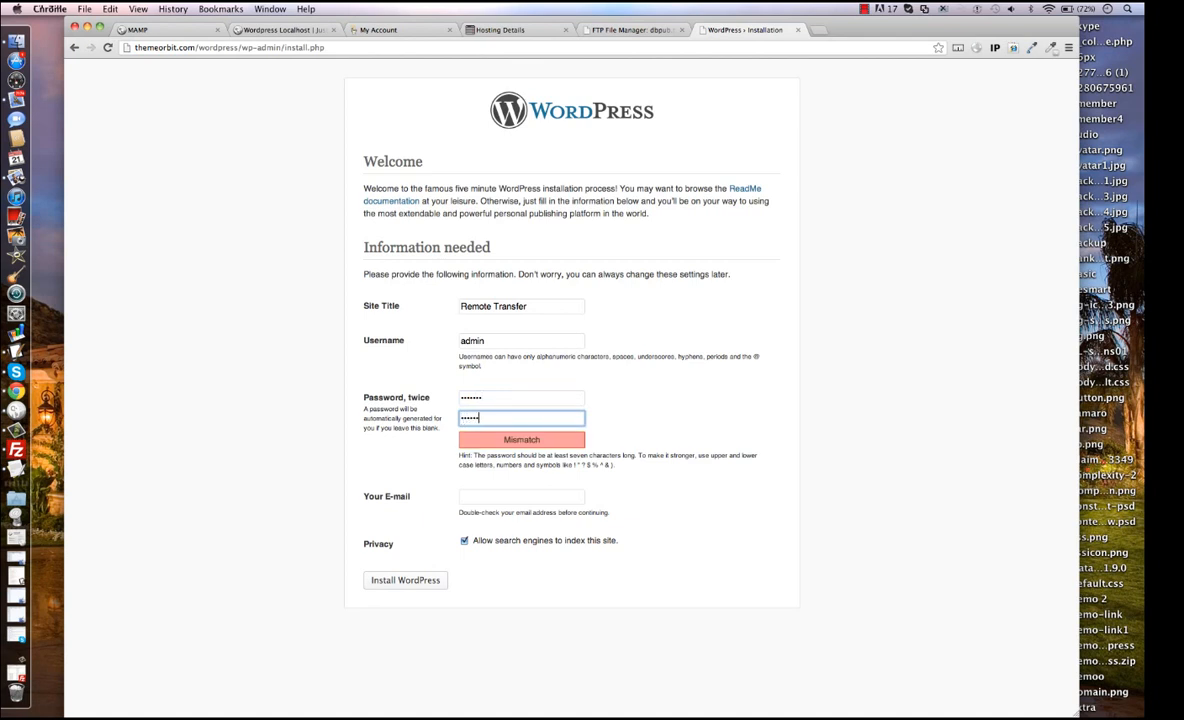
text(•)
Fill in the admin's e-mail, disallow search engines from indexing the site, and install WordPress.
click(474, 501)
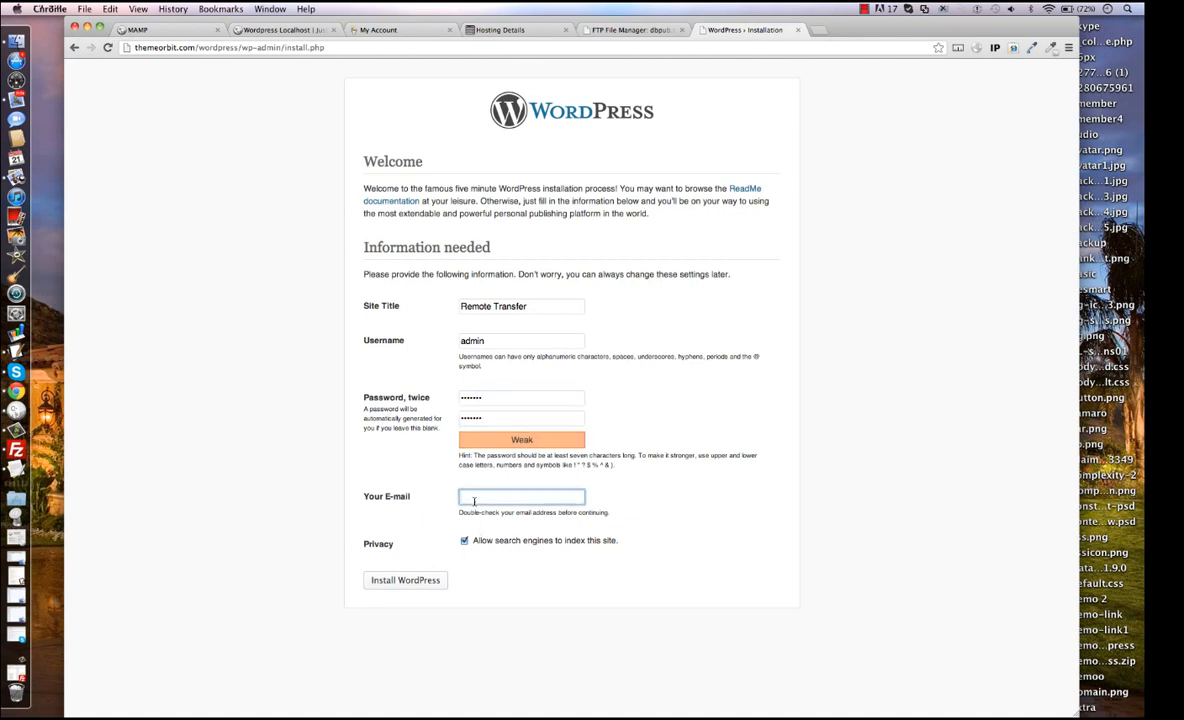
text(finc)
text(info)
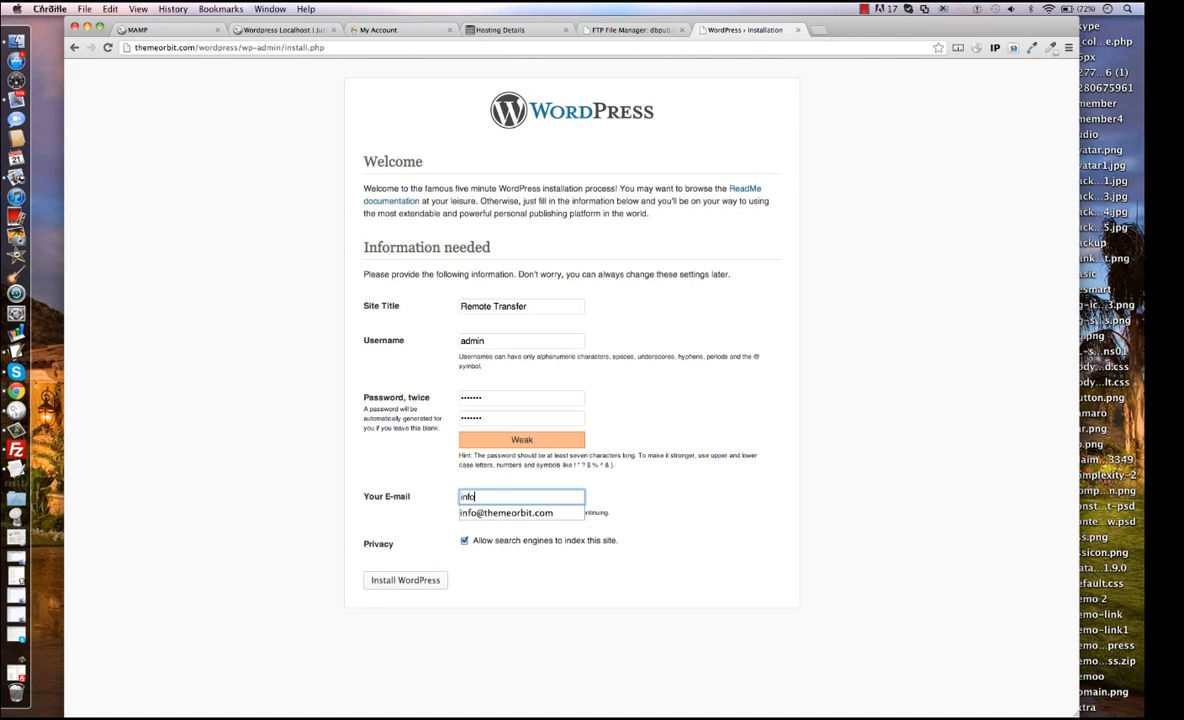
key(Down)
key(Return)
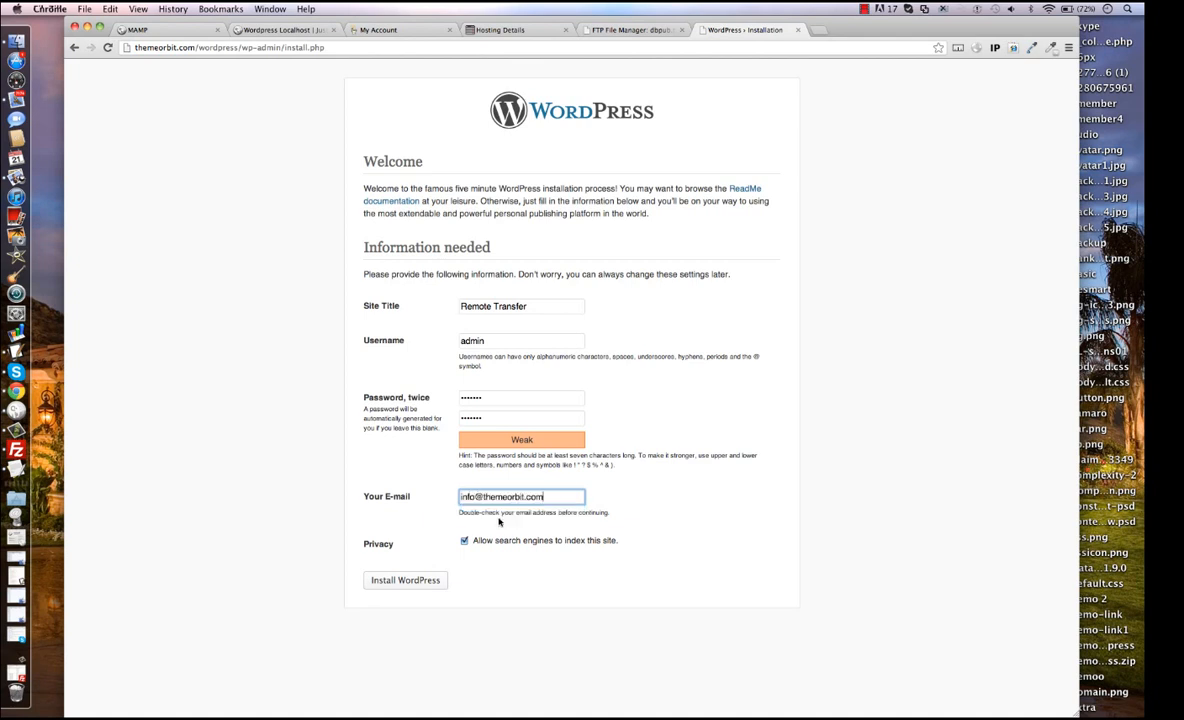
click(464, 540)
click(417, 580)
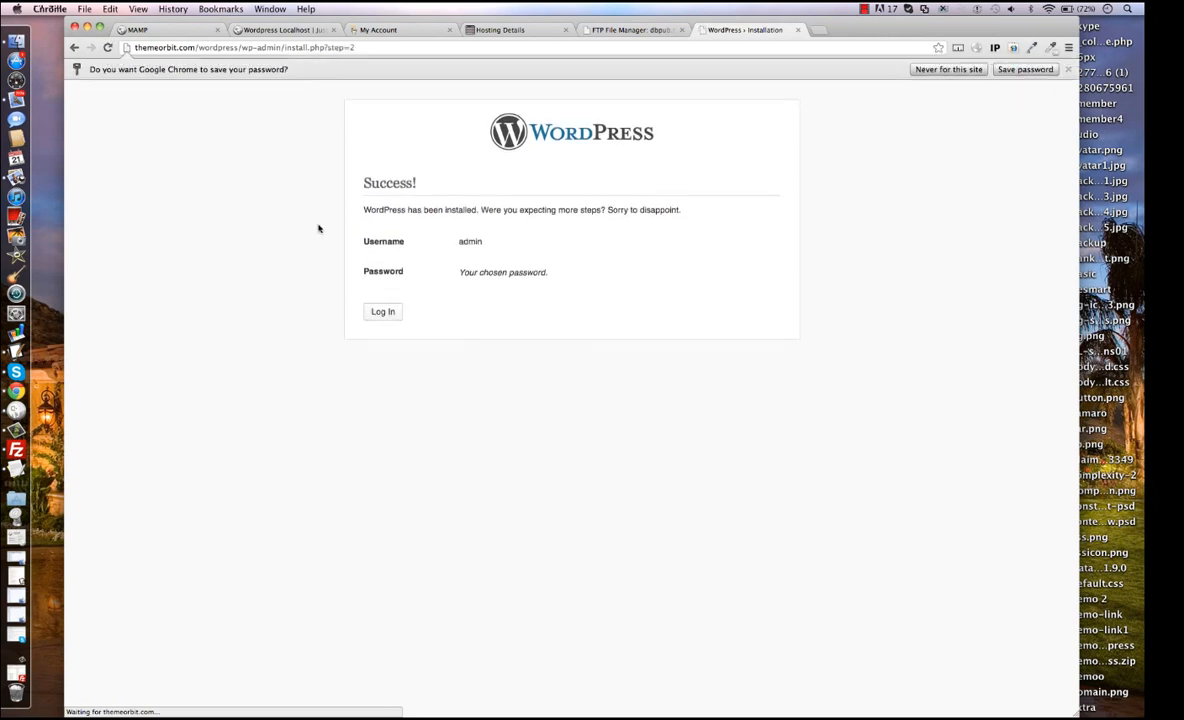
Log in to the new WordPress site as admin, entering the account password.
click(378, 311)
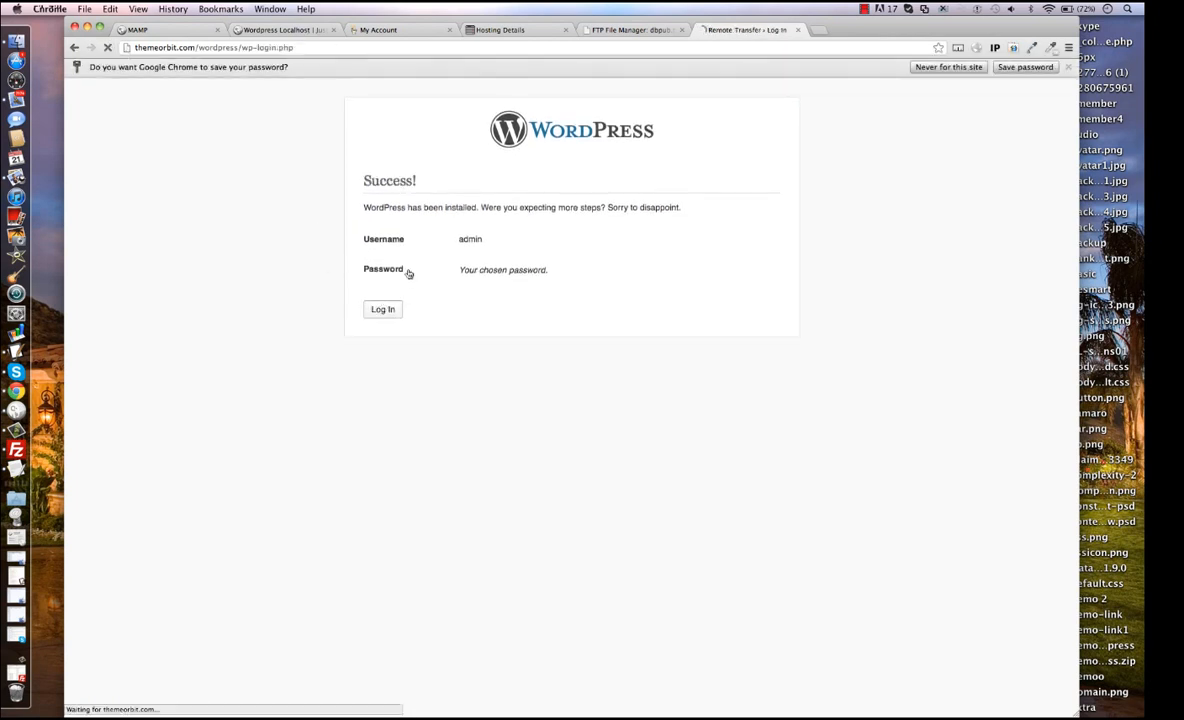
click(525, 208)
text(admin)
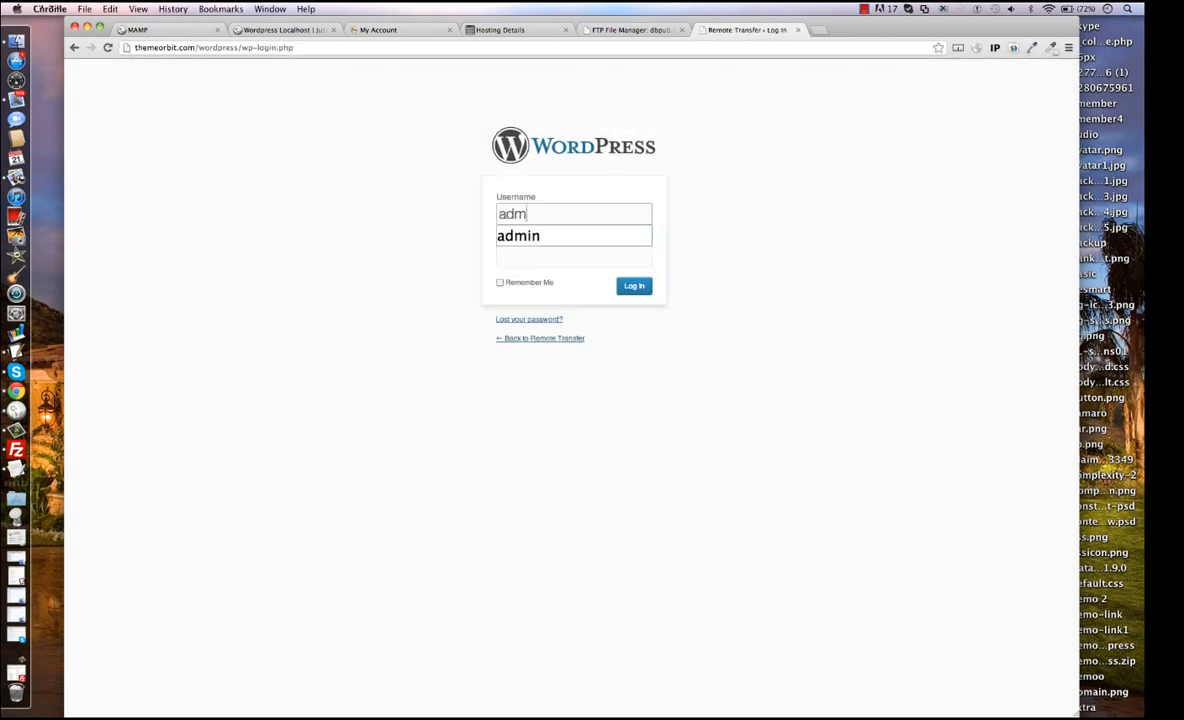
key(Tab)
text(pass123)
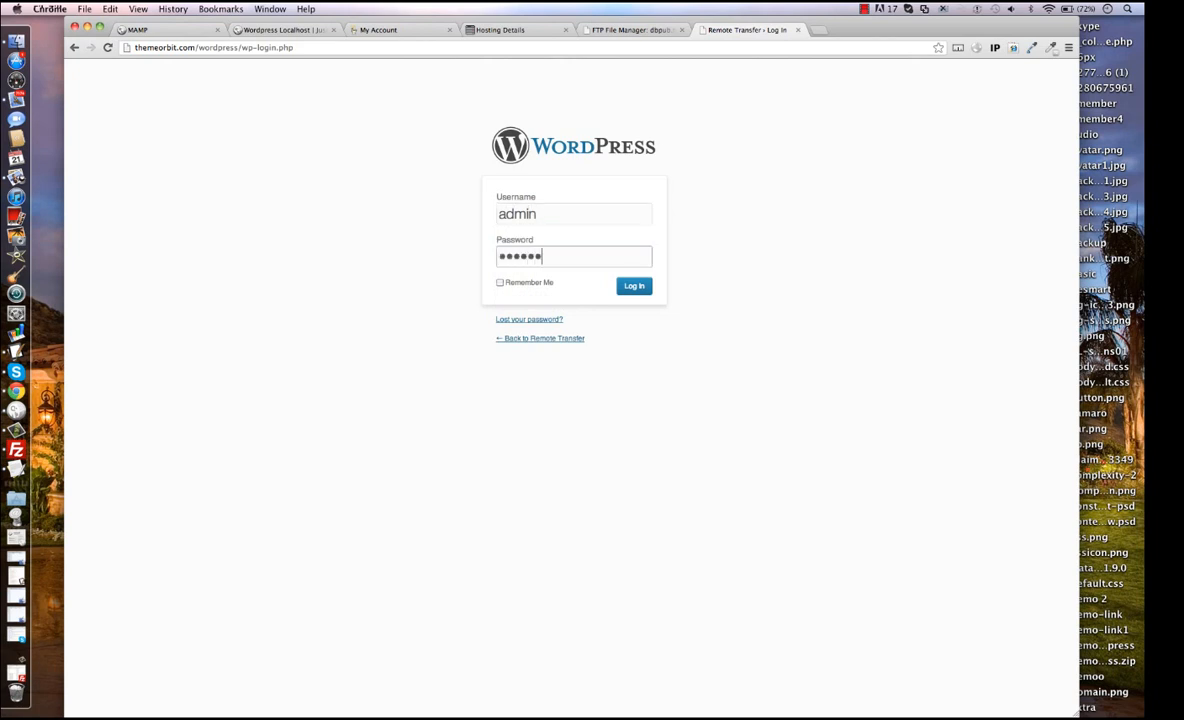
key(Return)
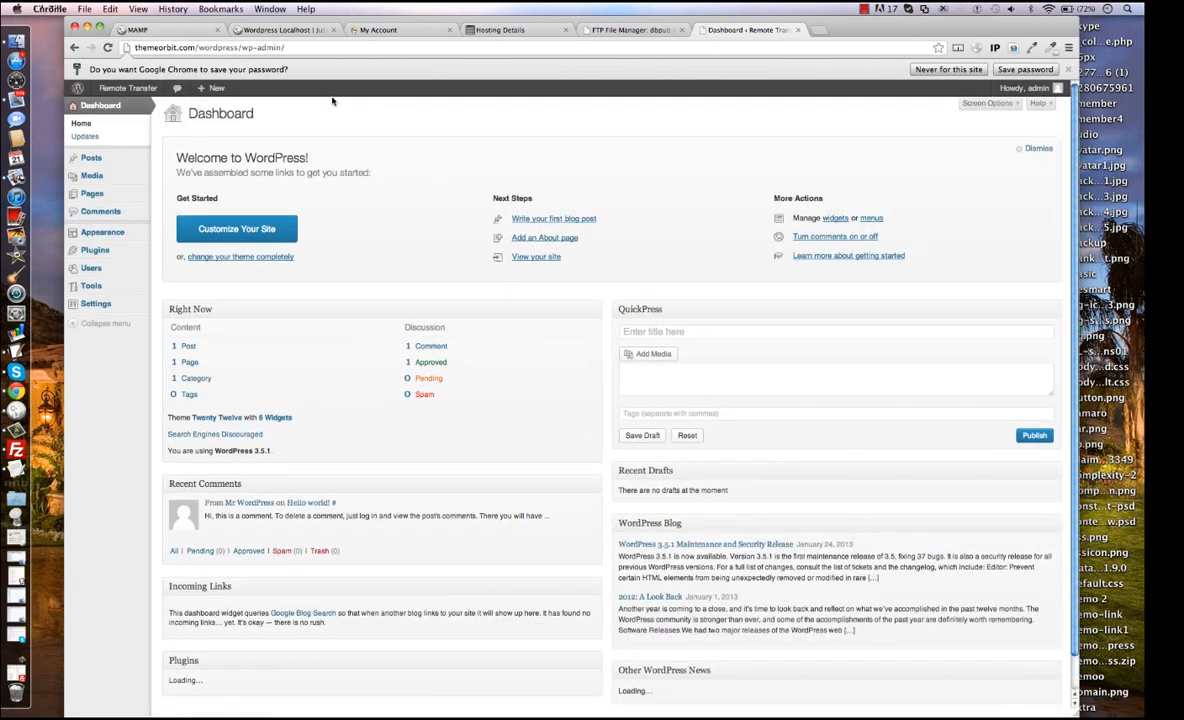
View the site's front page at themeorbit.com/wordpress in a new browser tab.
key(super+t)
text(themeorbit.com/demo-link/themeorbit)
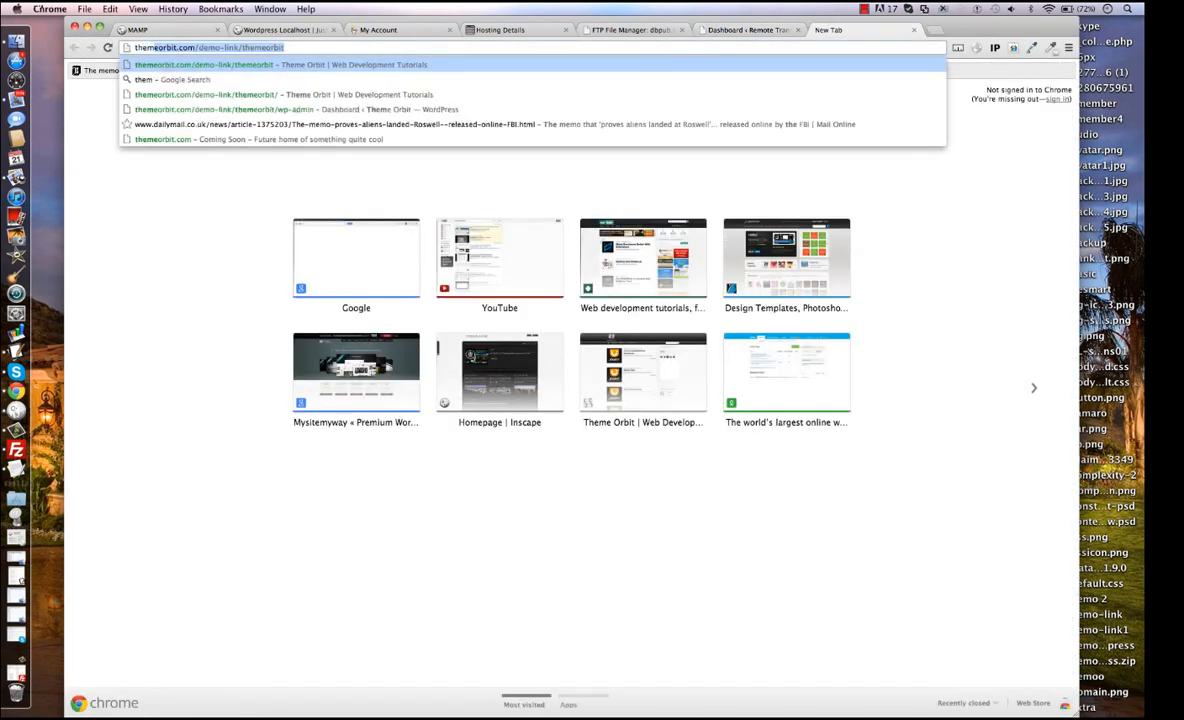
key(Right)
key(BackSpace)
key(BackSpace)
key(BackSpace)
key(BackSpace)
key(BackSpace)
key(BackSpace)
key(BackSpace)
key(BackSpace)
key(BackSpace)
key(BackSpace)
key(BackSpace)
key(BackSpace)
key(BackSpace)
key(BackSpace)
key(BackSpace)
key(BackSpace)
key(BackSpace)
key(BackSpace)
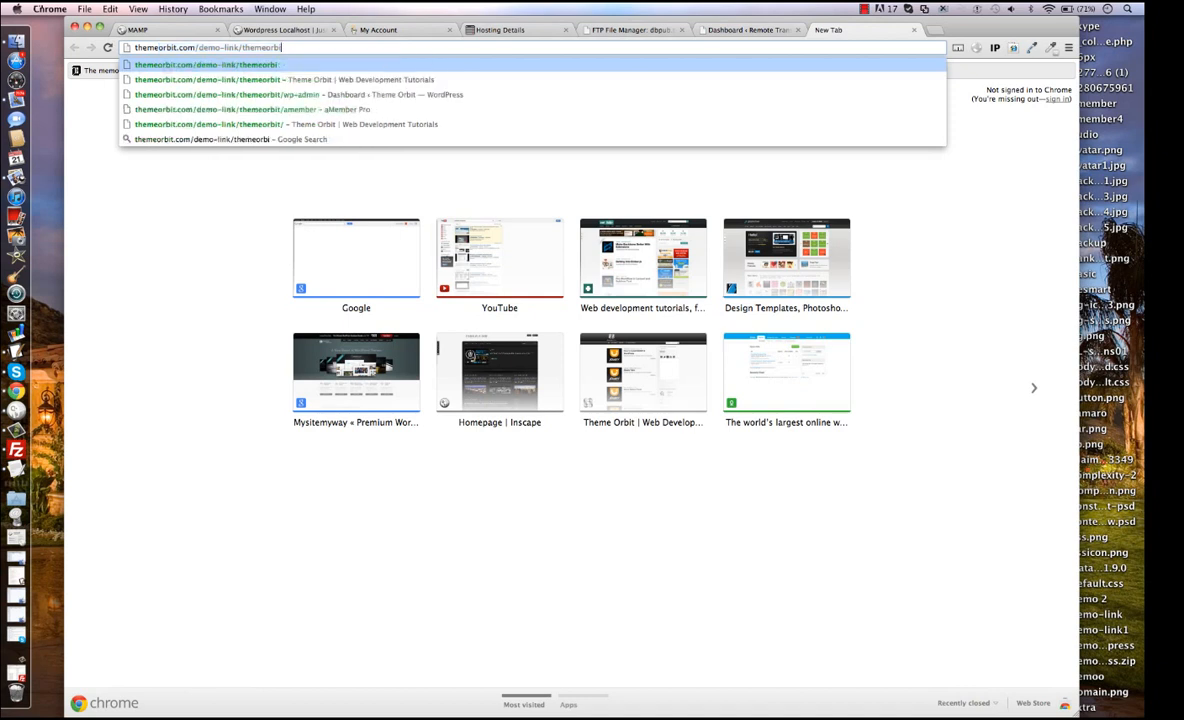
key(BackSpace)
key(BackSpace)
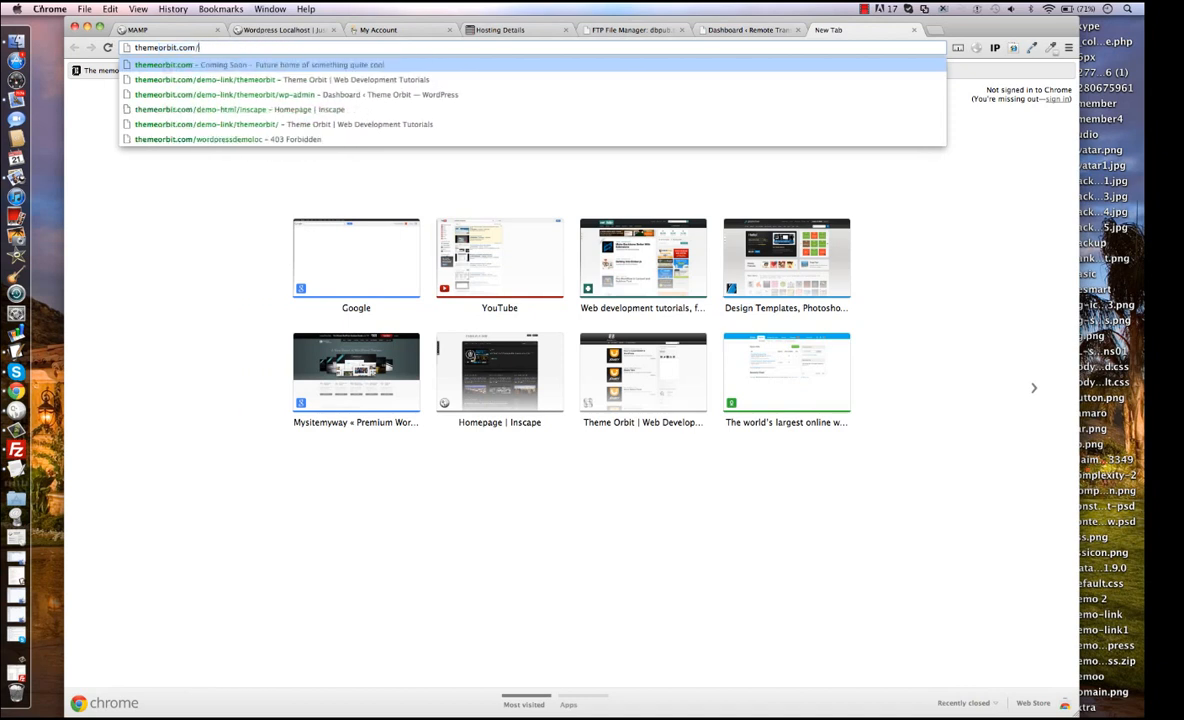
text(wordpres)
key(Return)
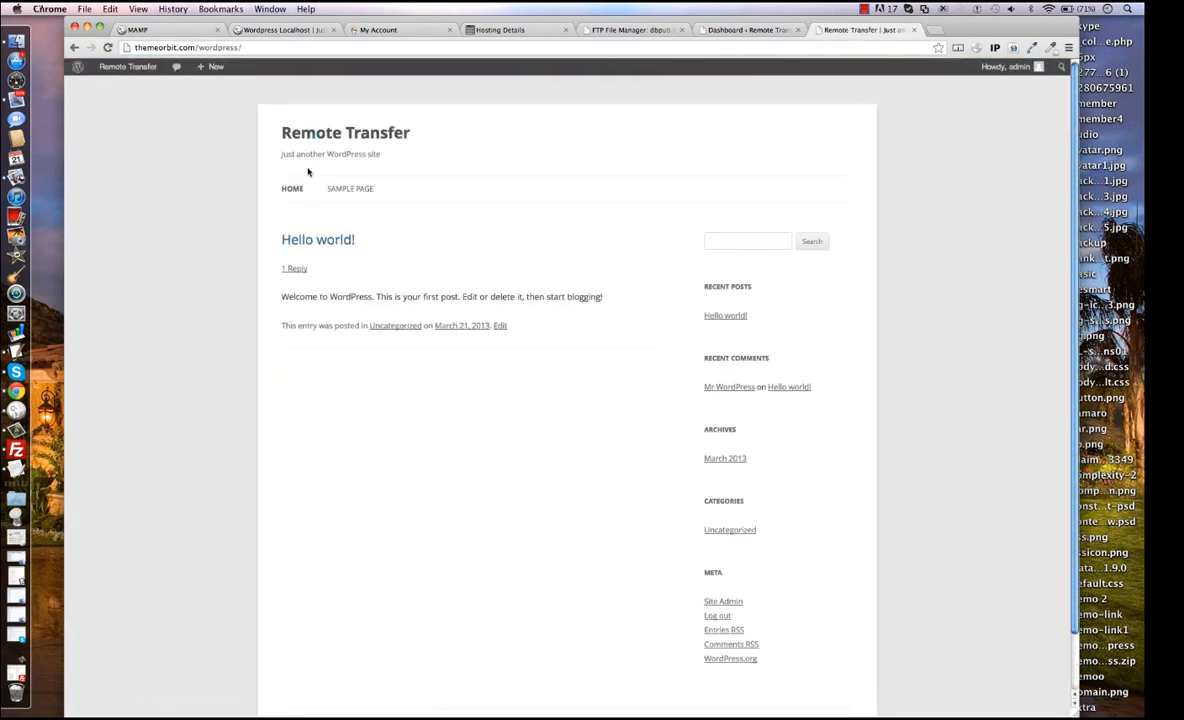
In the admin's user profile, turn off showing the toolbar when viewing the site and update the profile.
click(730, 30)
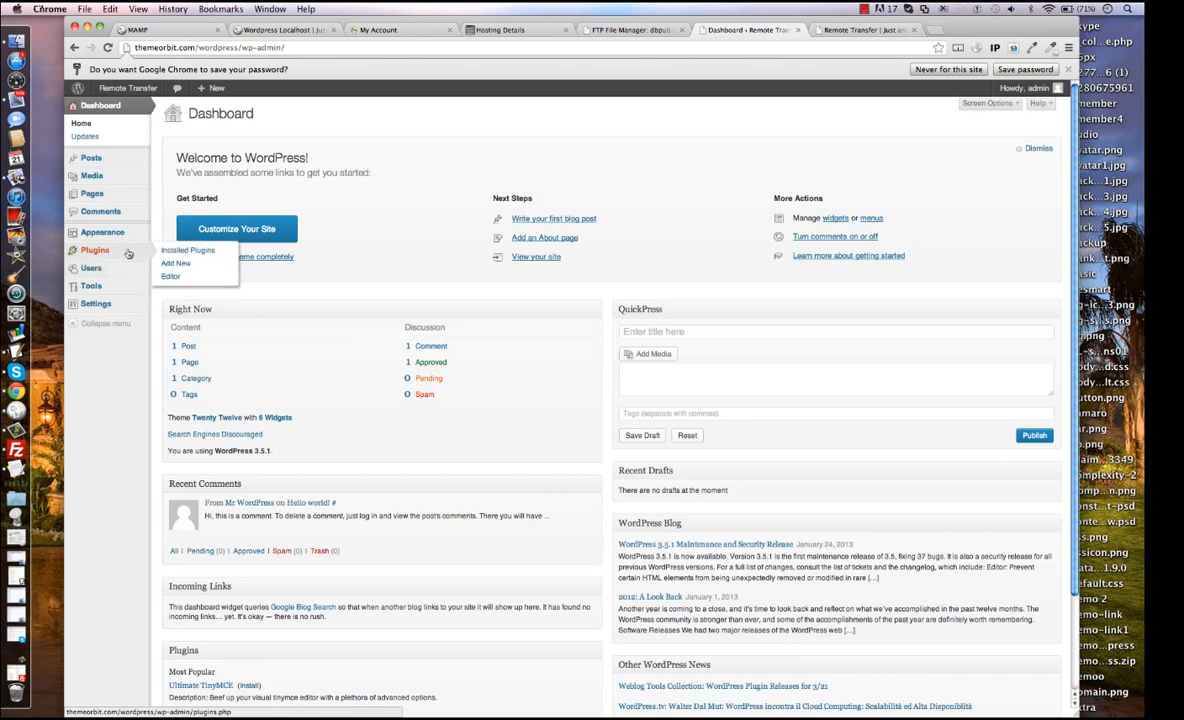
mouse_move(91, 268)
click(181, 294)
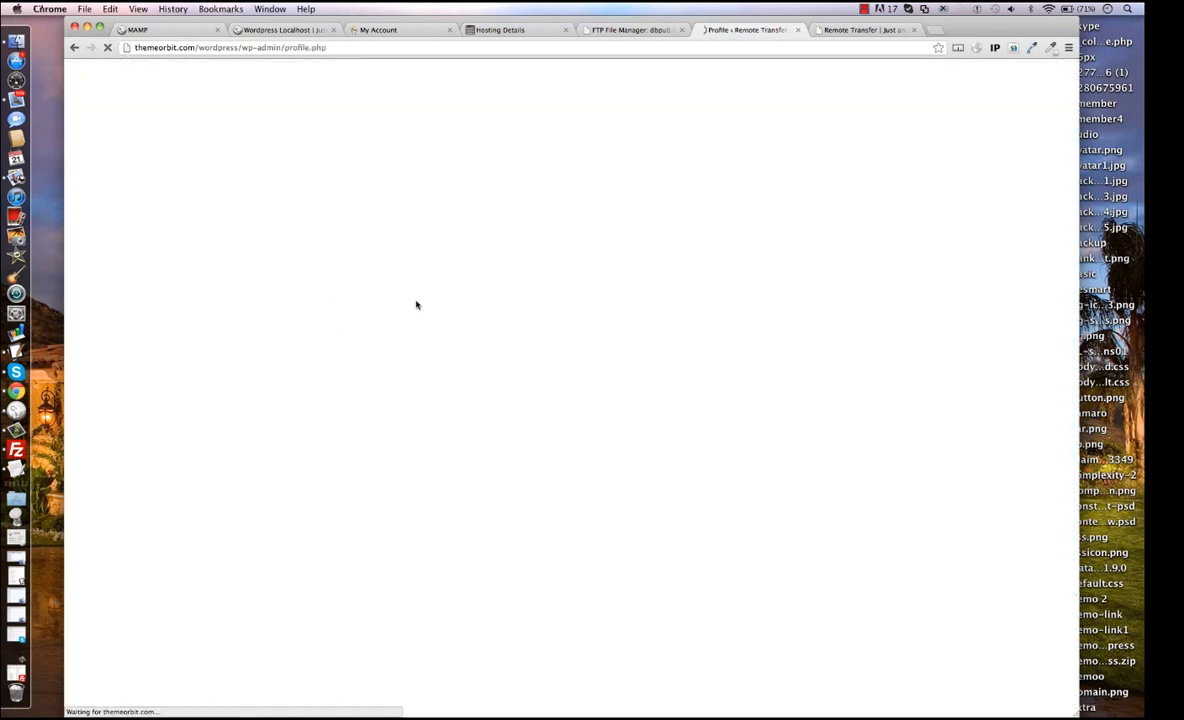
click(303, 262)
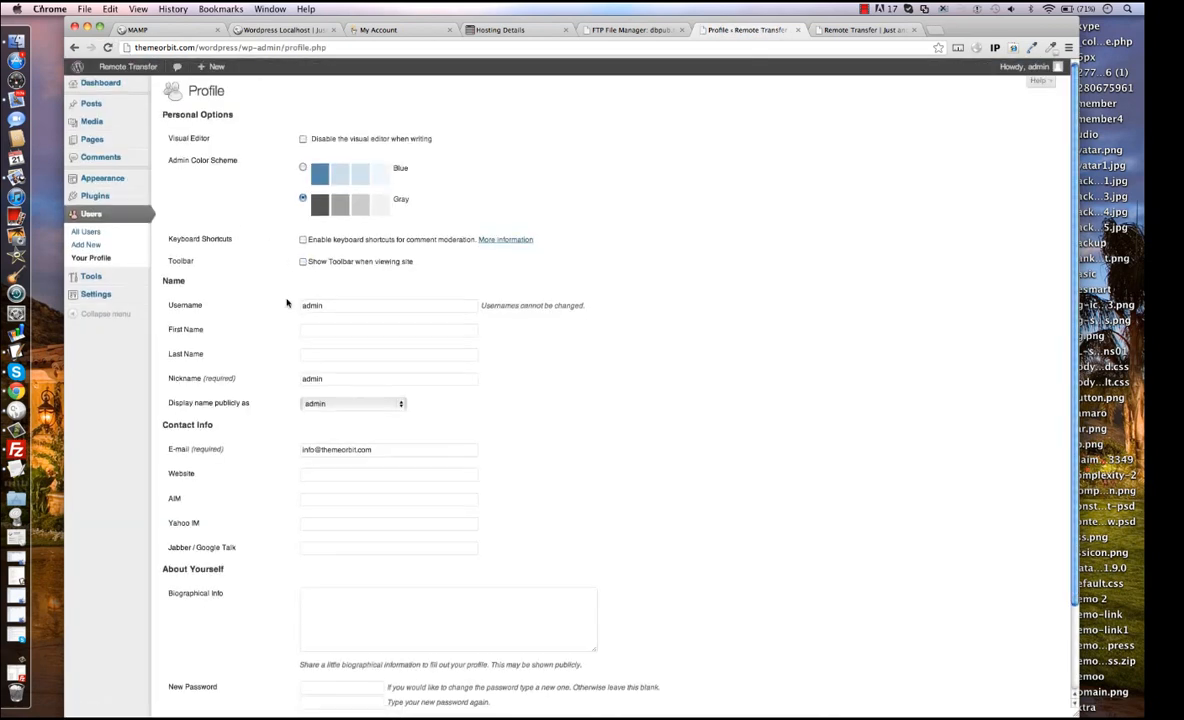
scroll(267, 281, down, 2)
click(210, 657)
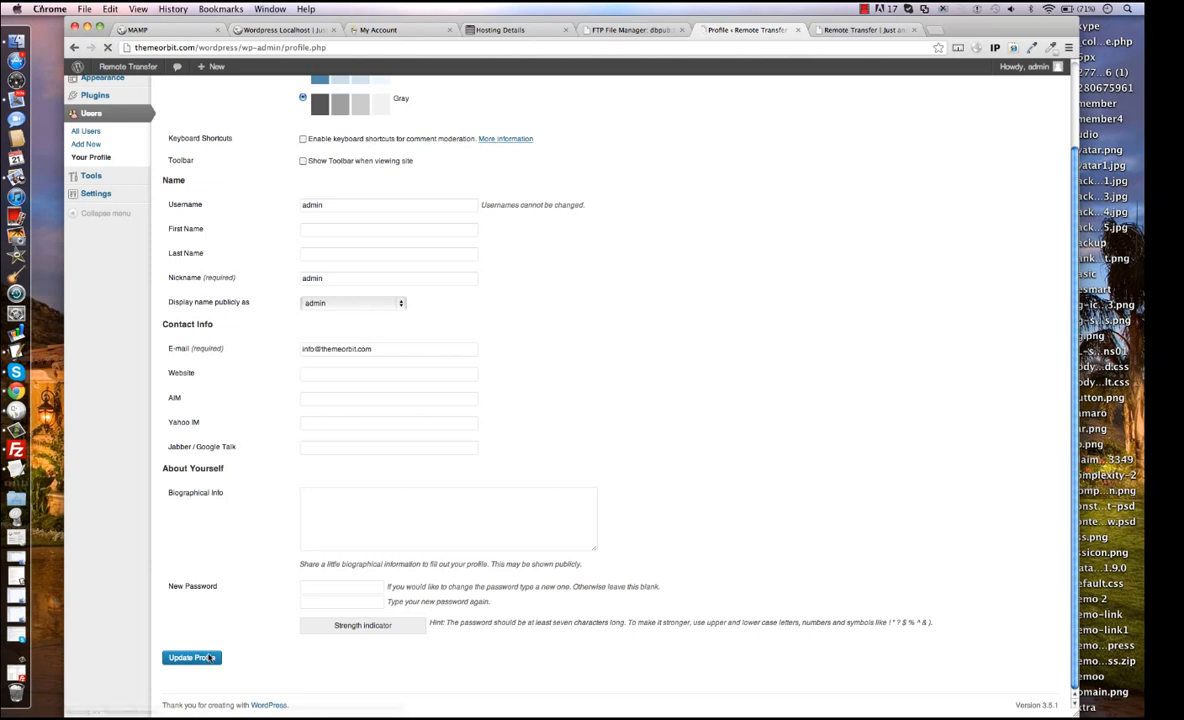
Return to the Remote Transfer site's front page and minimize the browser window.
click(832, 29)
click(612, 50)
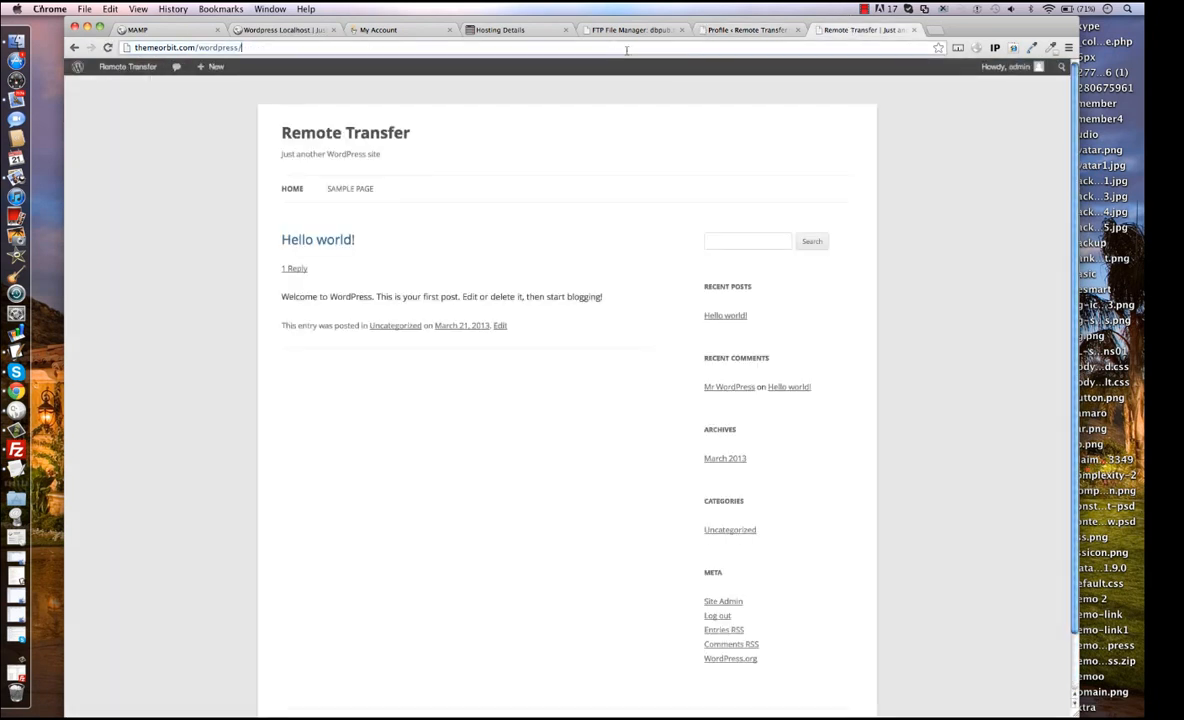
click(206, 144)
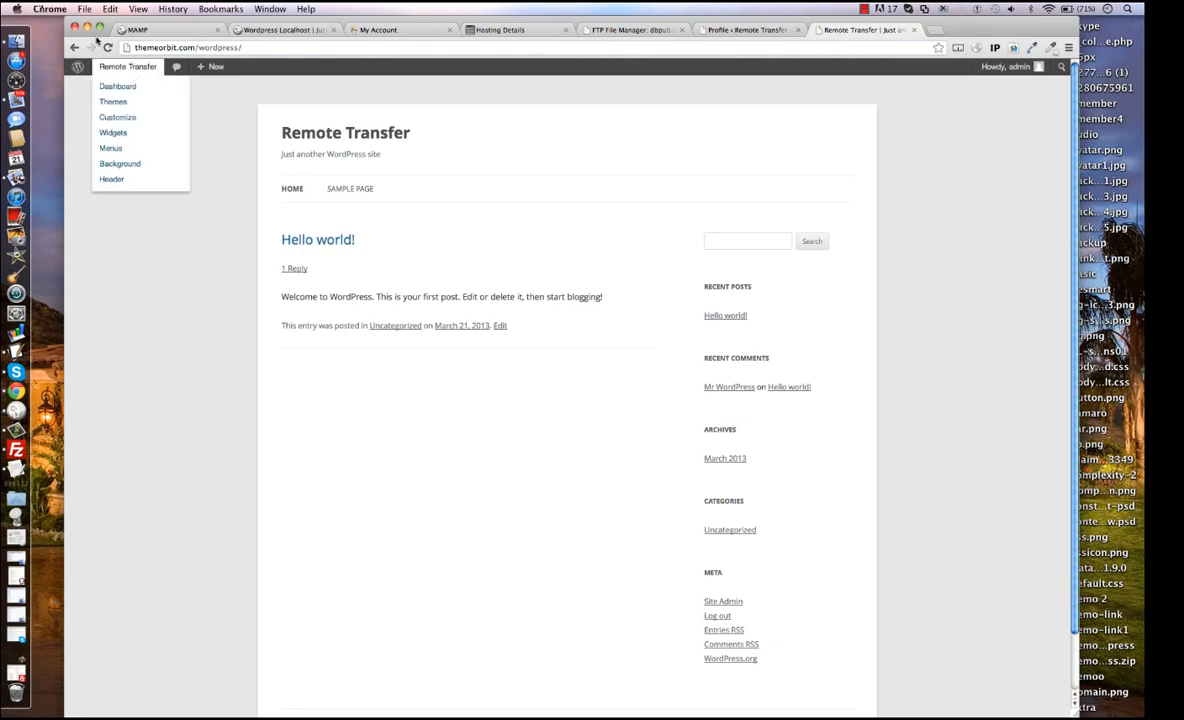
click(87, 28)
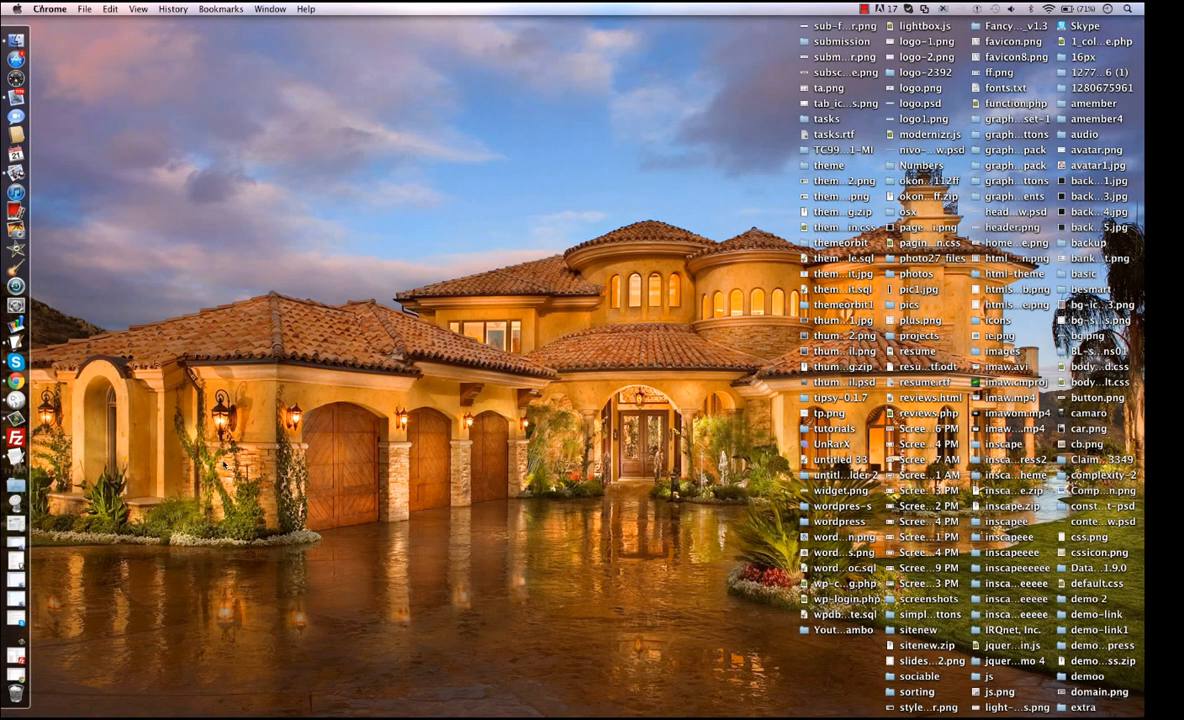
Switch to FileZilla, open the htdocs Finder window, and browse from Macintosh HD through Applications and MAMP to the htdocs folder.
click(18, 437)
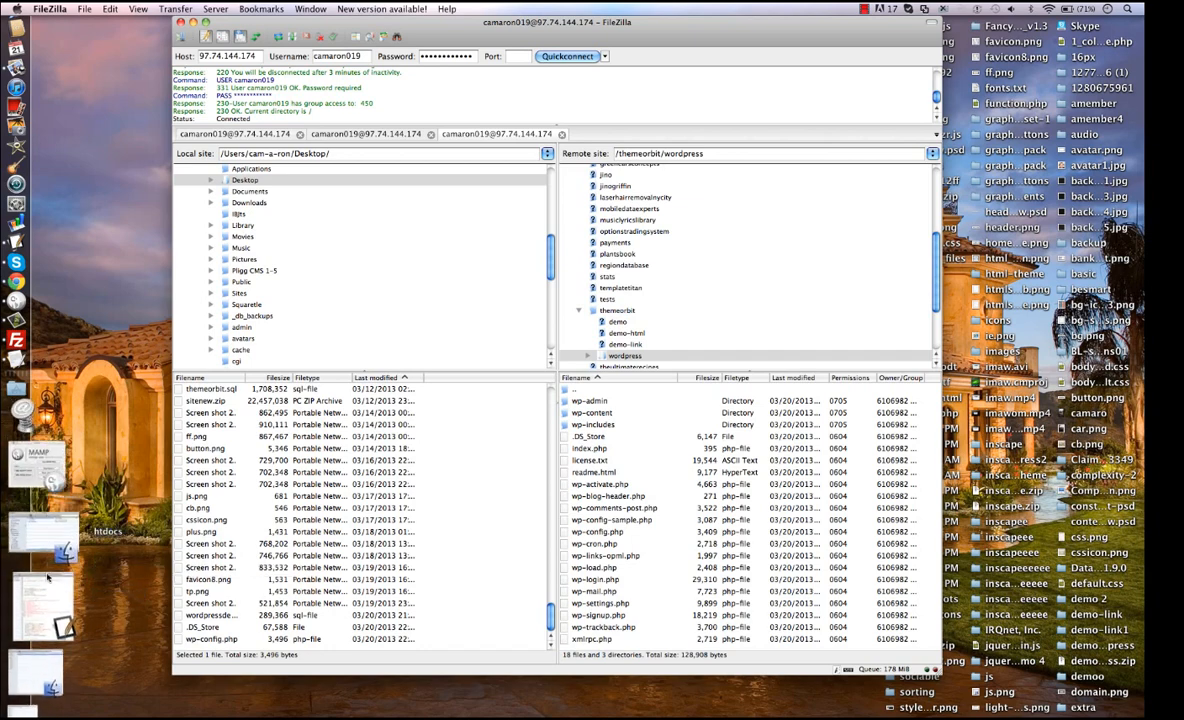
click(30, 487)
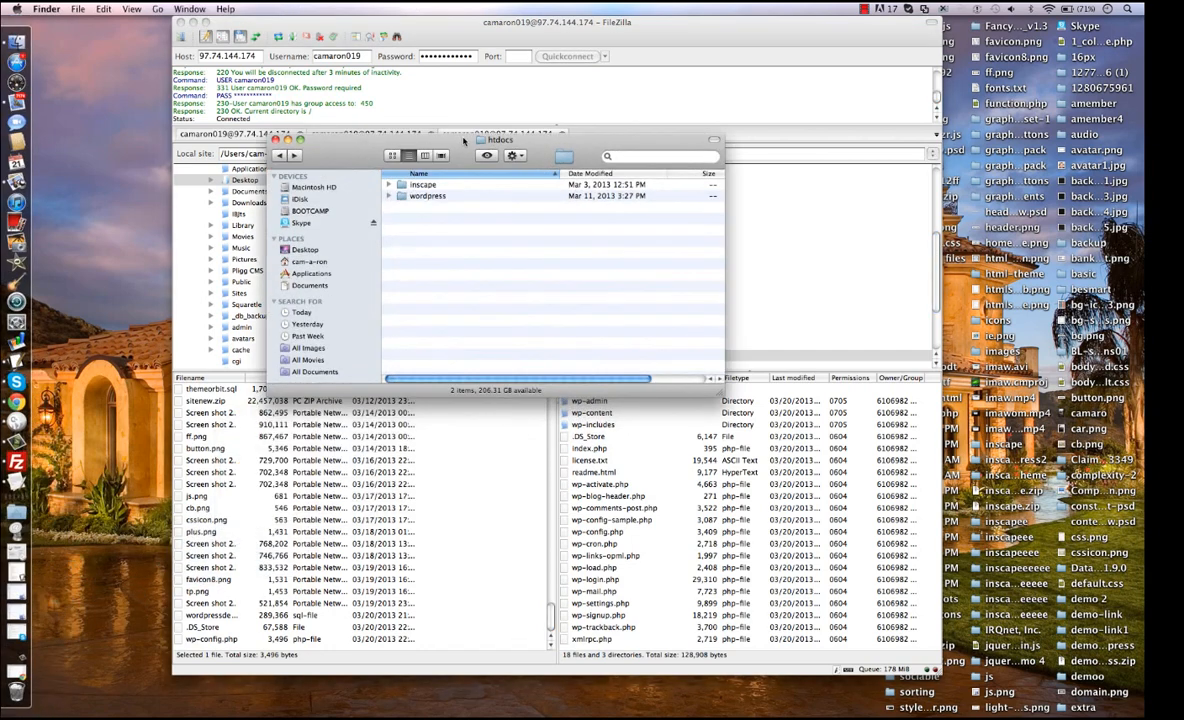
click(282, 155)
click(312, 187)
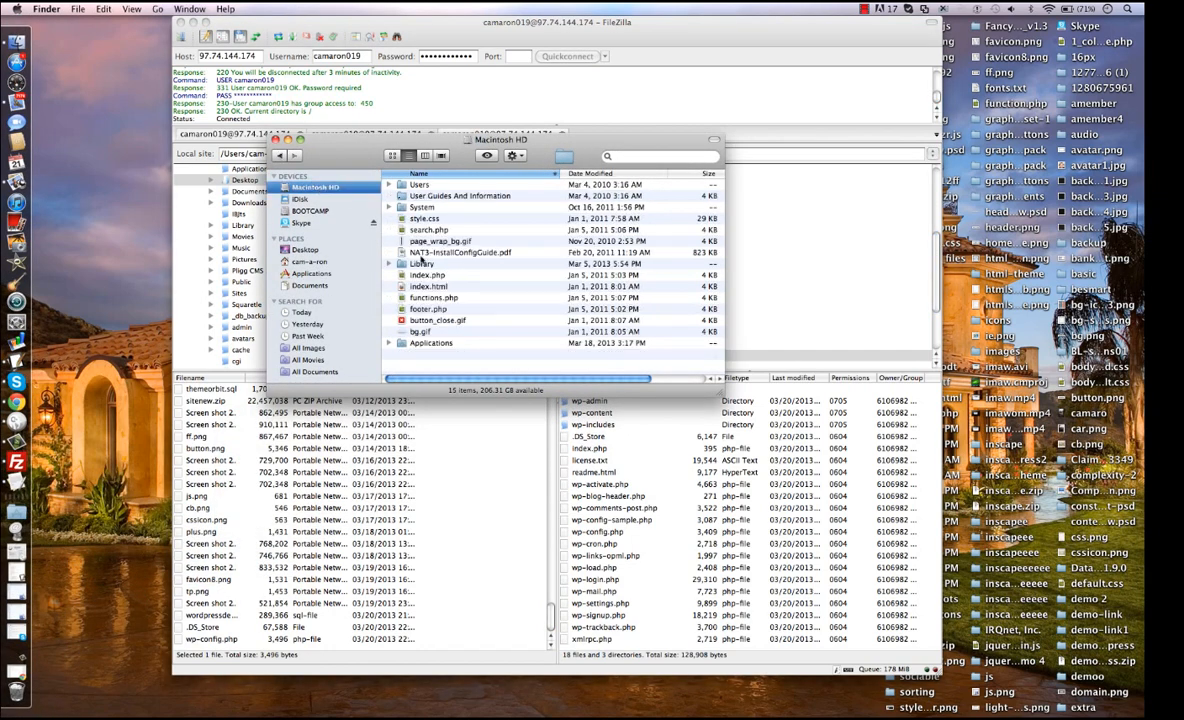
double_click(422, 341)
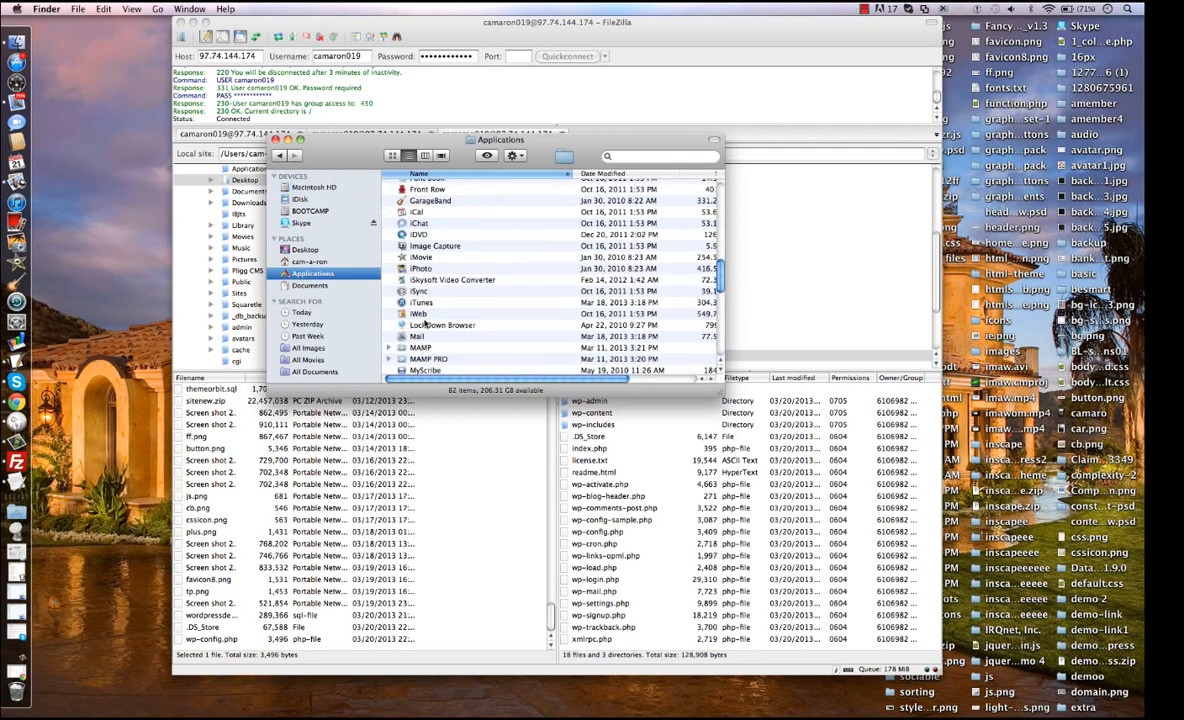
click(420, 347)
double_click(420, 348)
double_click(412, 218)
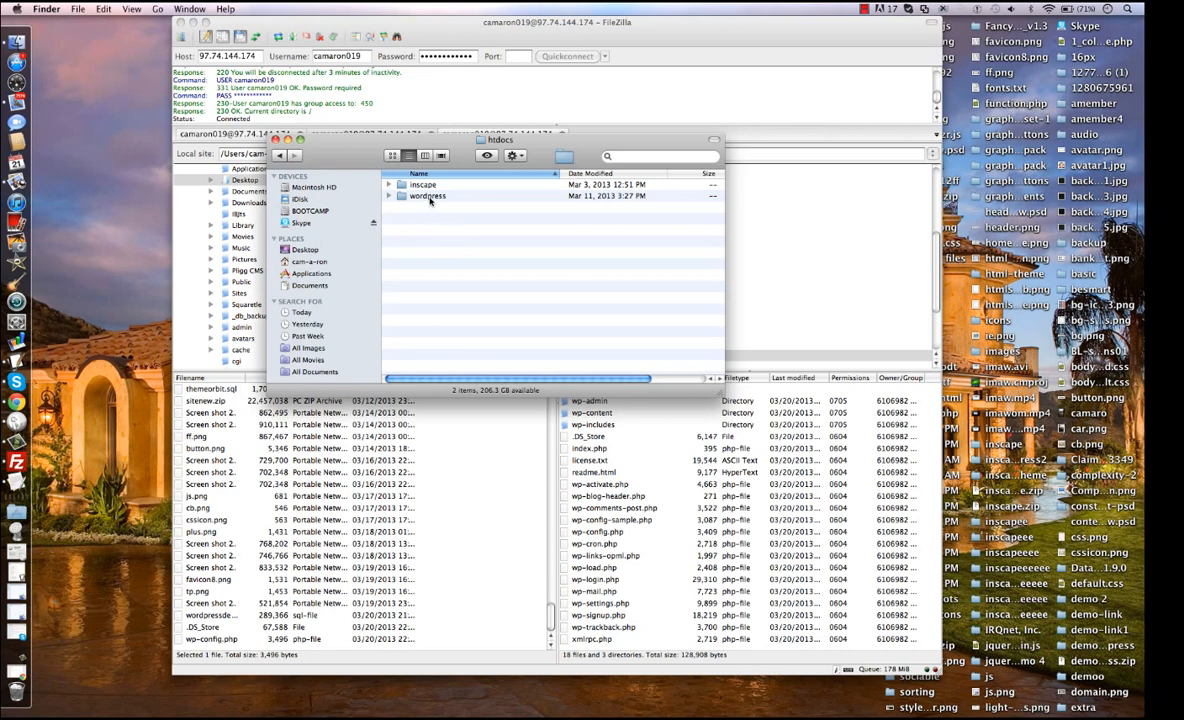
Look through the files in the local wordpress folder and return to the htdocs folder.
click(430, 197)
double_click(429, 197)
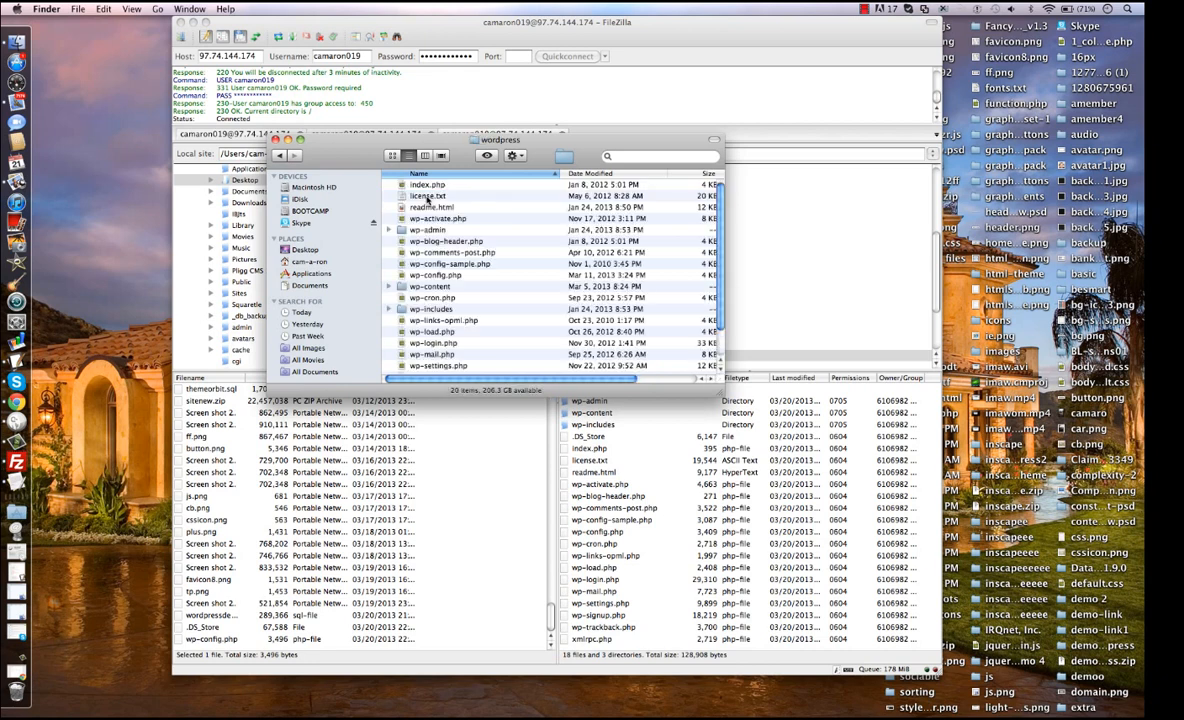
click(278, 156)
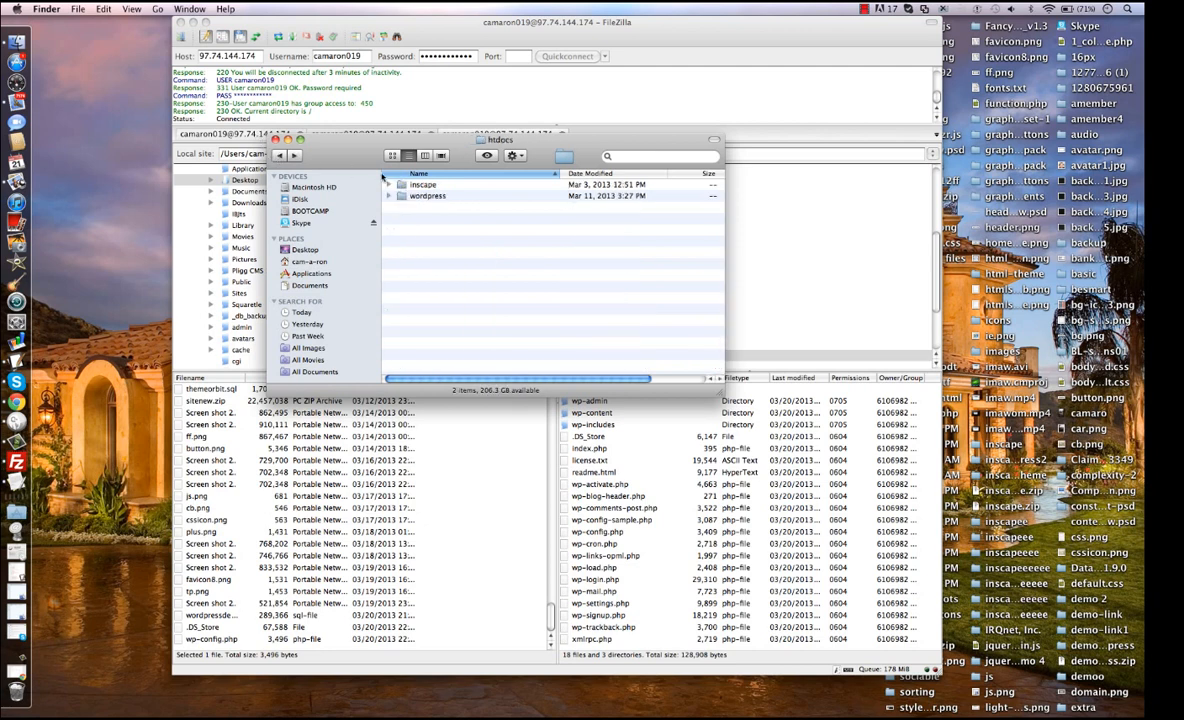
click(430, 196)
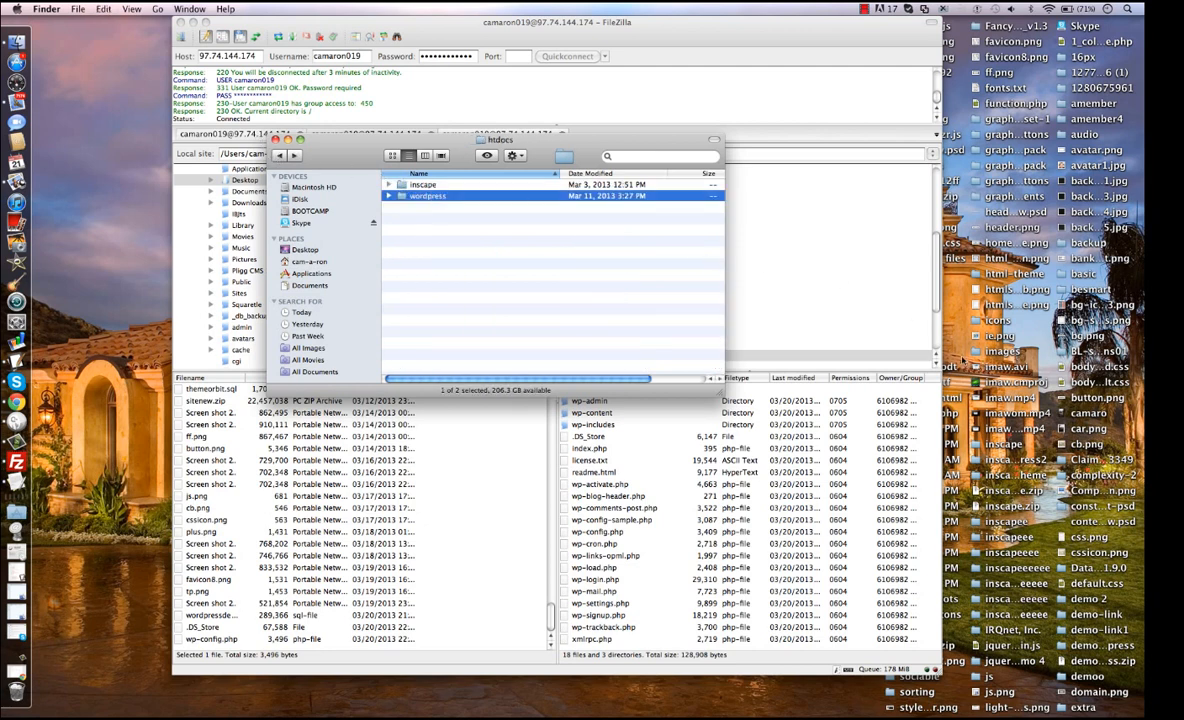
click(484, 238)
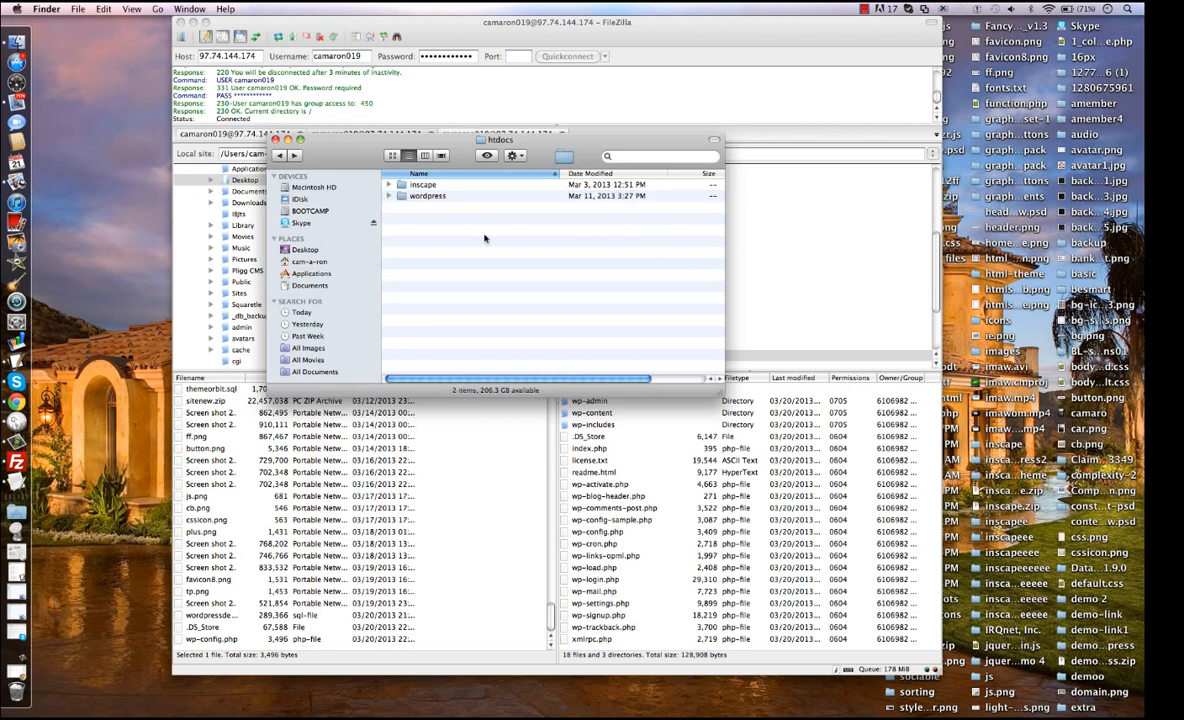
Bring the FileZilla window back to the front and shift it slightly sideways on the screen.
click(276, 449)
click(278, 450)
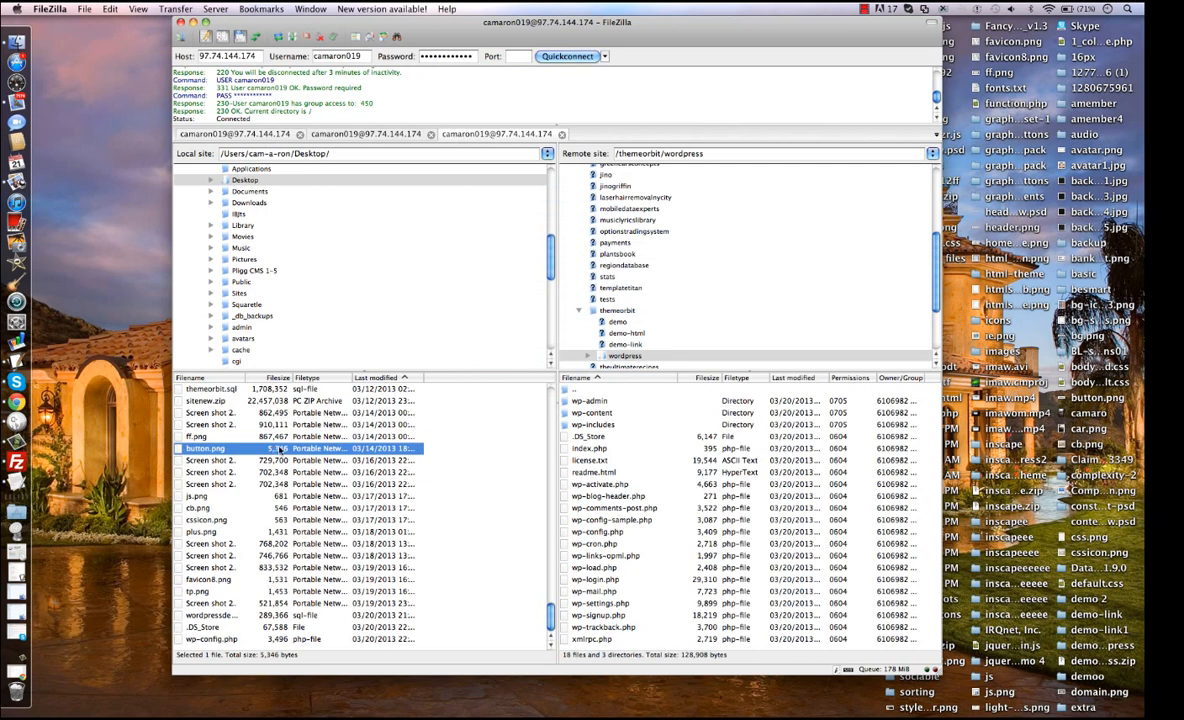
drag(280, 449, 510, 460)
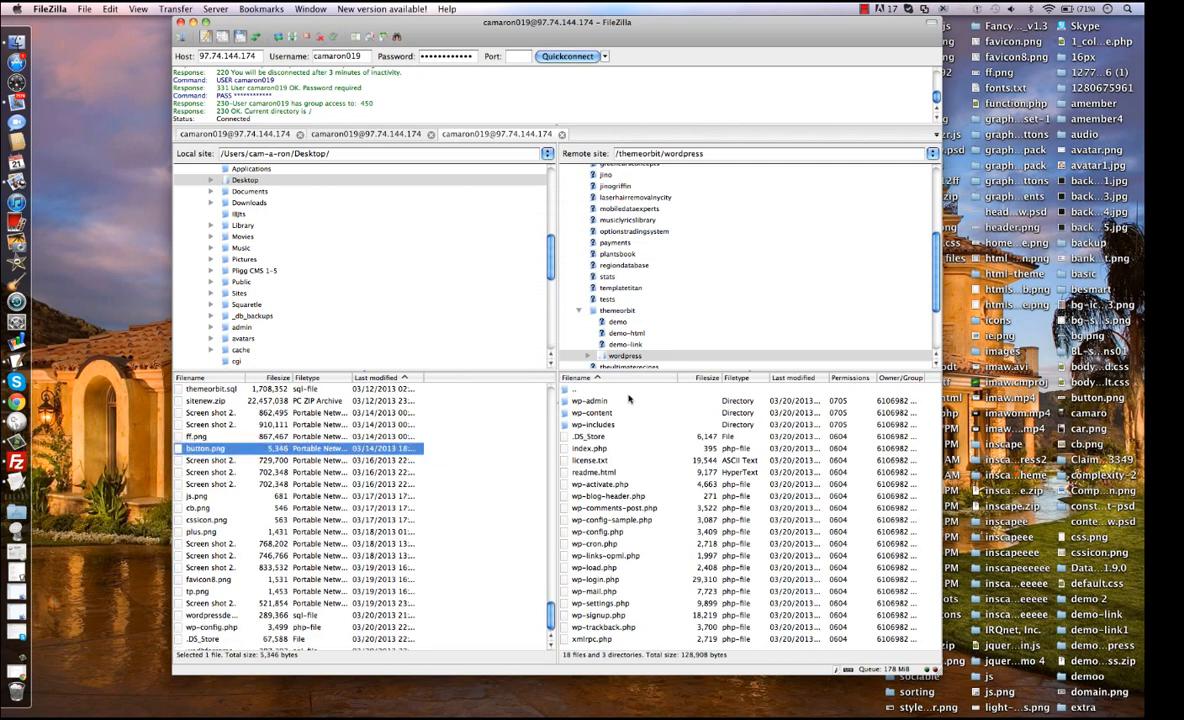
drag(555, 28, 516, 28)
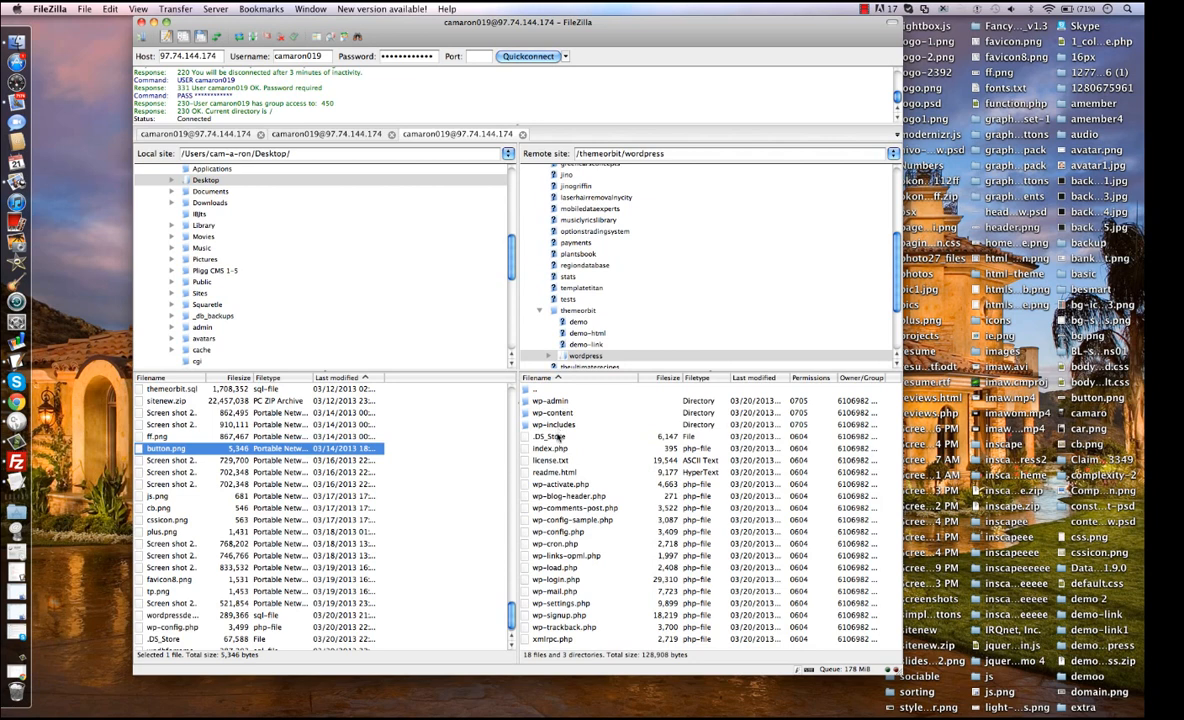
Reopen the local copy of the remote wp-config.php, enlarge its window to review the MySQL settings, and close the file.
click(552, 533)
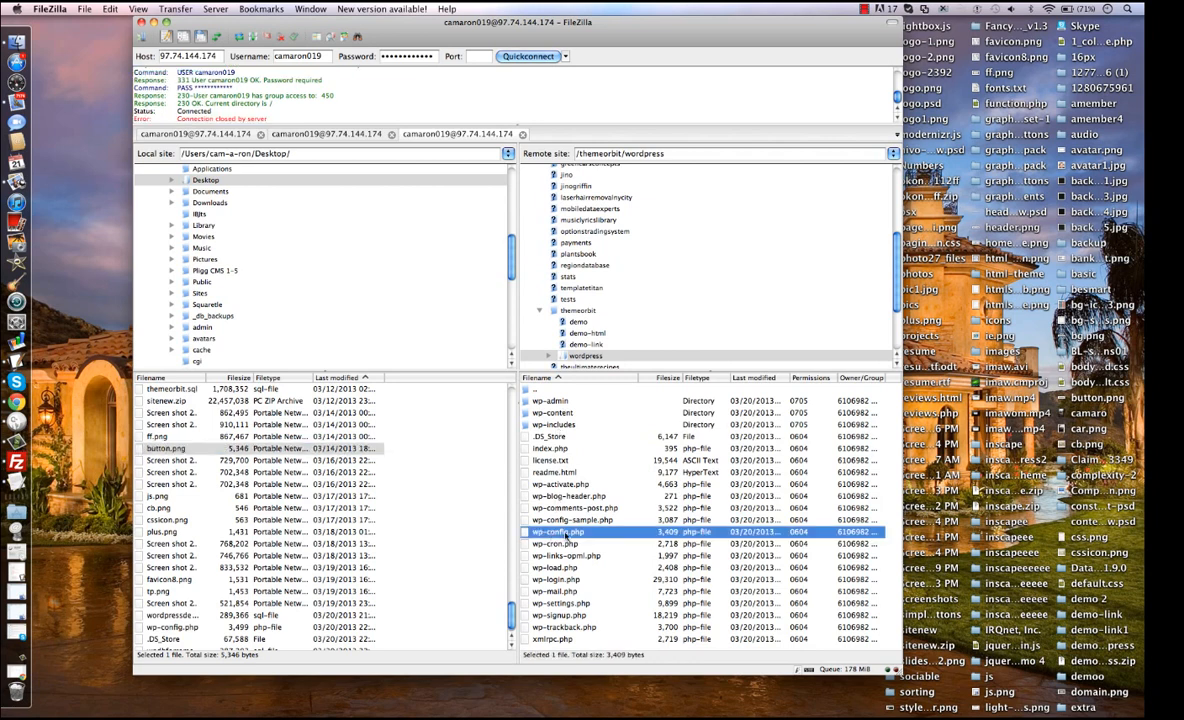
right_click(565, 533)
click(586, 566)
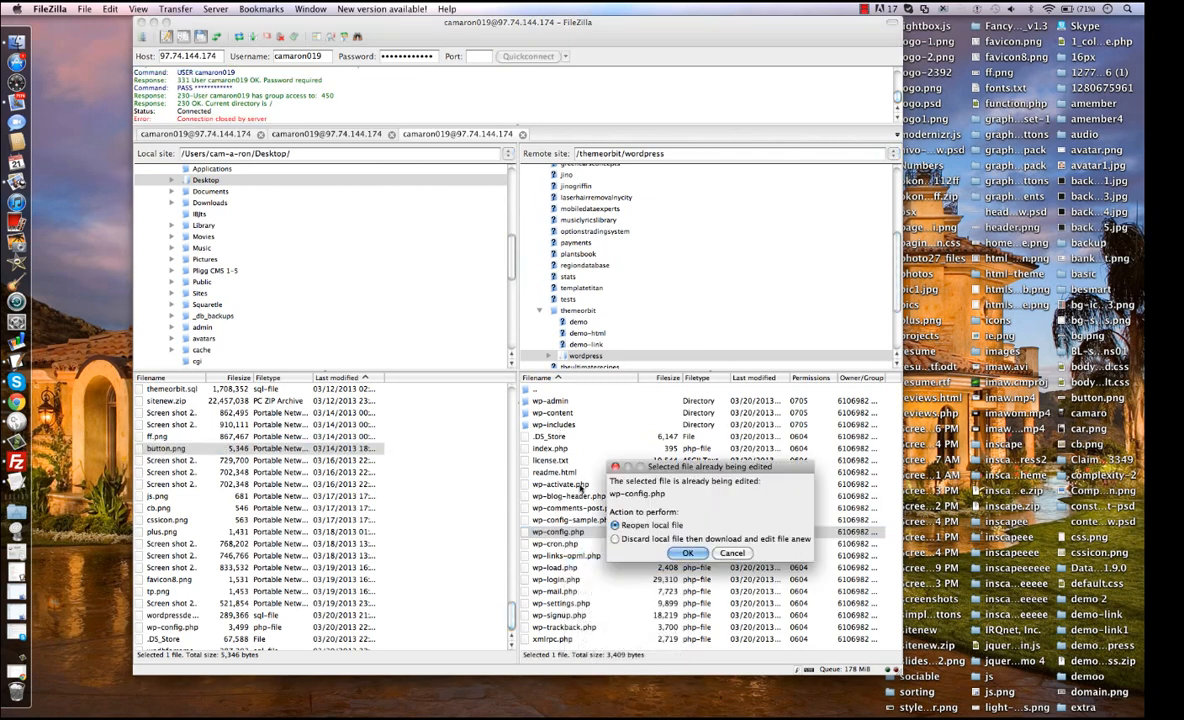
click(645, 525)
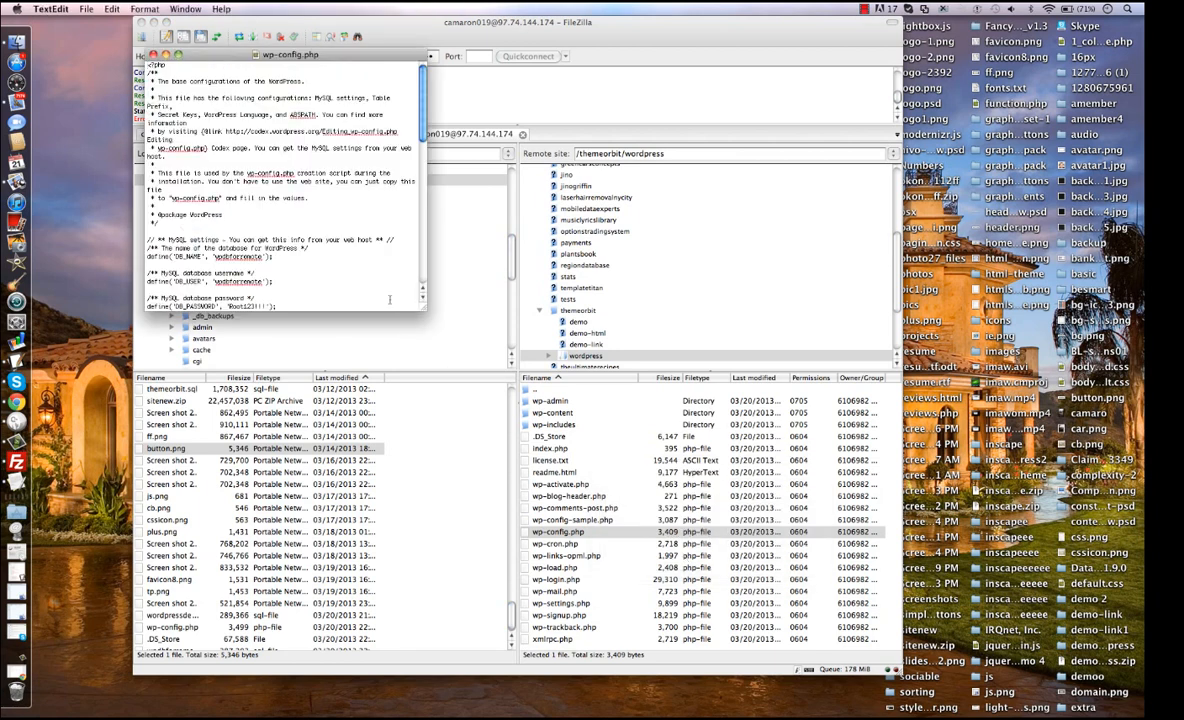
drag(420, 306, 458, 342)
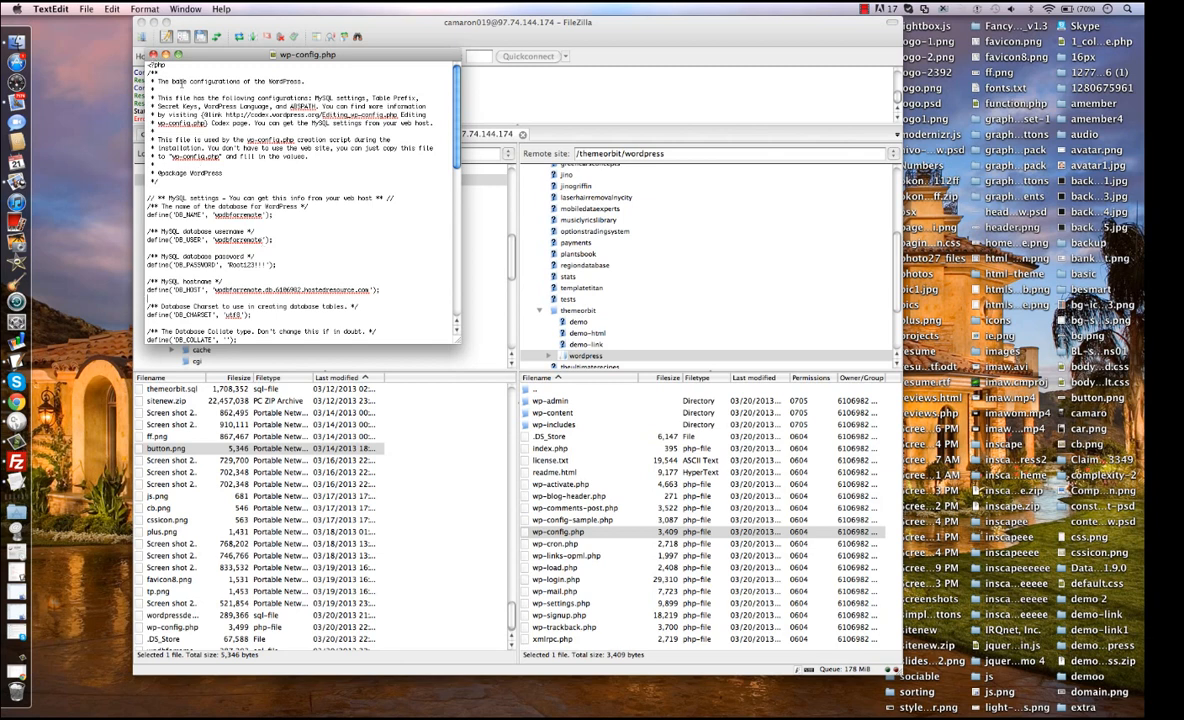
click(153, 55)
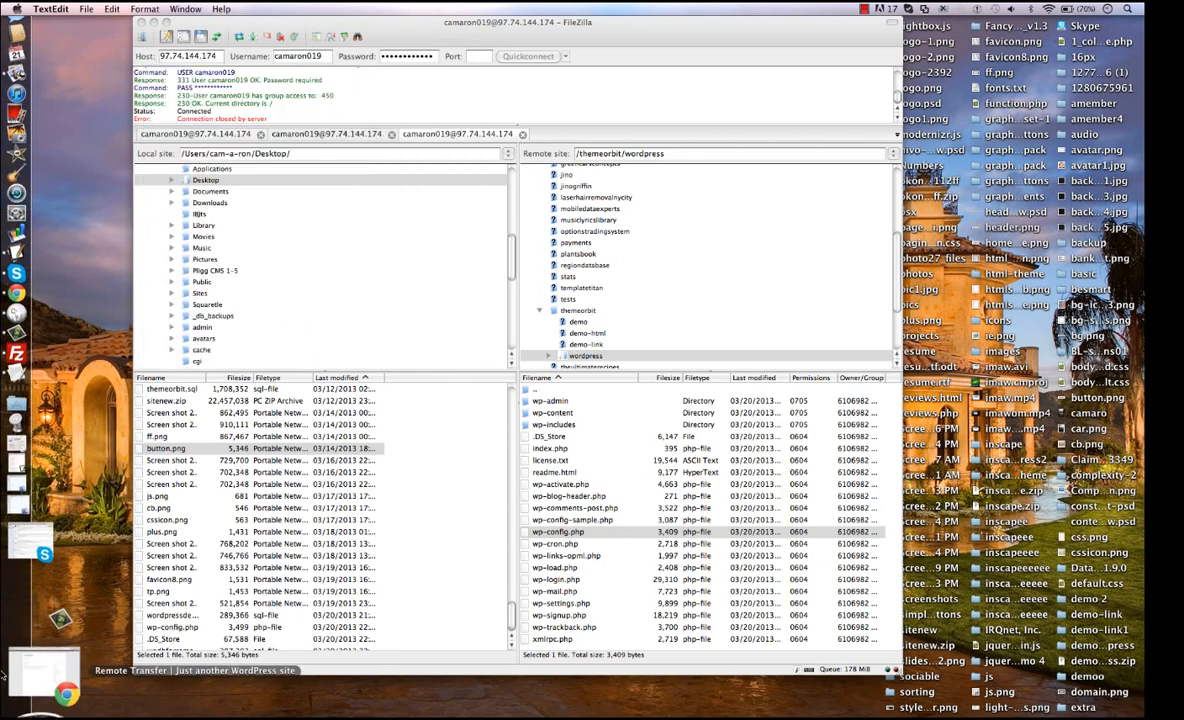
Restore the Remote Transfer browser window and reload the front page at themeorbit.com/wordpress.
click(34, 645)
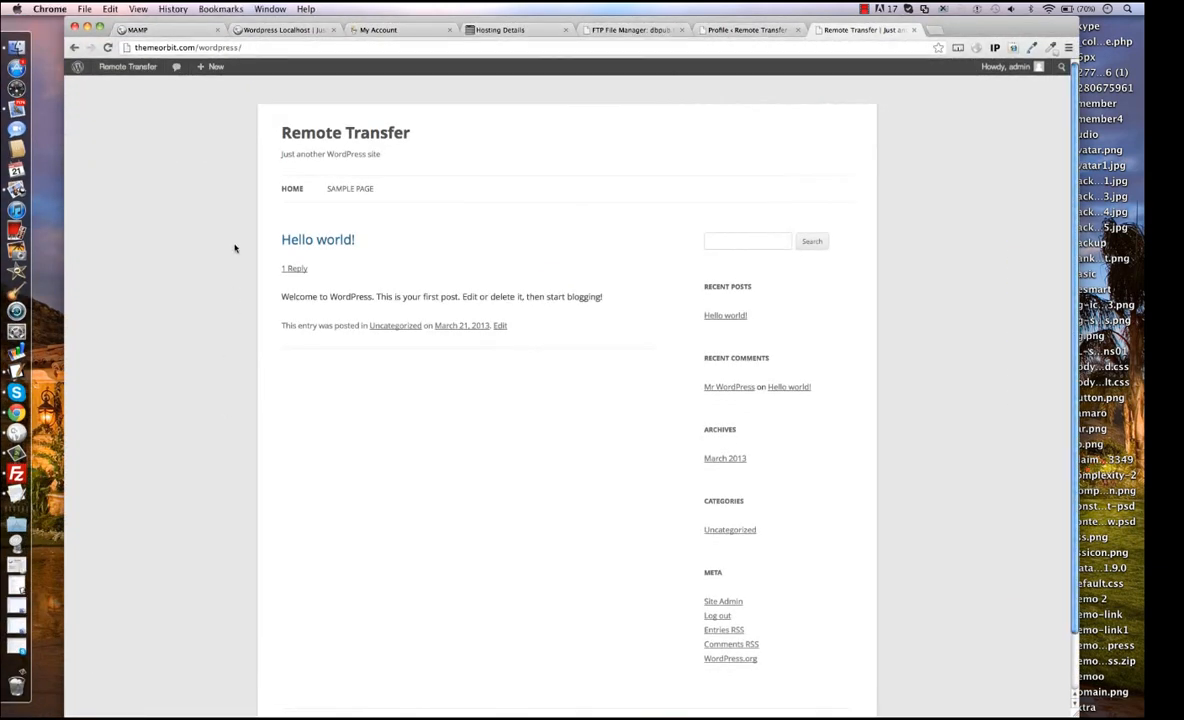
click(334, 45)
key(Return)
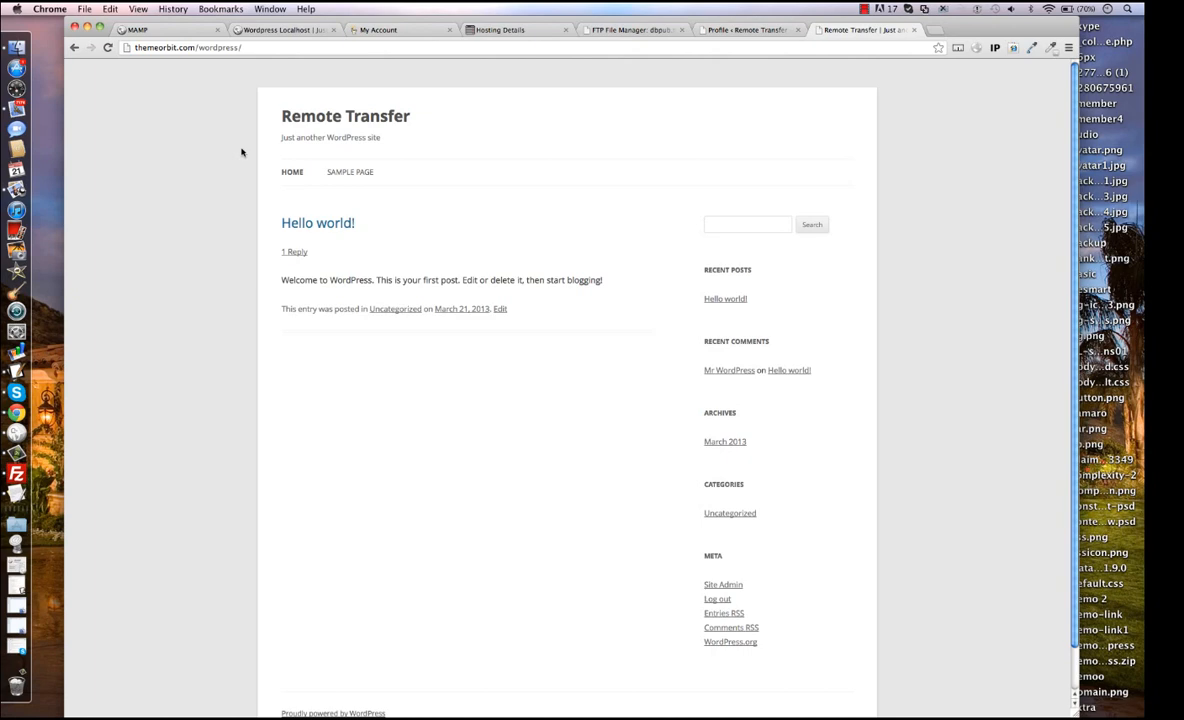
Check the FTP File Manager and Profile pages, return to the site's front page, and minimize the browser and FileZilla windows.
click(636, 29)
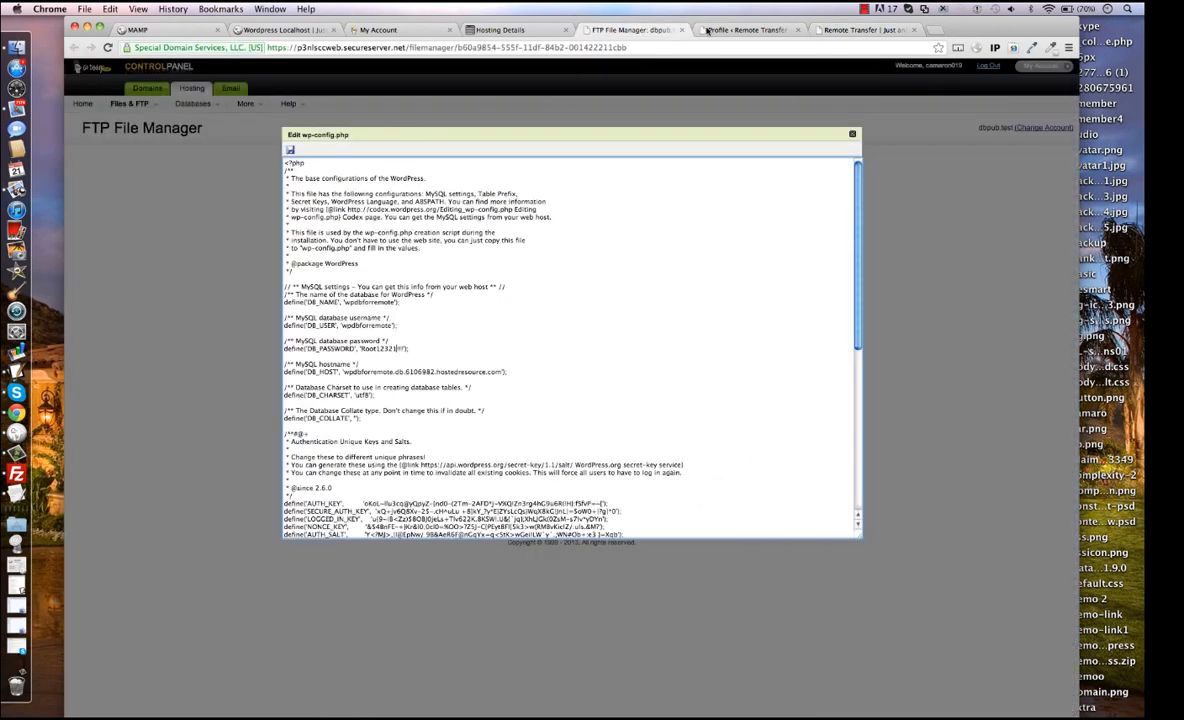
click(748, 30)
click(855, 29)
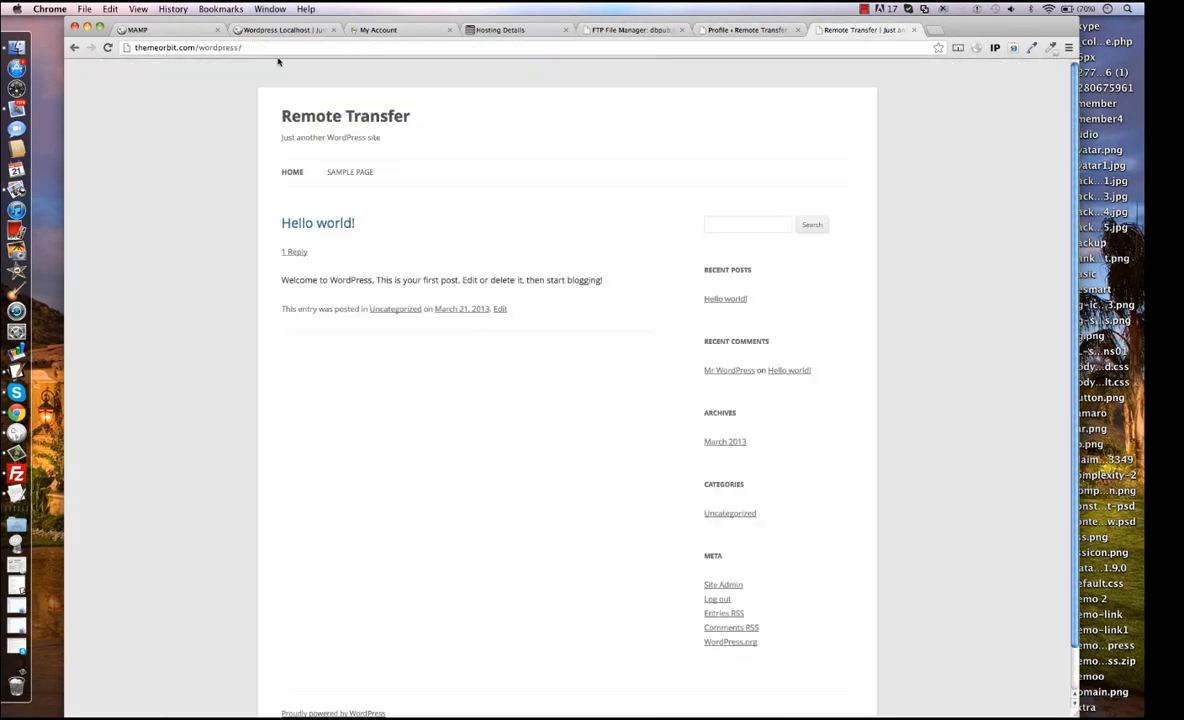
click(87, 27)
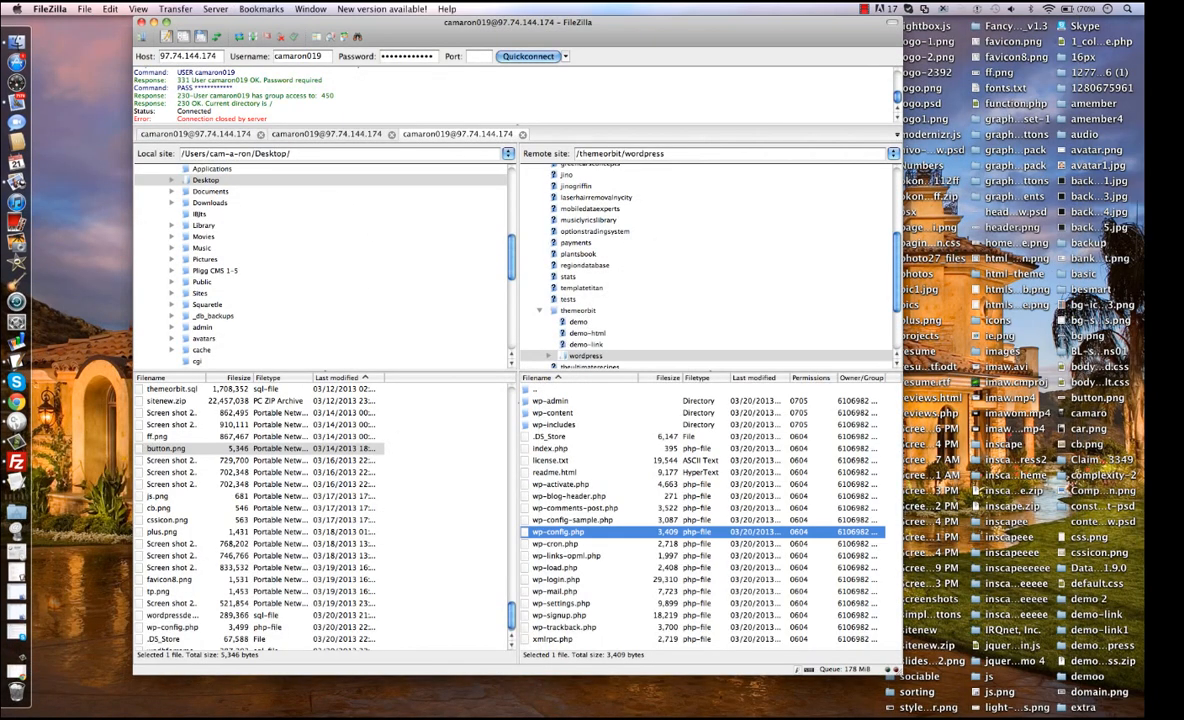
key(super+m)
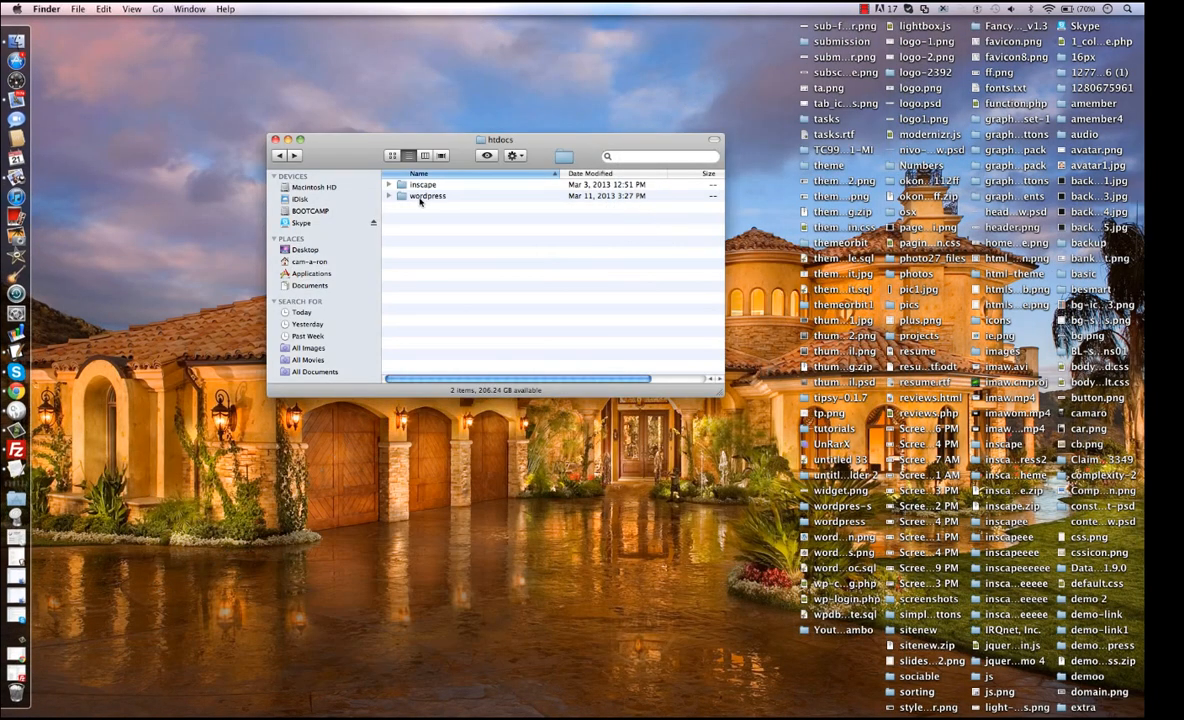
Restore the browser window and view the local WordPress site at localhost:8888/wordpress.
click(25, 656)
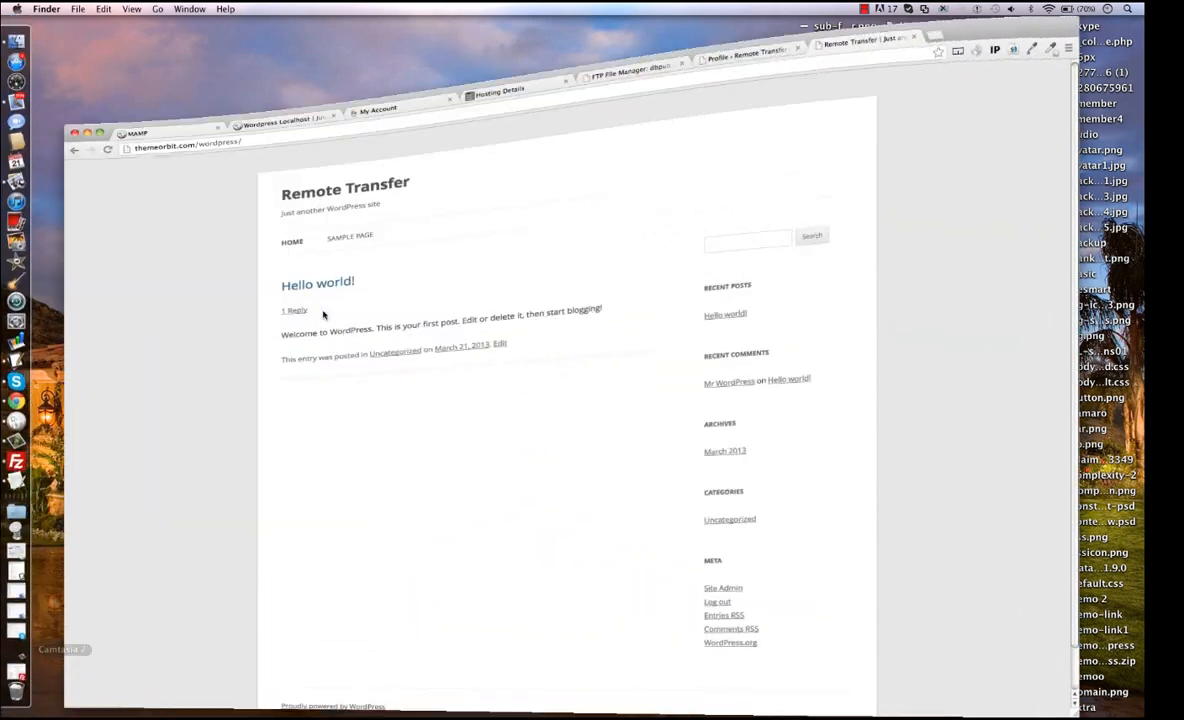
click(280, 30)
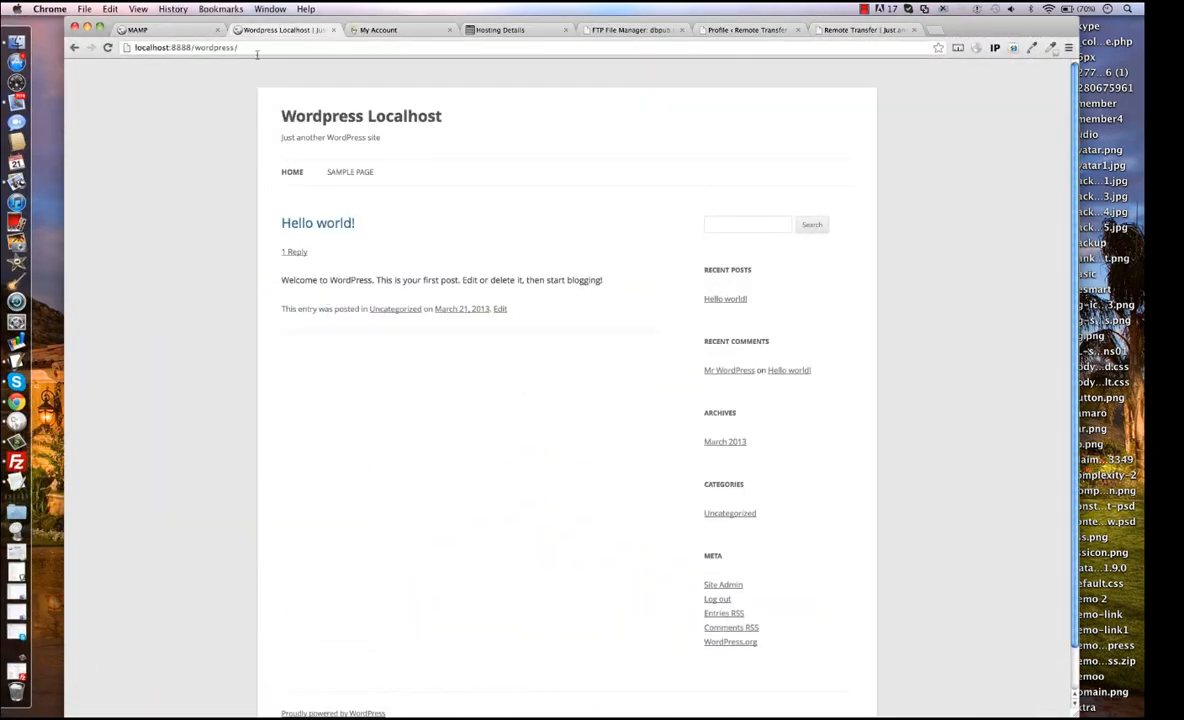
click(262, 48)
click(291, 51)
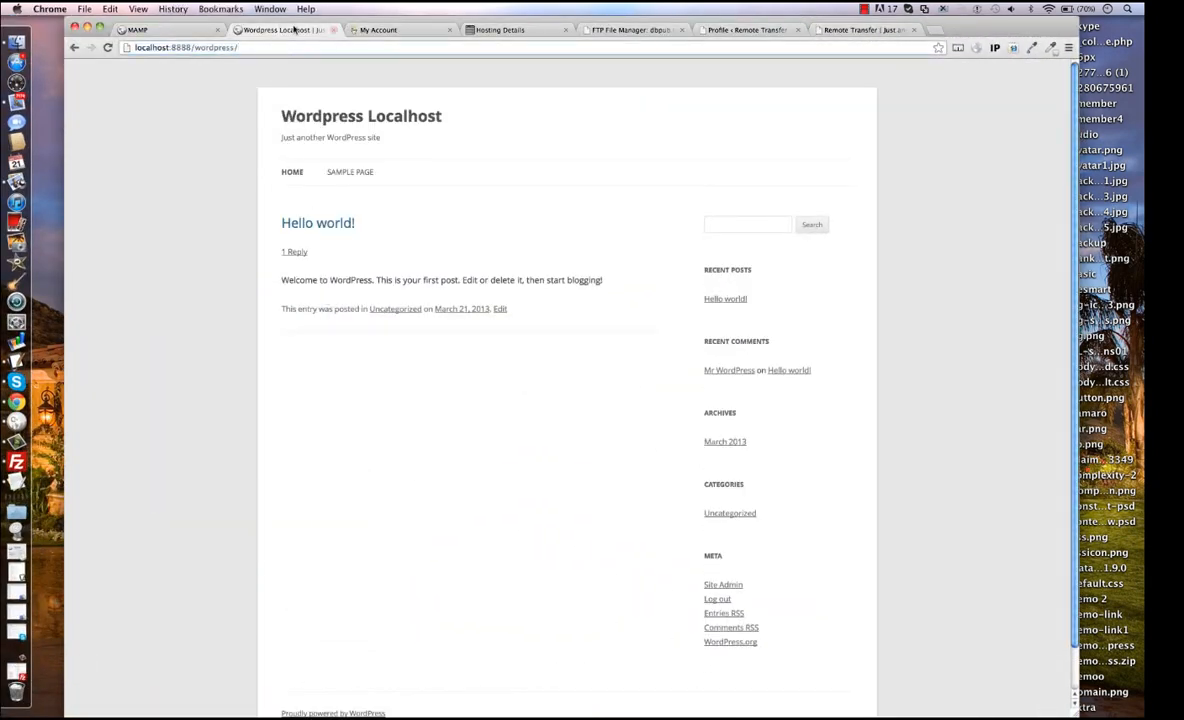
In the local MAMP phpMyAdmin, open the wordpress database and export it as an SQL text dump.
click(165, 31)
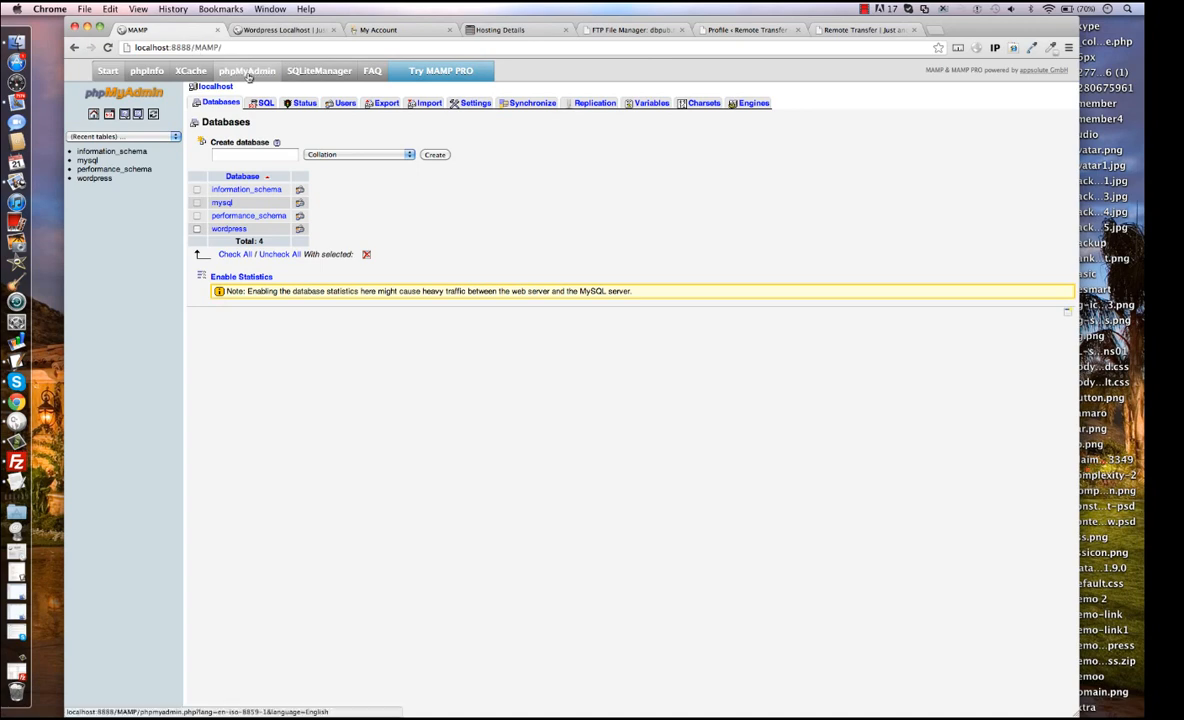
click(104, 178)
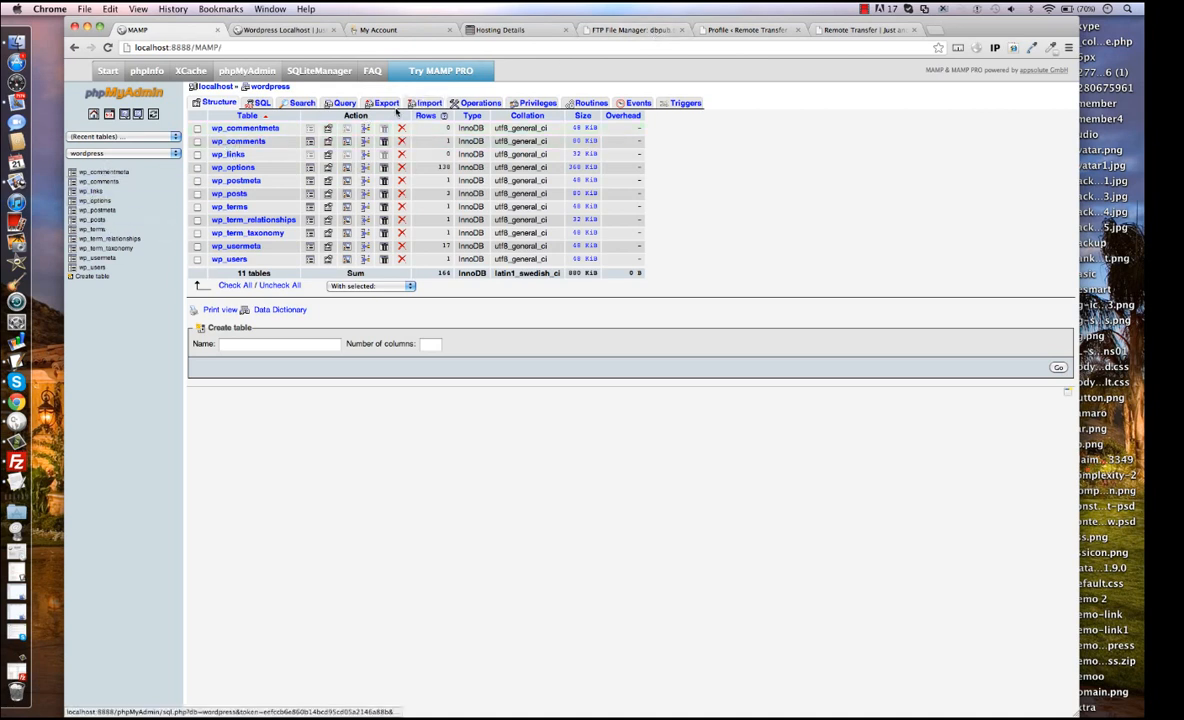
click(387, 104)
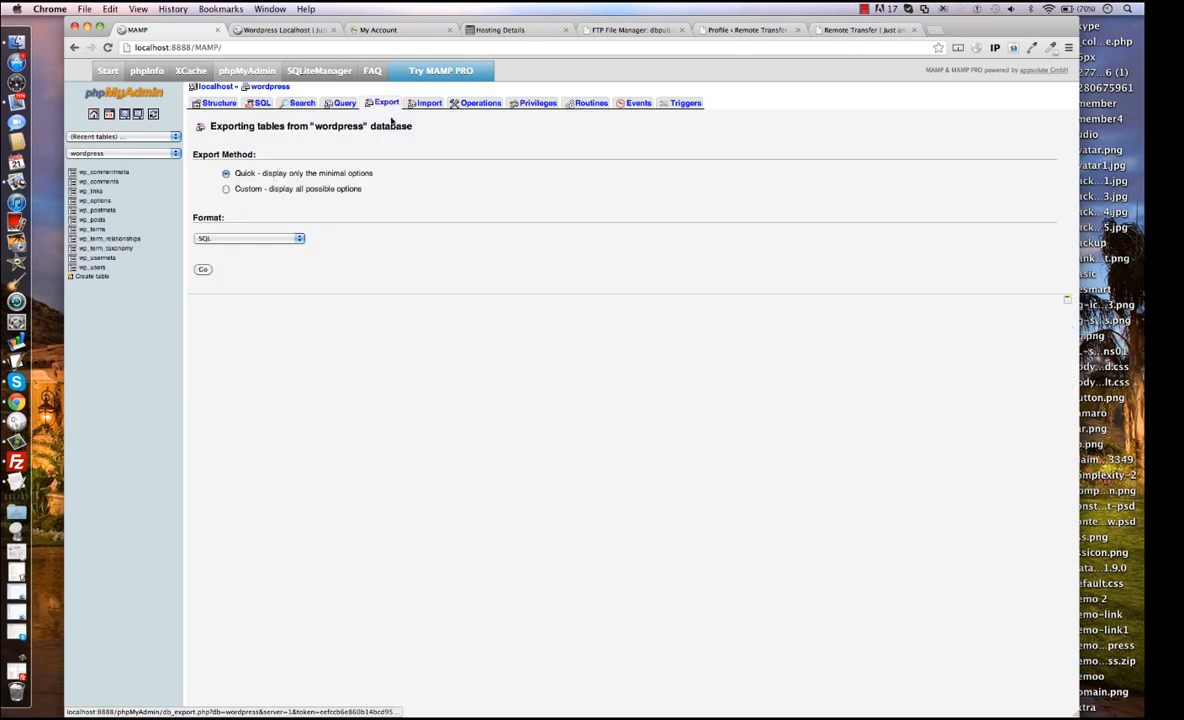
click(202, 269)
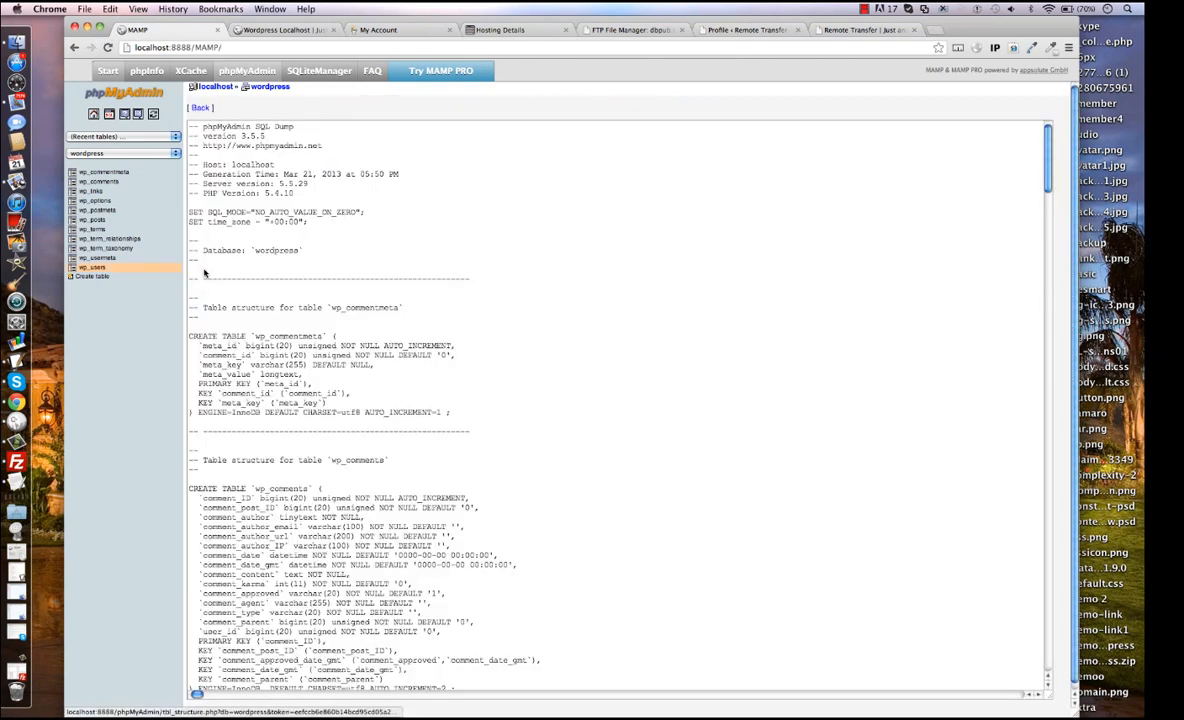
Copy the entire SQL dump of the wordpress database and paste it into a new Unitron document.
click(417, 215)
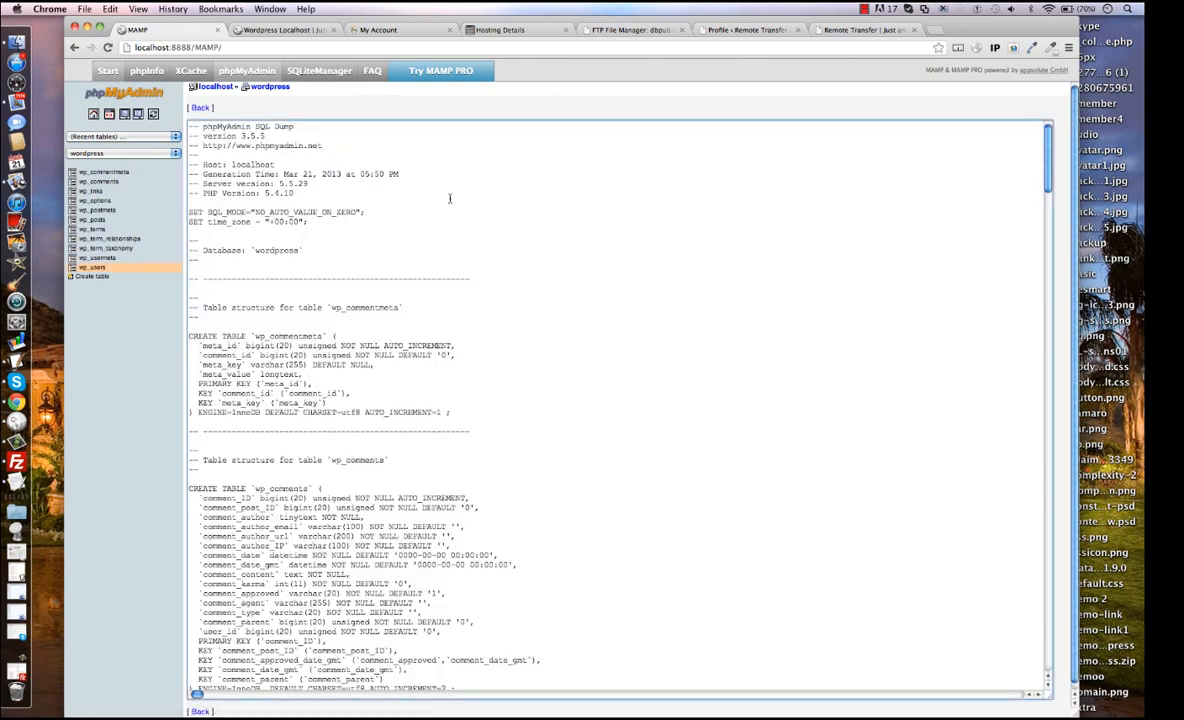
key(super+a)
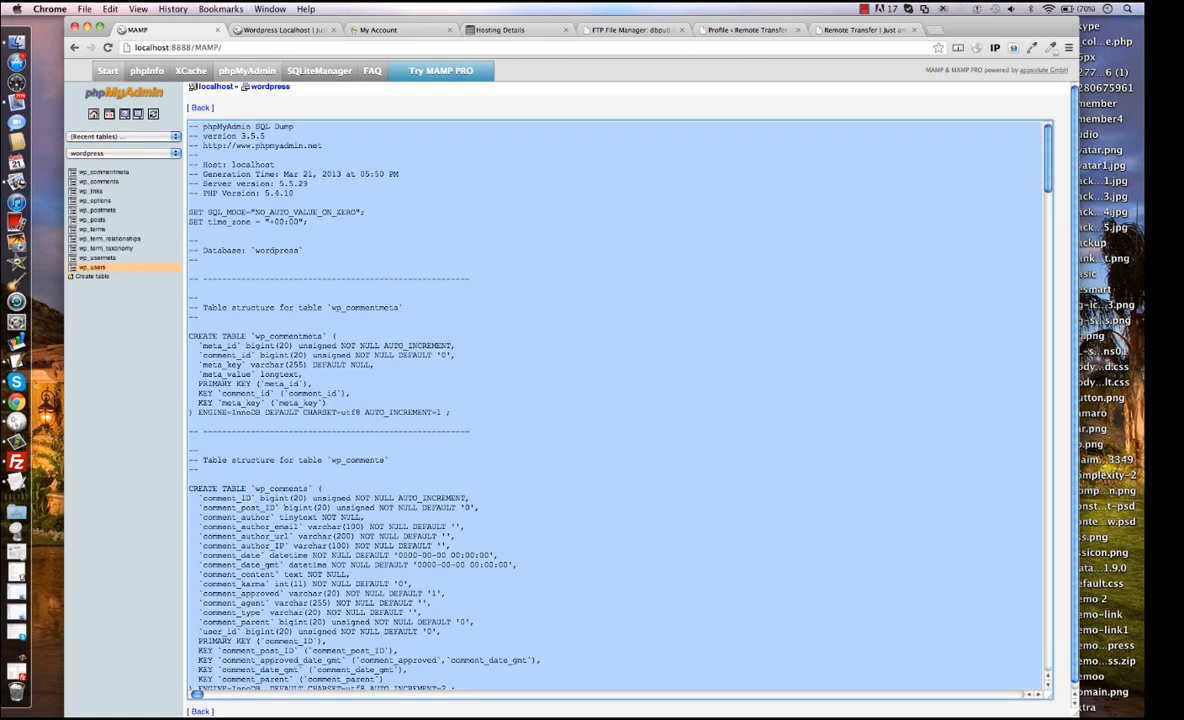
click(448, 199)
click(26, 575)
key(super+n)
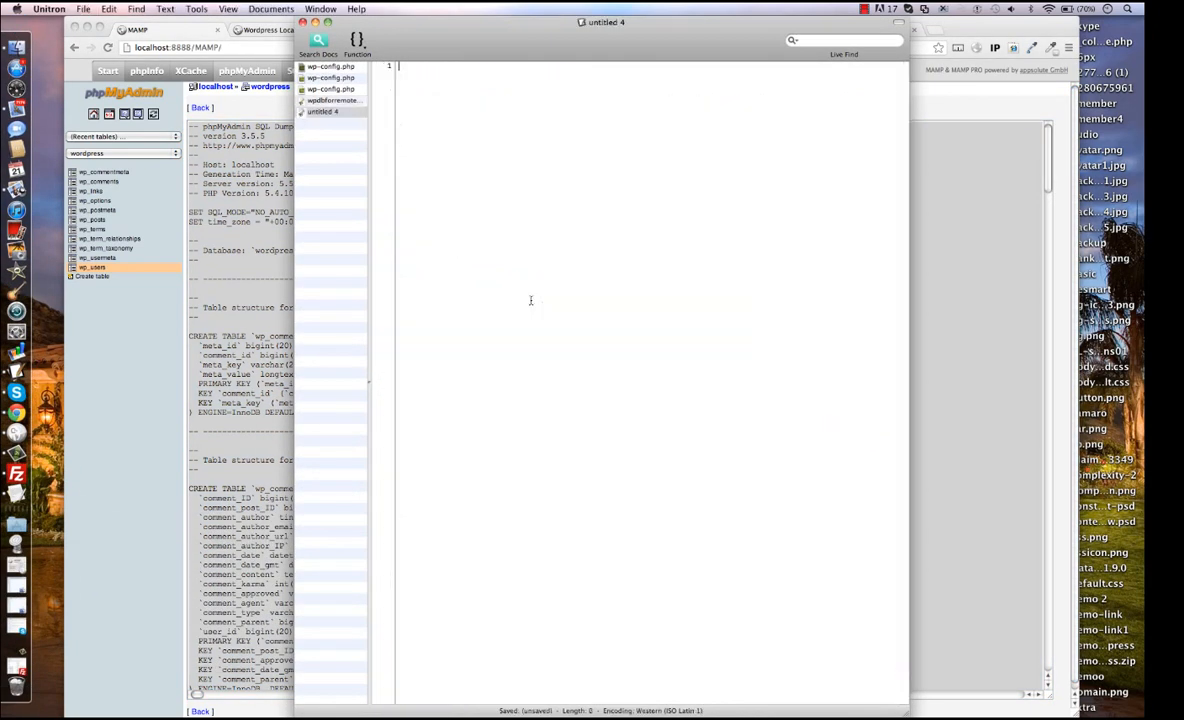
key(super+v)
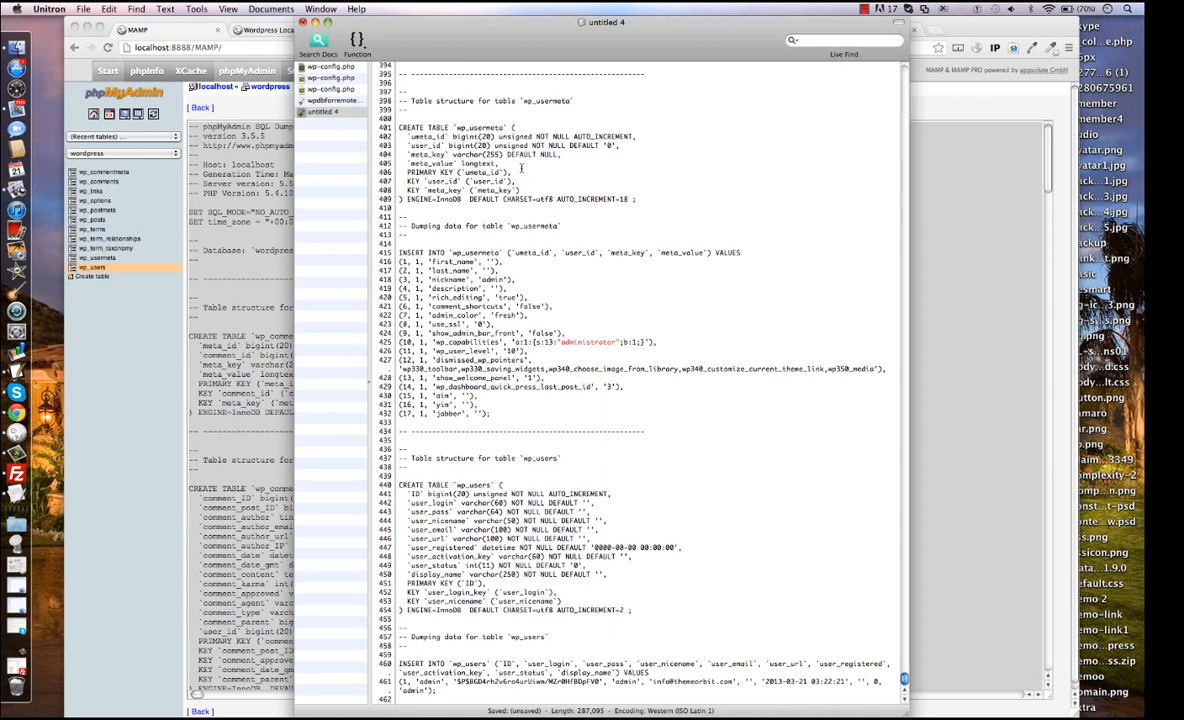
key(super+s)
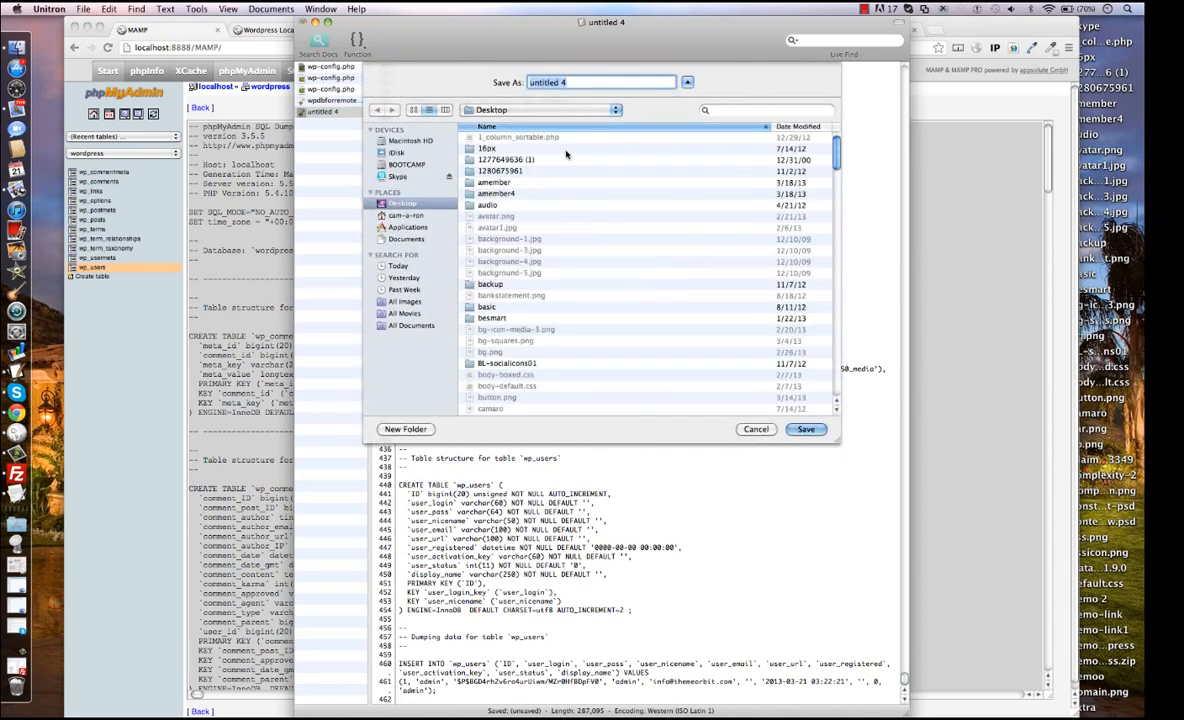
key(BackSpace)
text(wpdbforremote.sql)
click(756, 429)
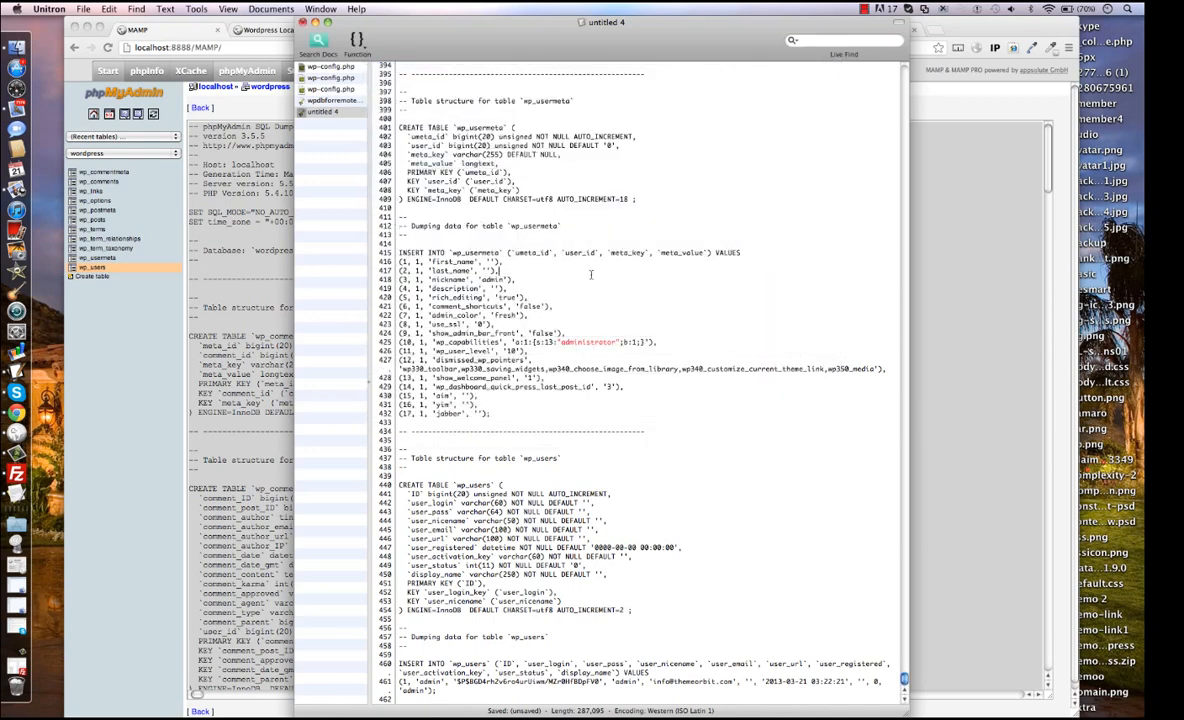
key(super+f)
key(BackSpace)
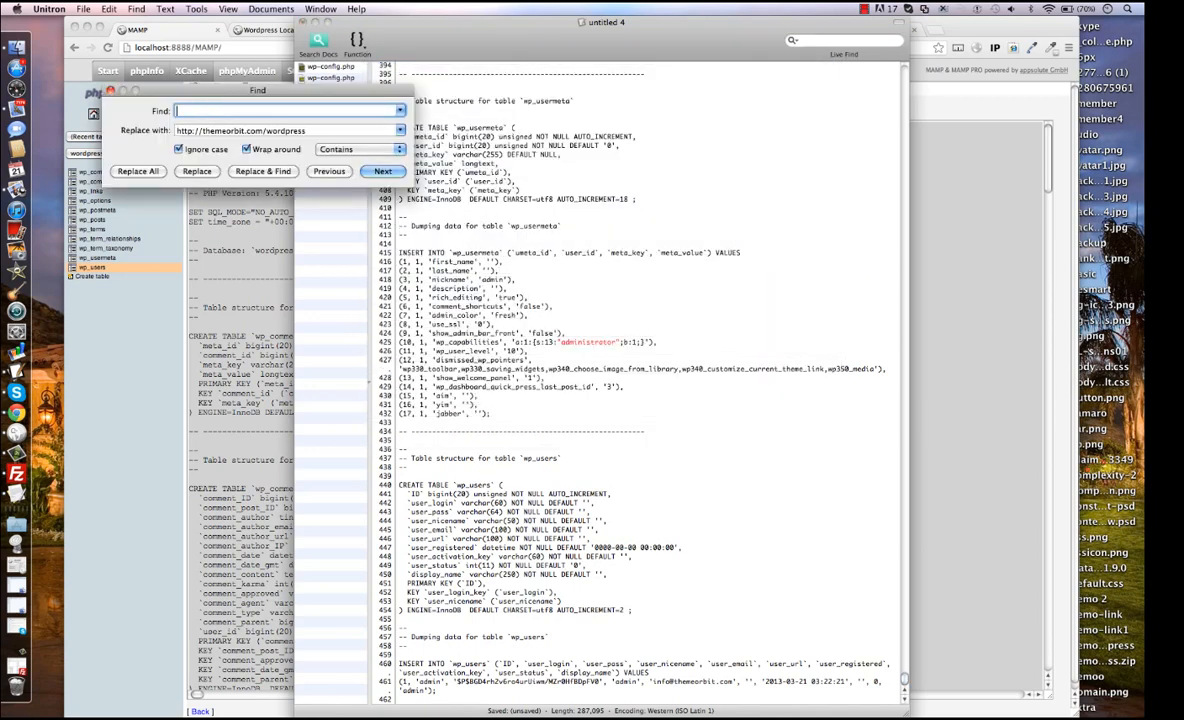
text(htt)
text(p://localhost:8888/wordpress)
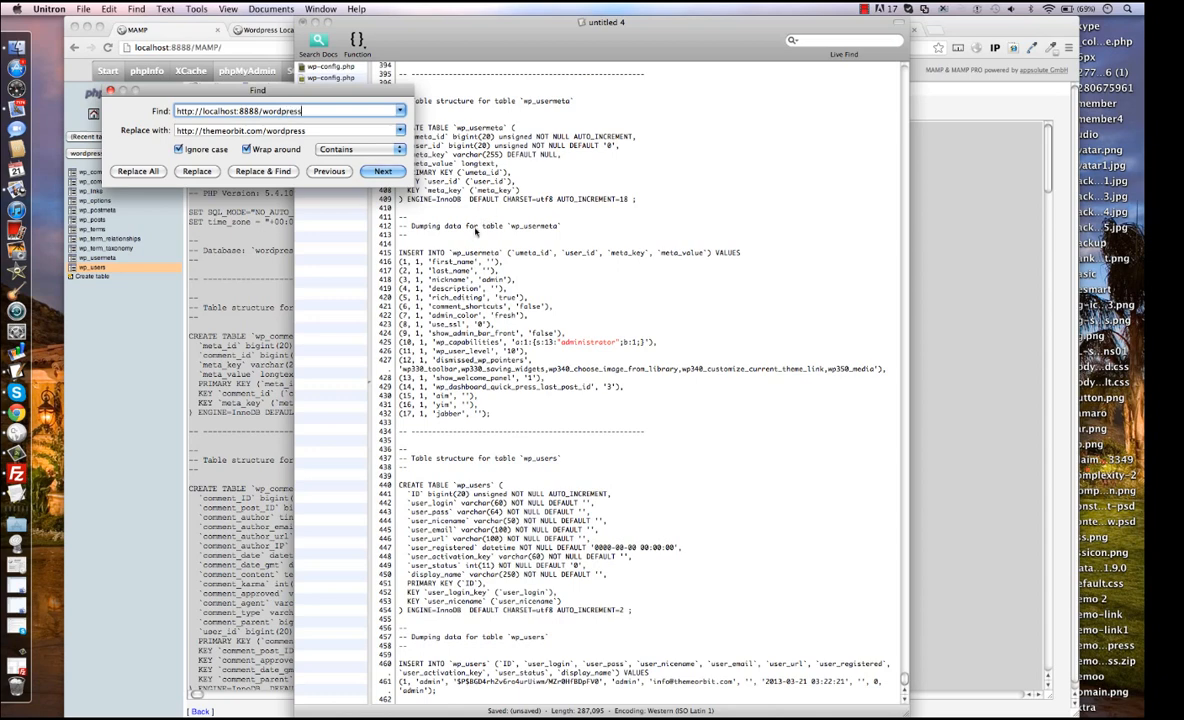
click(386, 171)
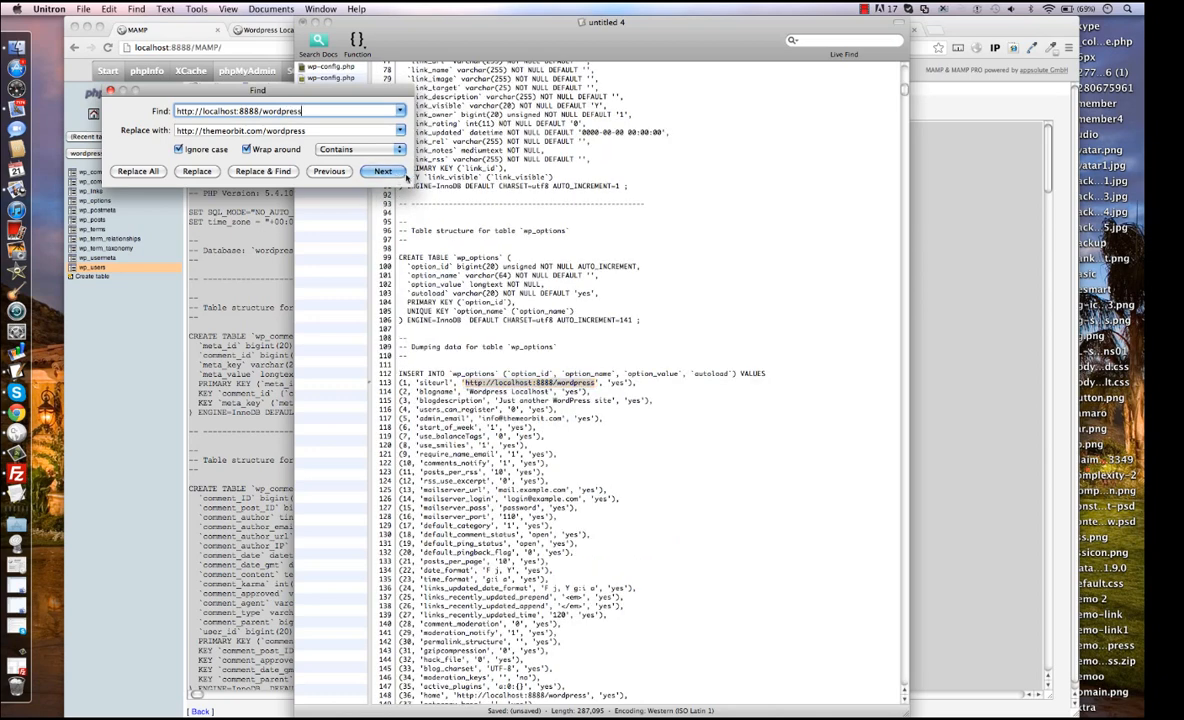
click(382, 172)
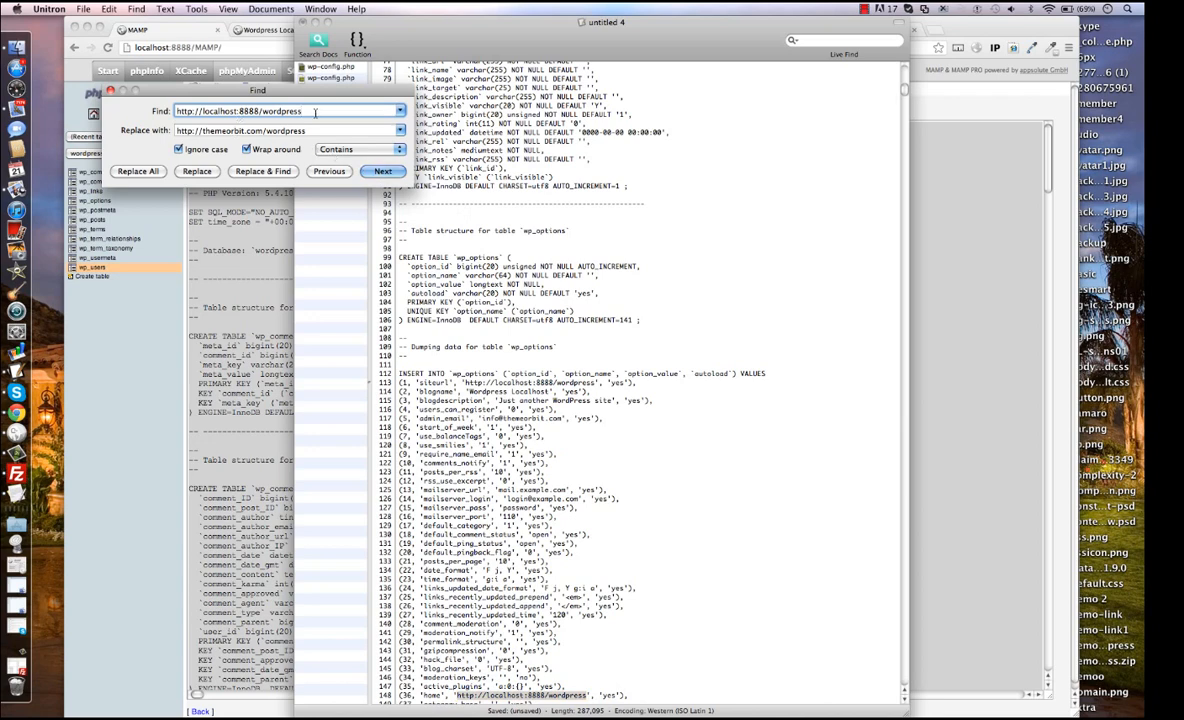
drag(292, 110, 152, 109)
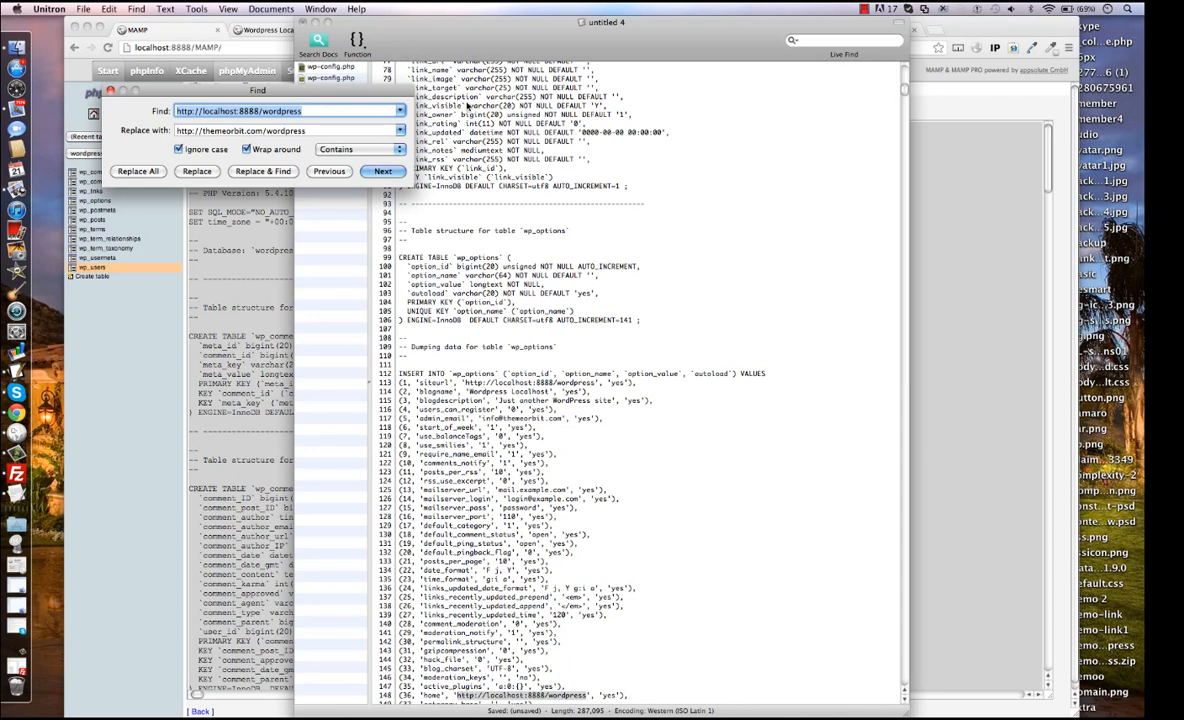
key(Tab)
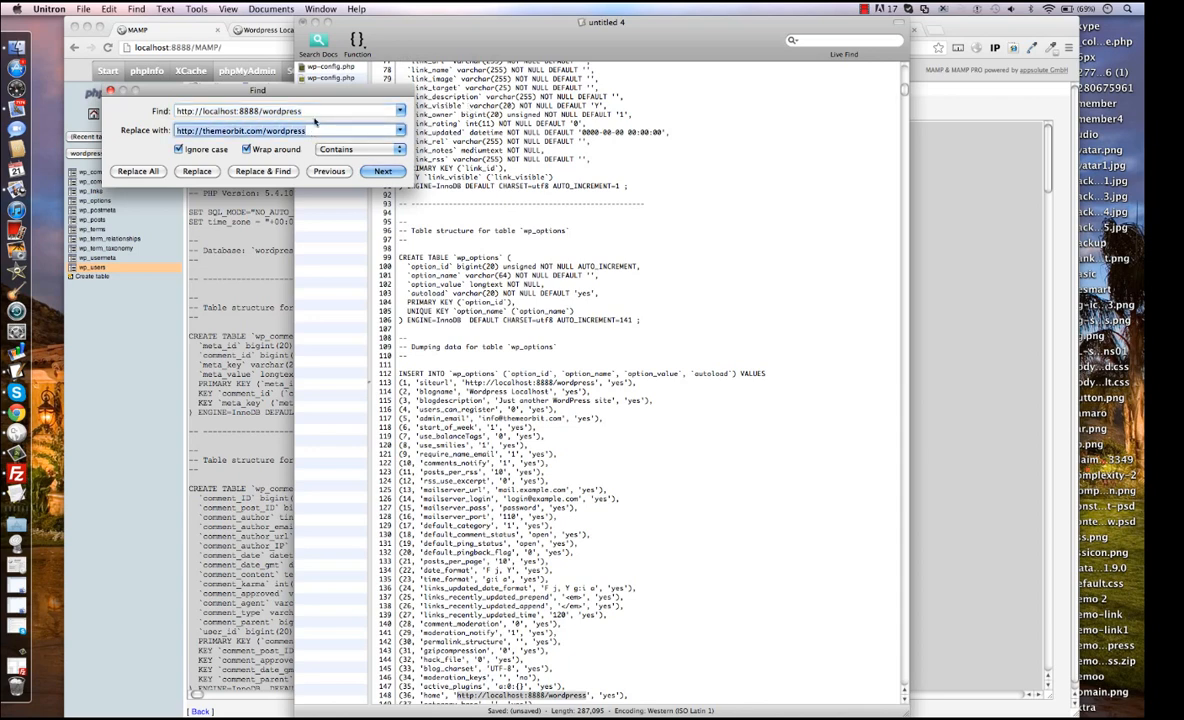
click(139, 172)
click(326, 130)
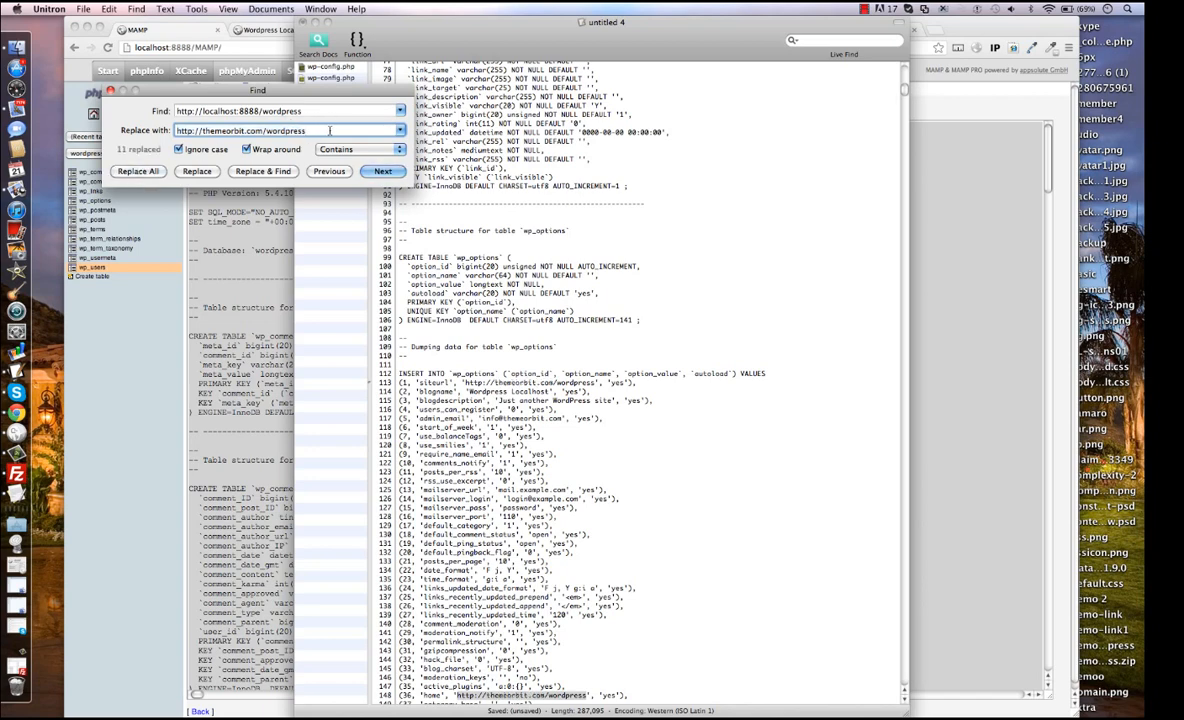
click(320, 111)
text(/)
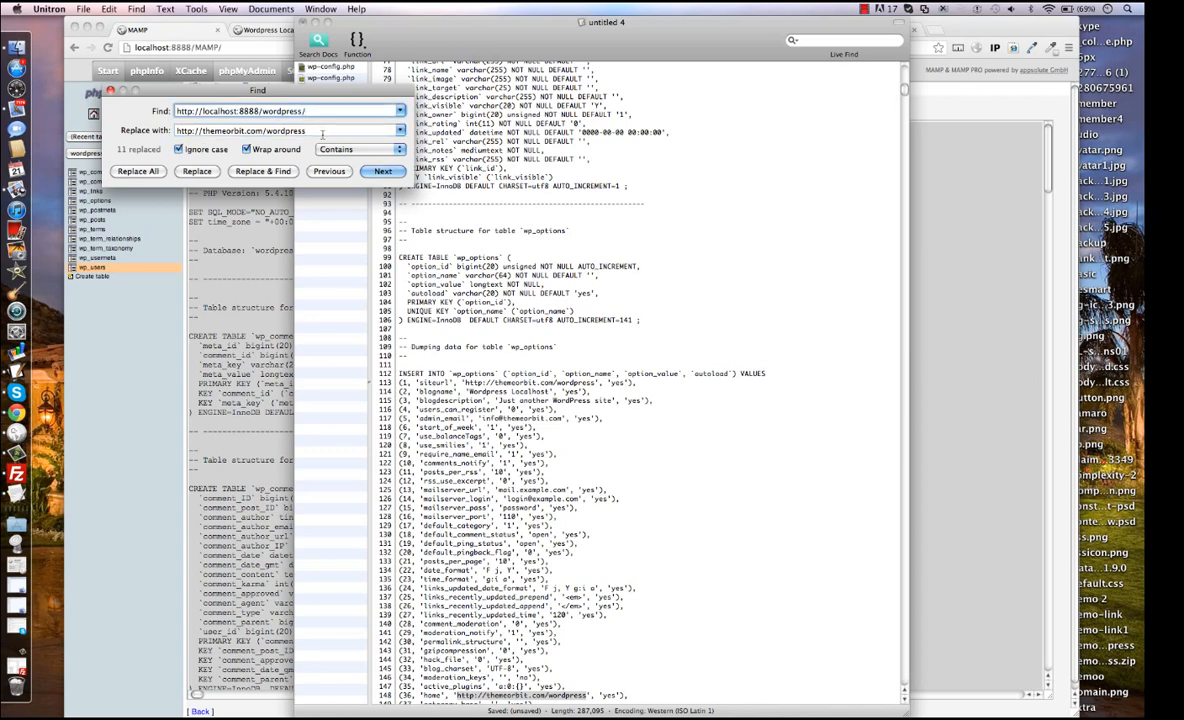
key(Tab)
key(Right)
text(/)
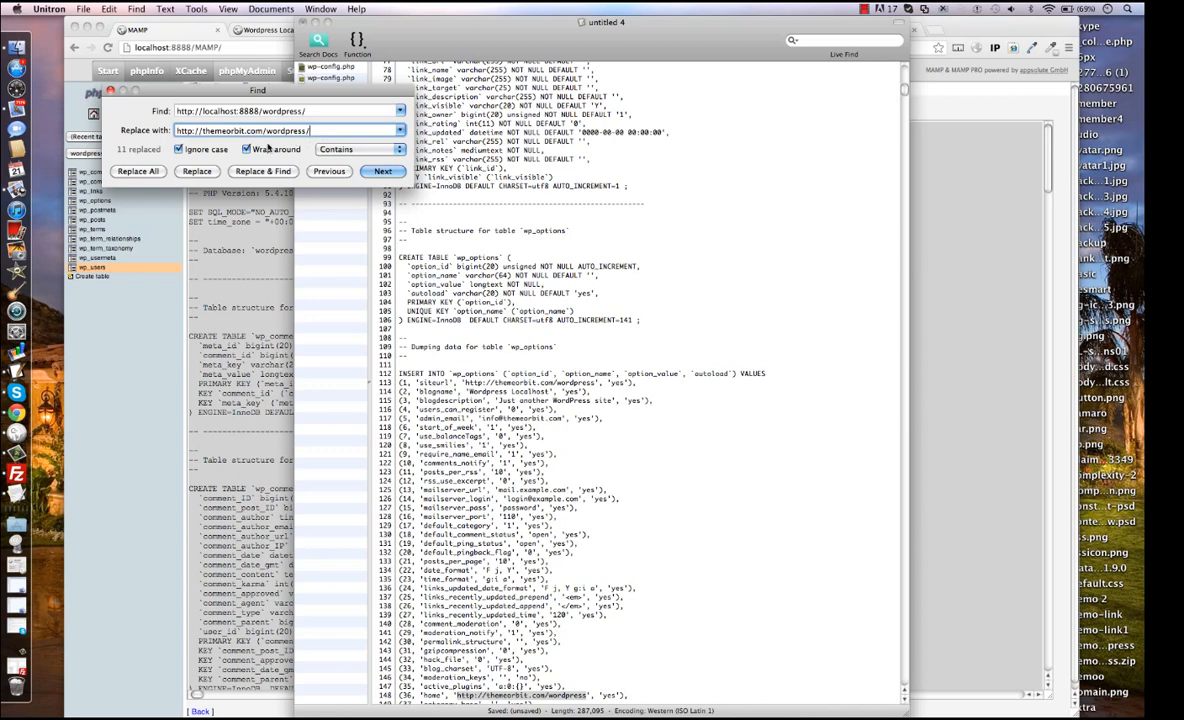
click(156, 171)
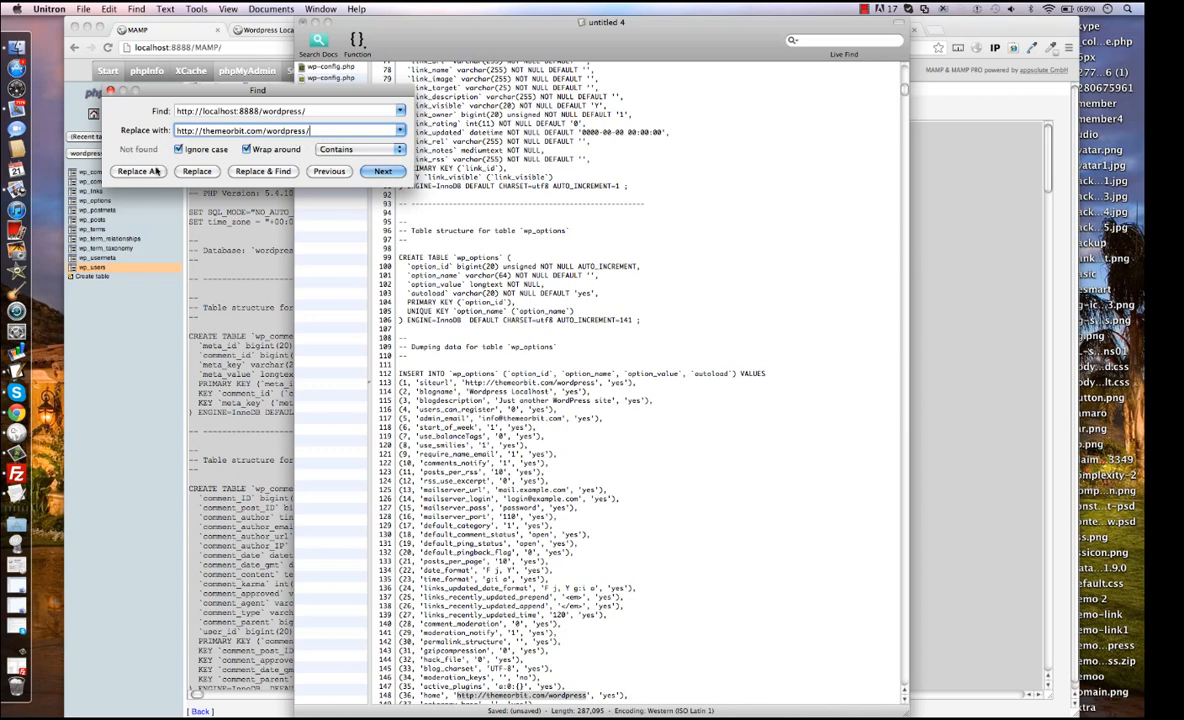
click(302, 111)
key(BackSpace)
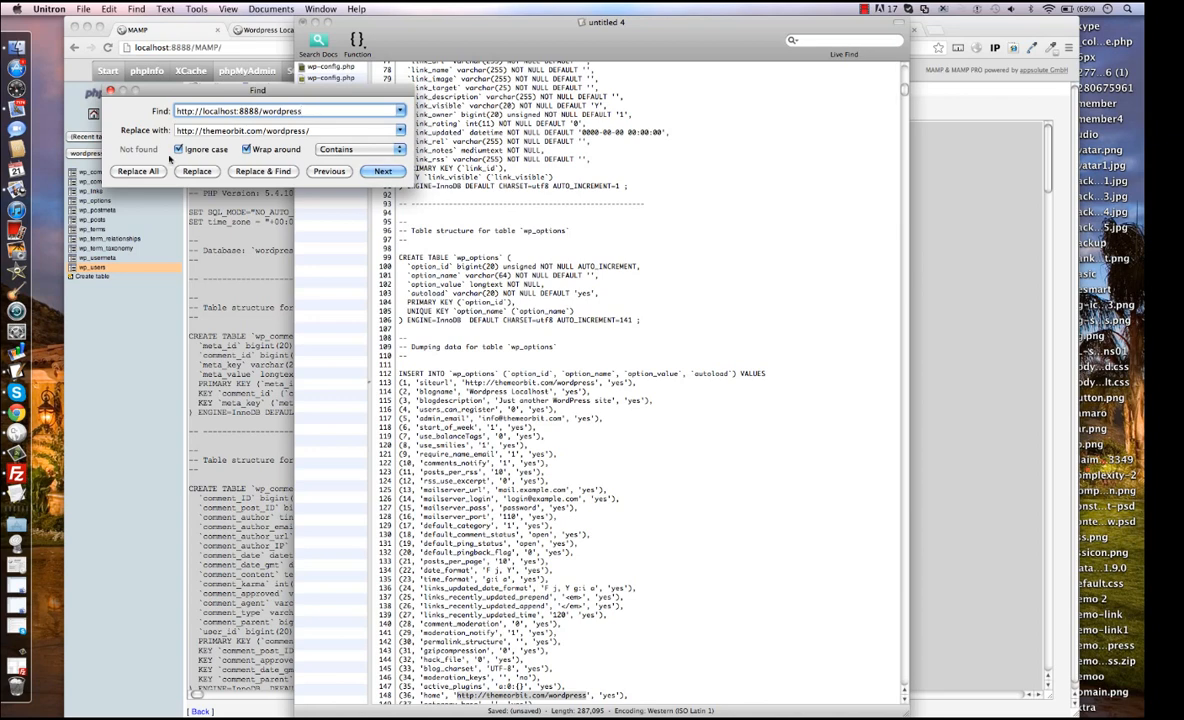
click(111, 91)
click(400, 193)
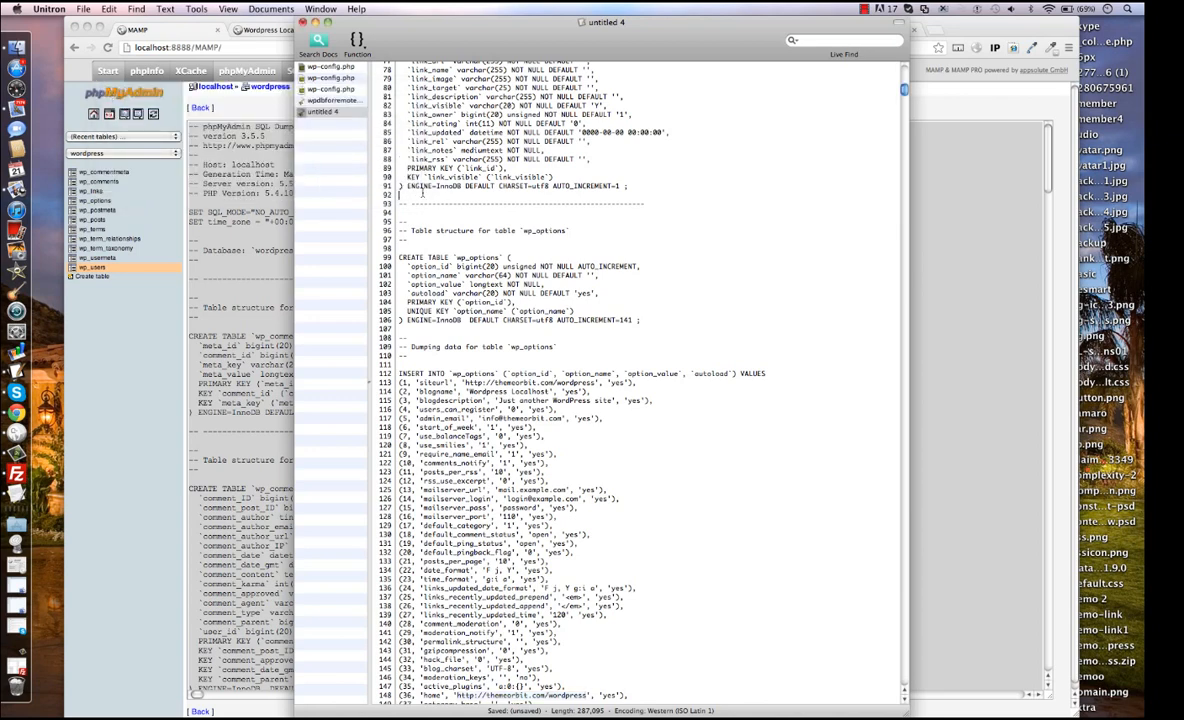
Save the edited dump to the Desktop as wpdbforremote.sql, replacing the existing file and reloading the document, and minimize the editor.
key(super+s)
text(w)
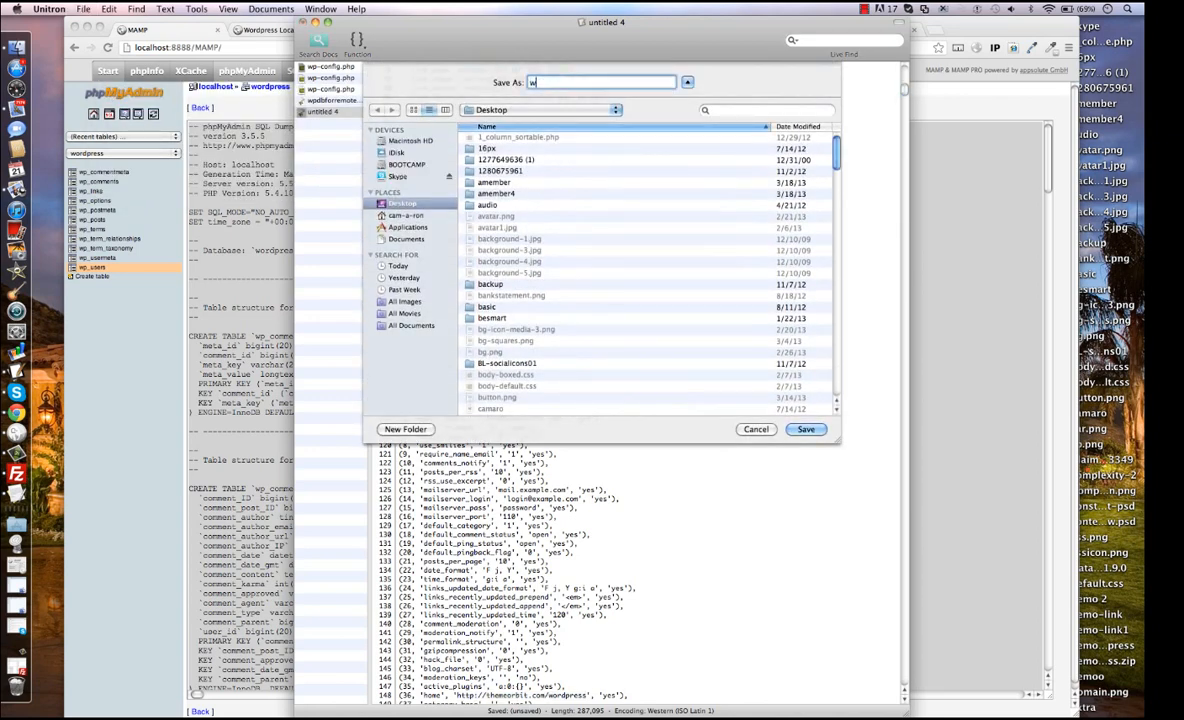
text(pdbforremote.sql)
click(812, 431)
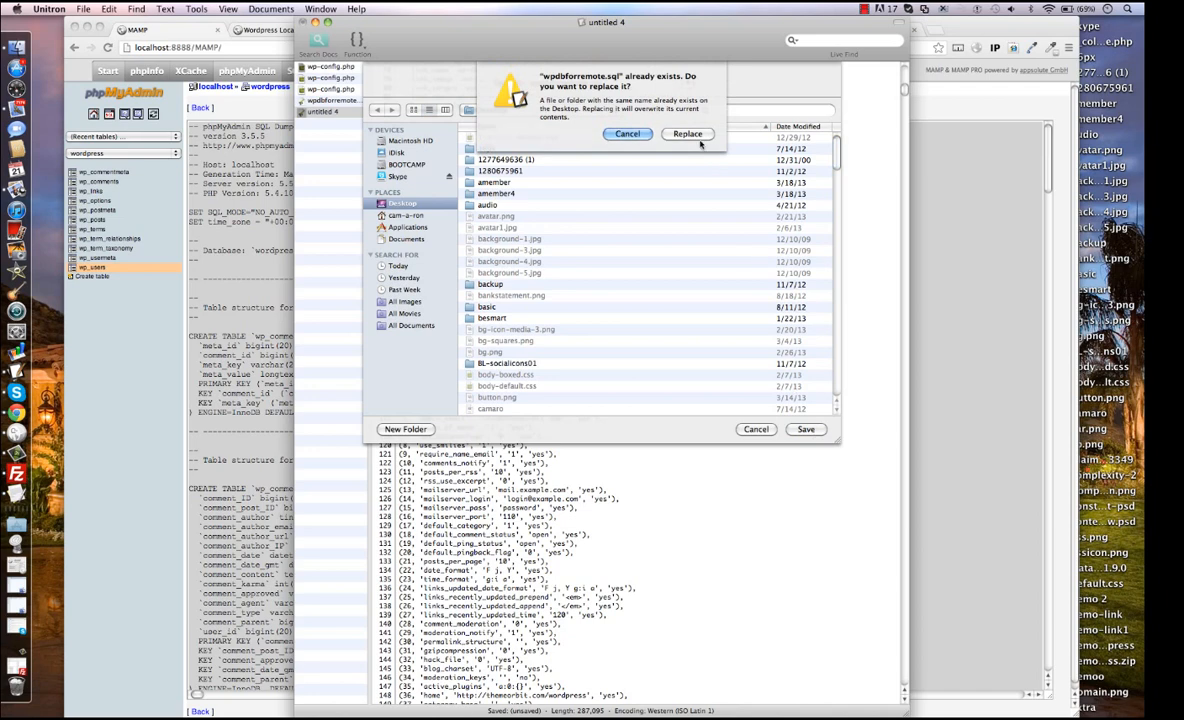
click(687, 134)
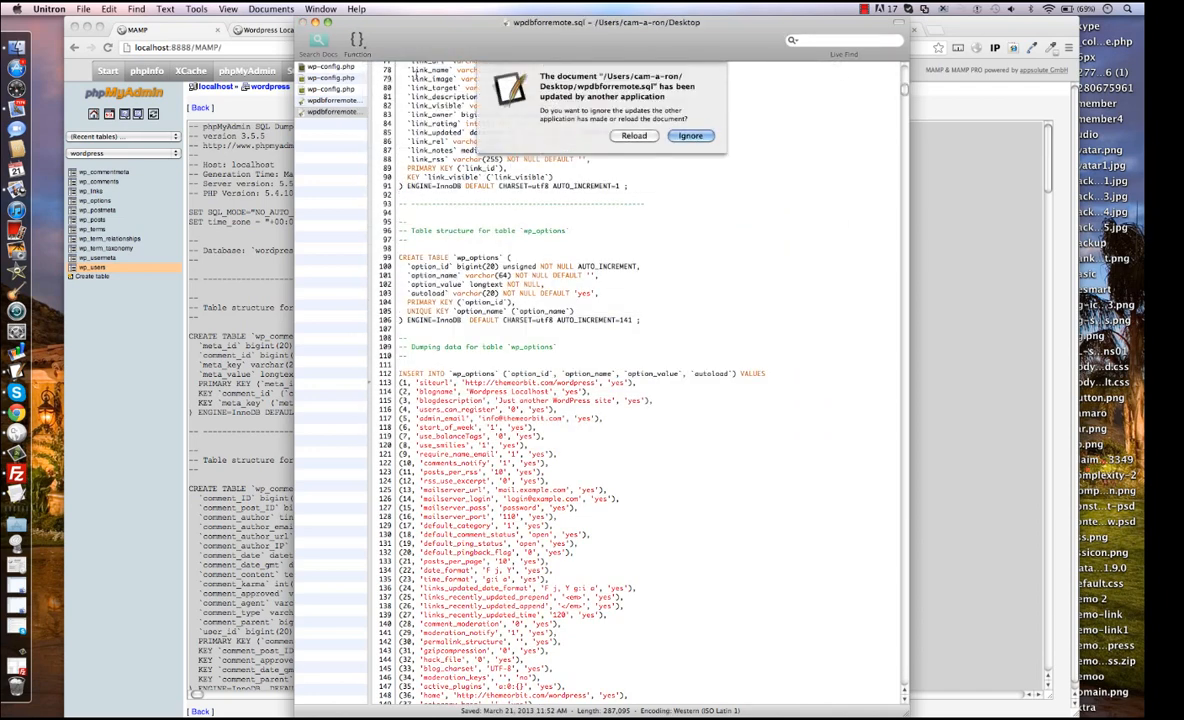
click(632, 135)
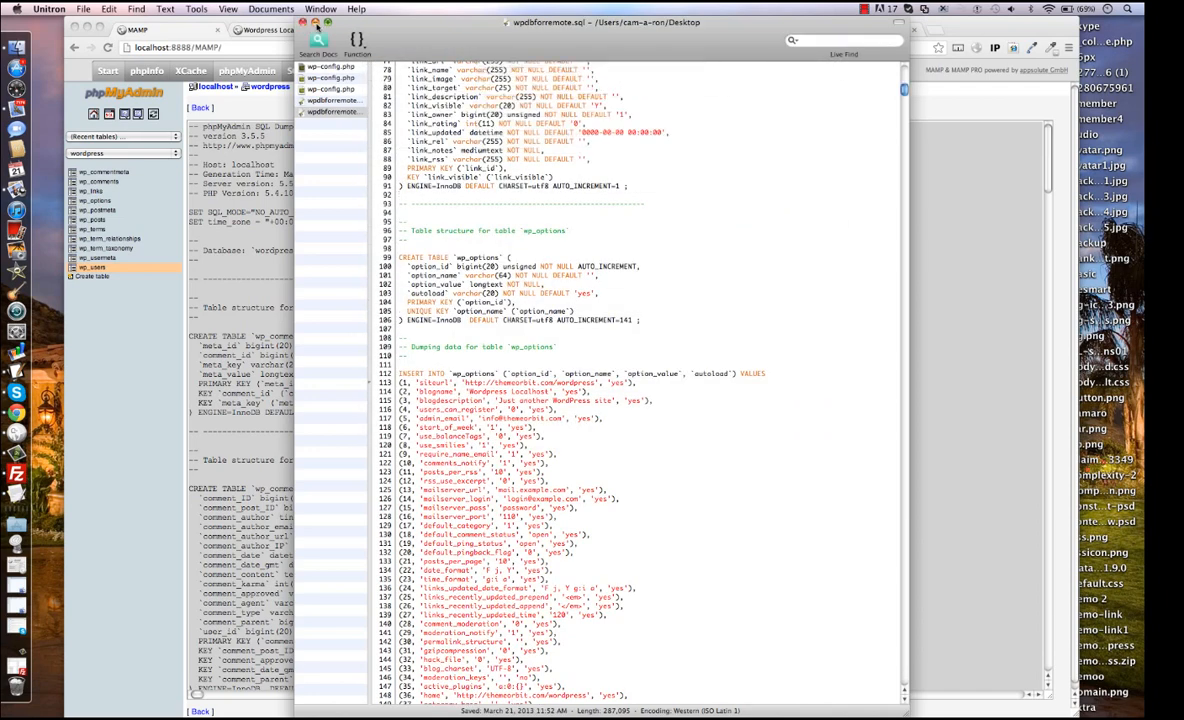
click(315, 22)
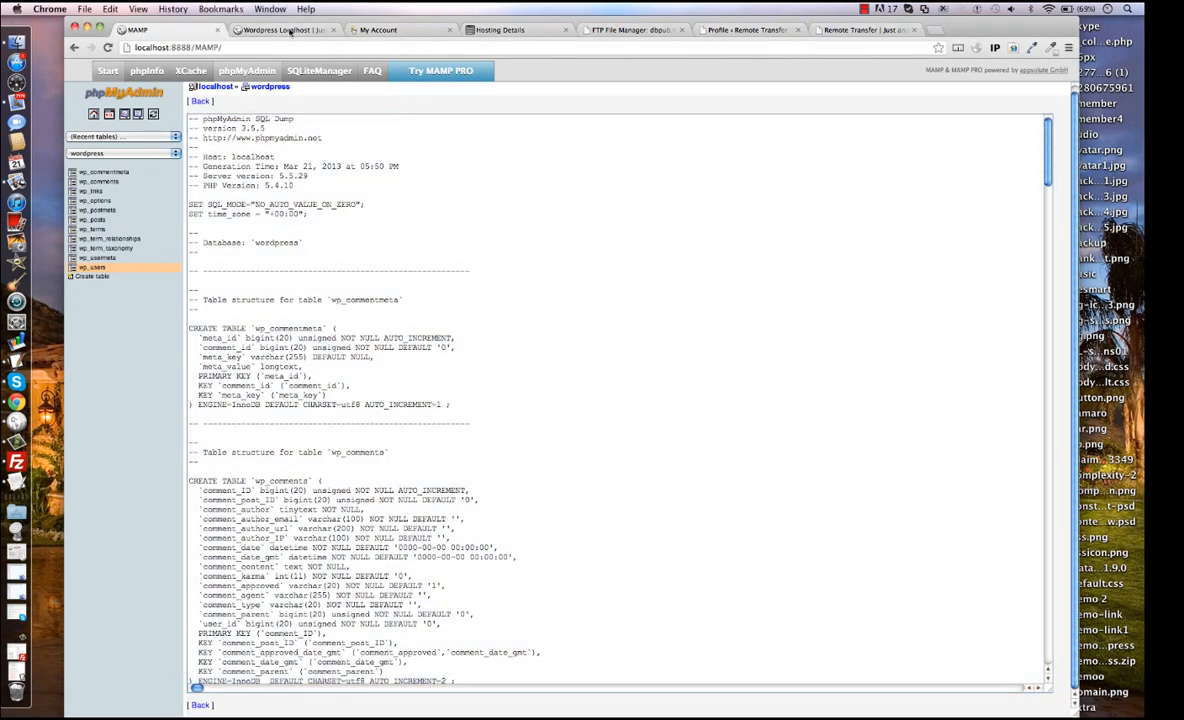
From the GoDaddy hosting details in the browser, open phpMyAdmin for the wpdbforremote MySQL database.
click(288, 30)
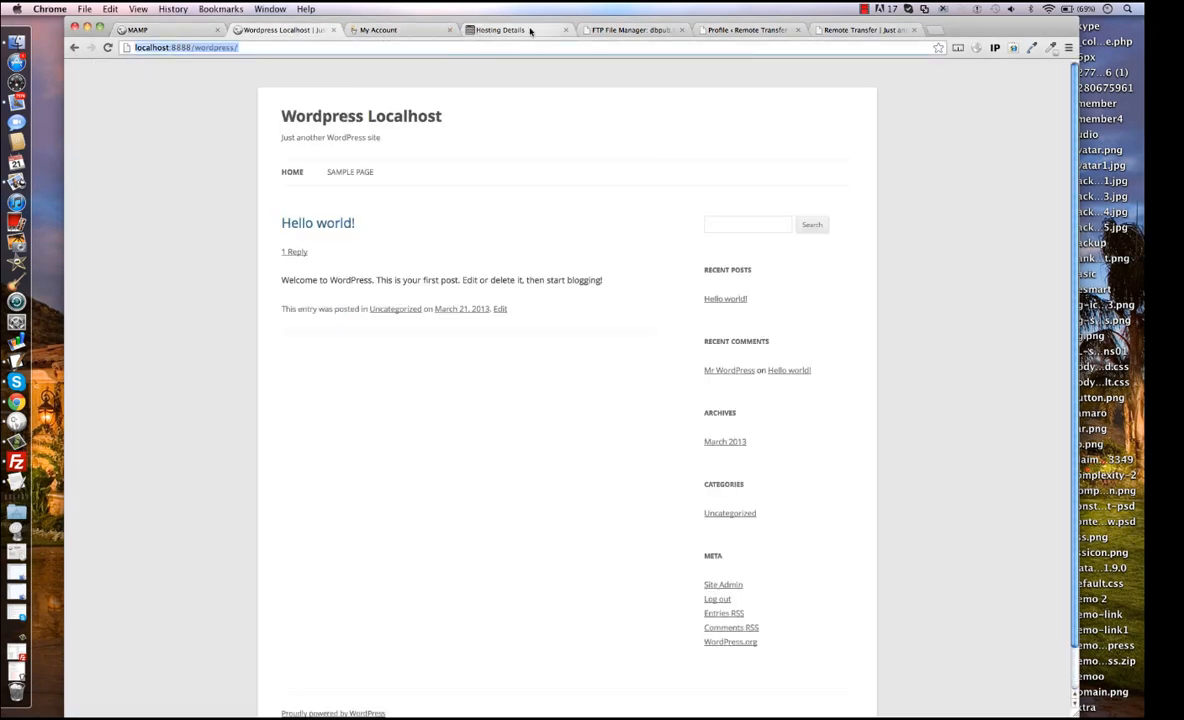
click(612, 29)
click(740, 29)
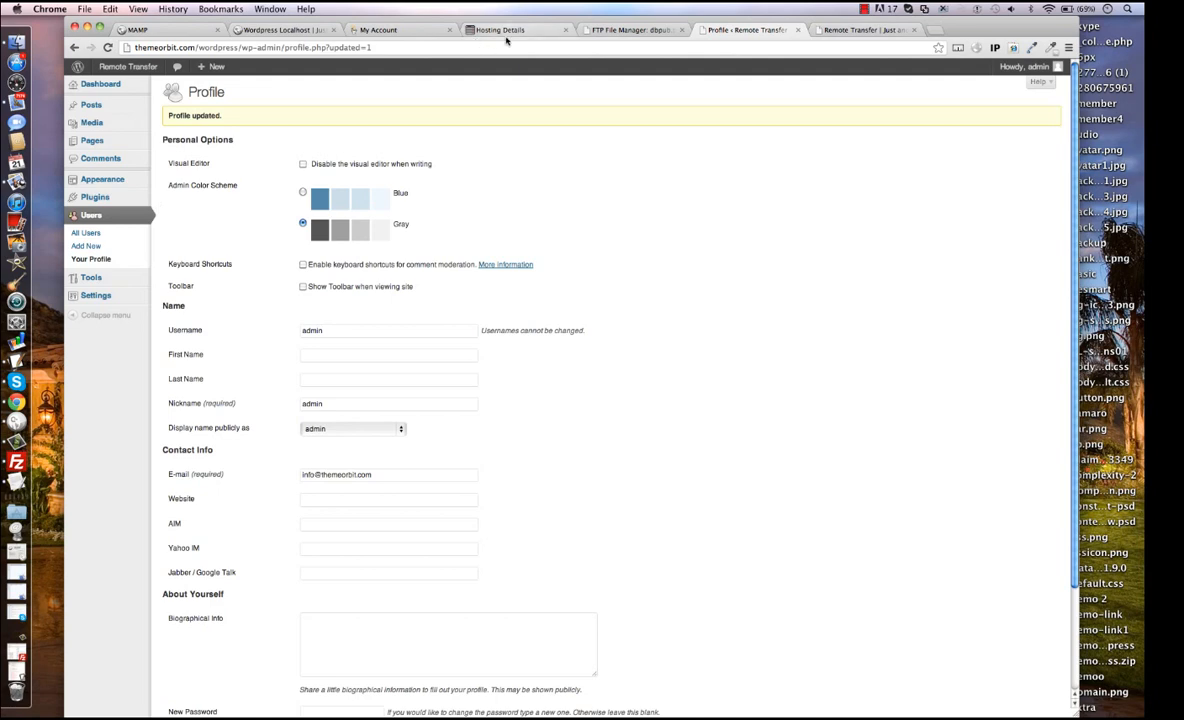
click(469, 33)
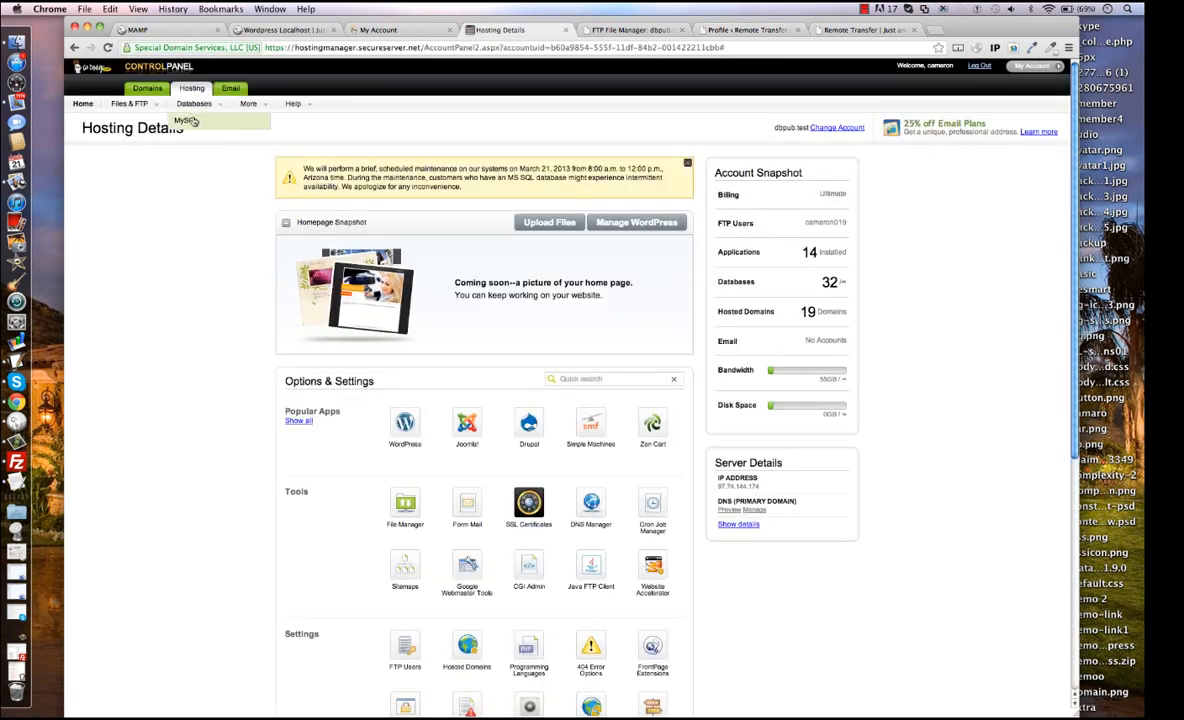
click(193, 108)
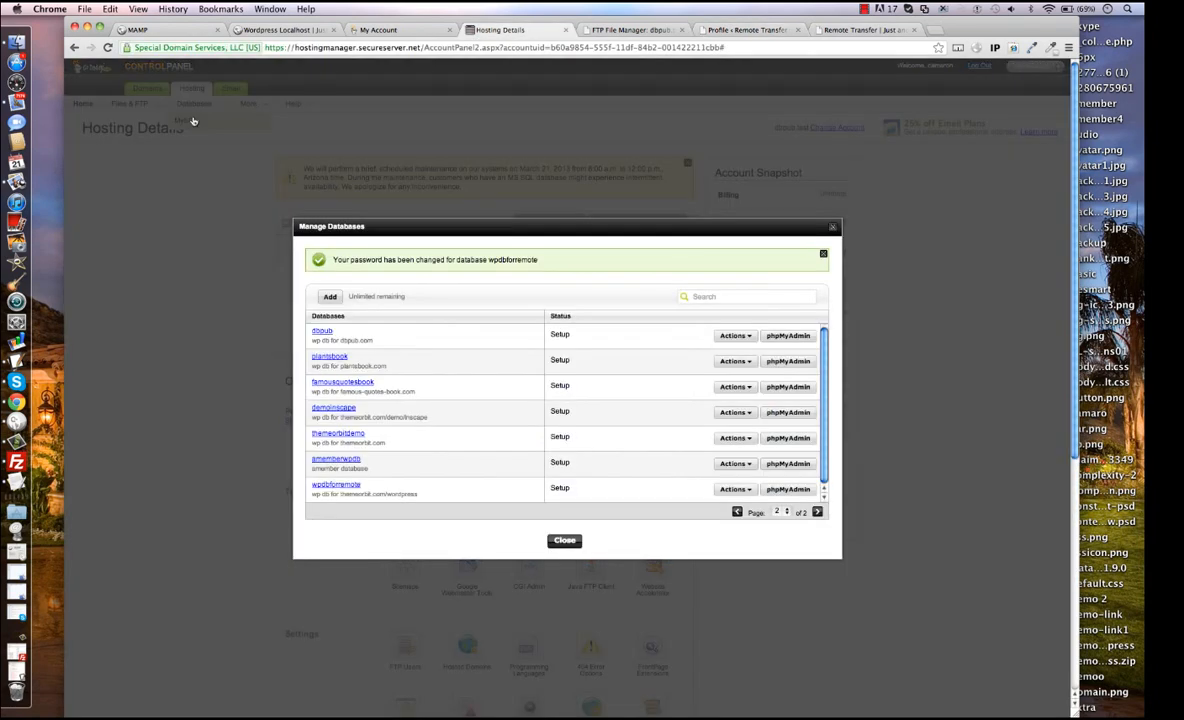
click(788, 489)
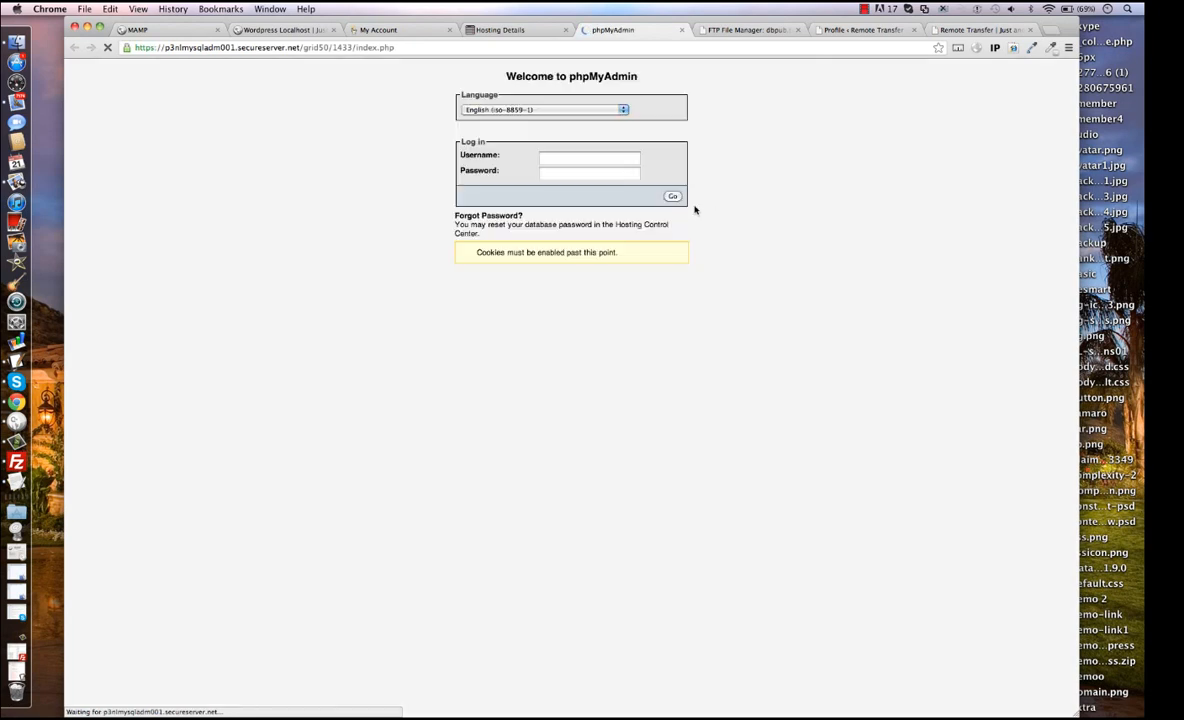
Log in to the remote phpMyAdmin with the username wpdbforremote and the database password.
click(563, 182)
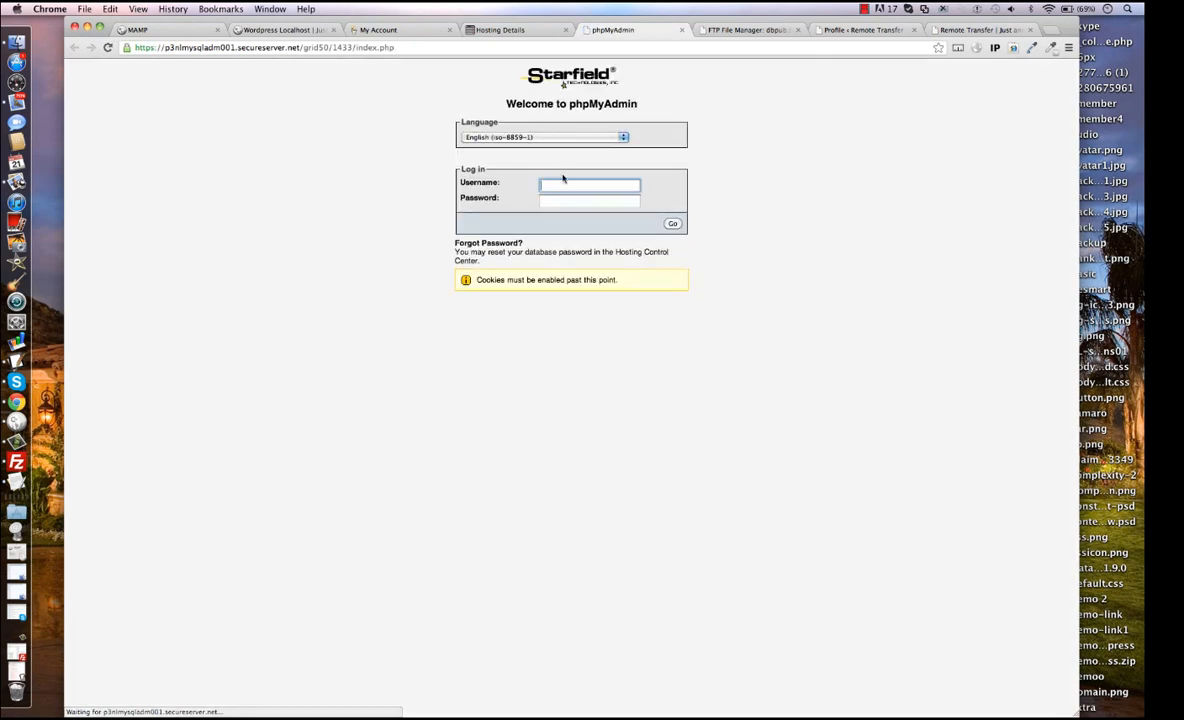
text(wpdbforremote)
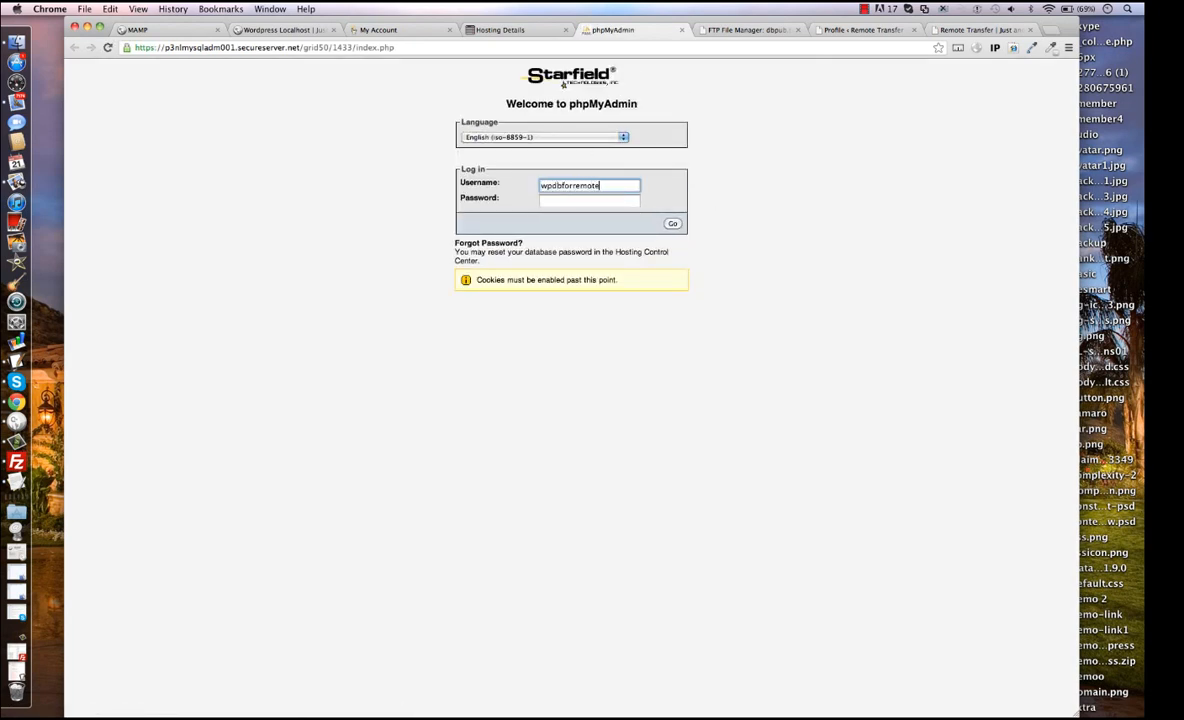
key(Tab)
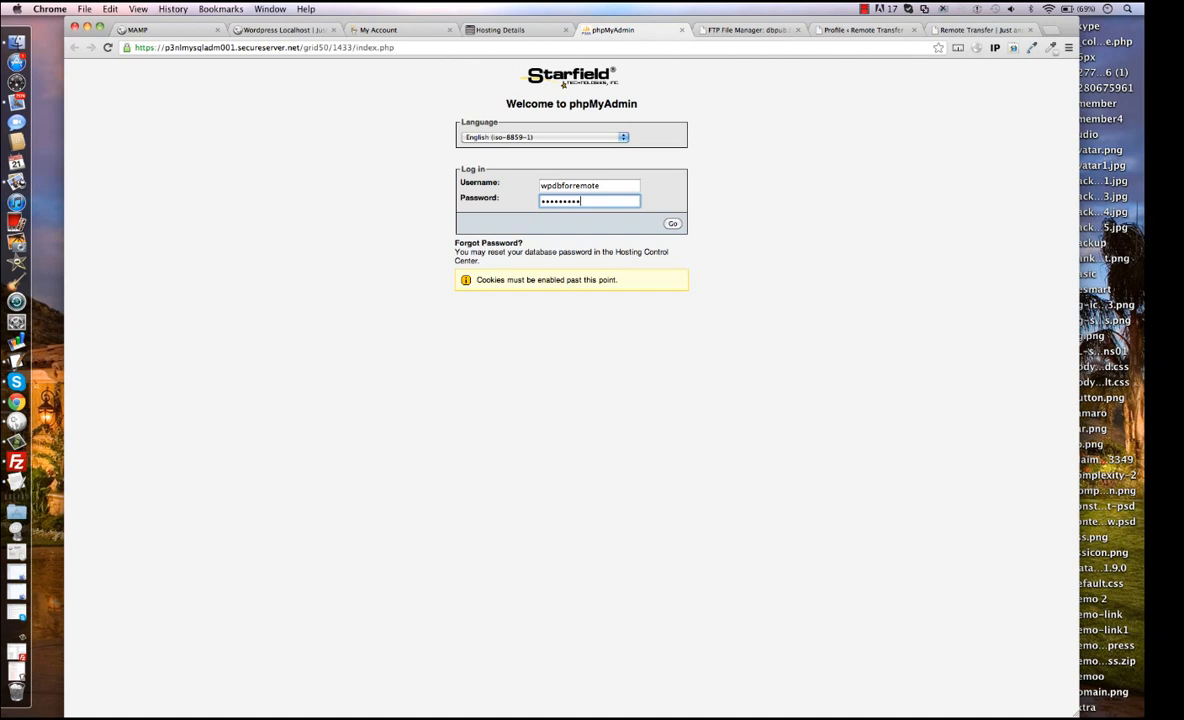
key(Return)
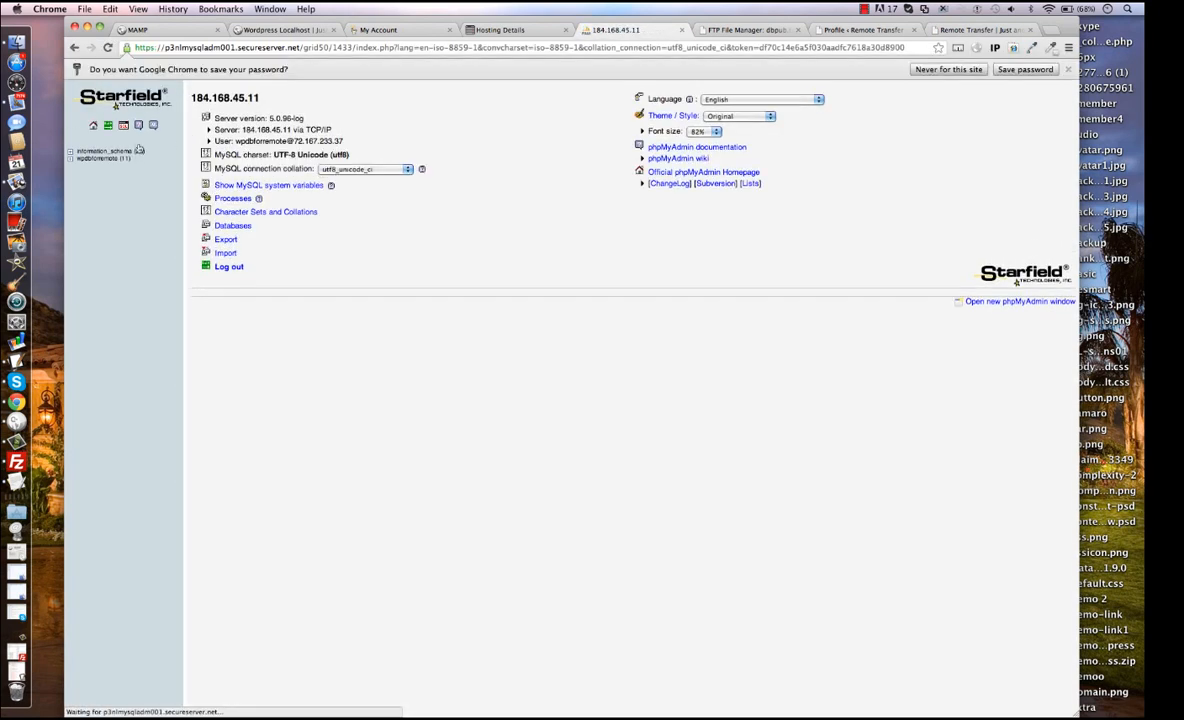
Open the import page of the wpdbforremote database and choose wpdbforremote.sql from the Desktop as the file to import.
click(113, 159)
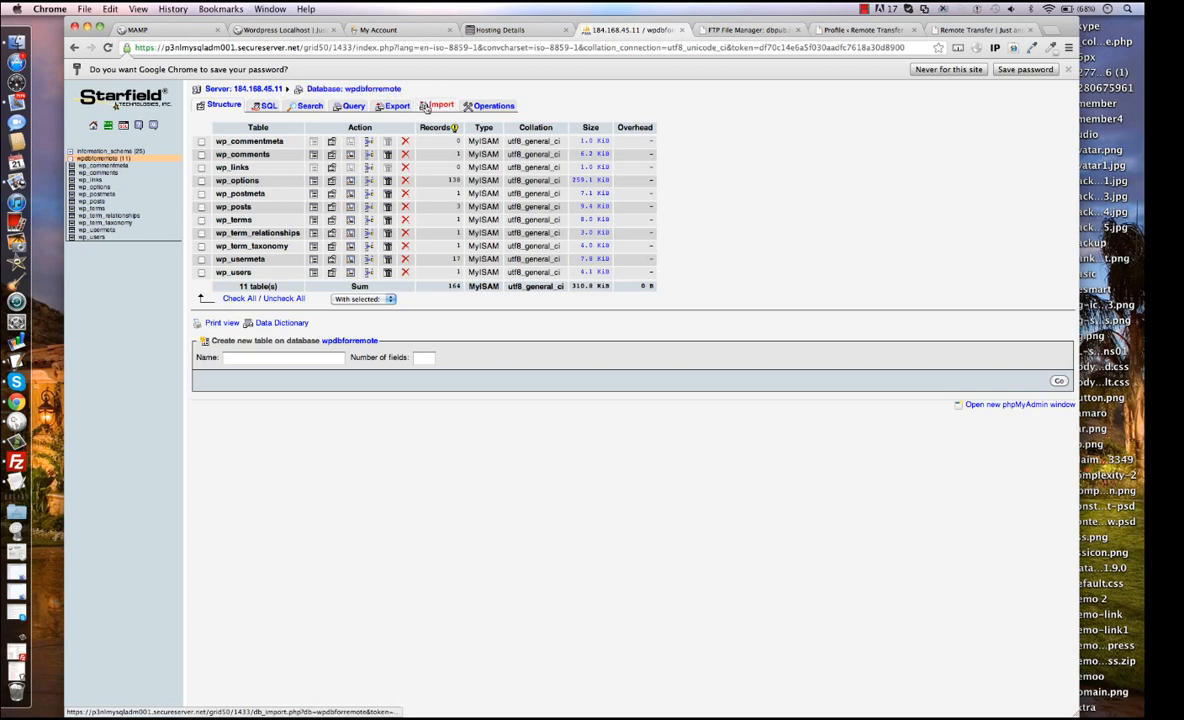
click(426, 106)
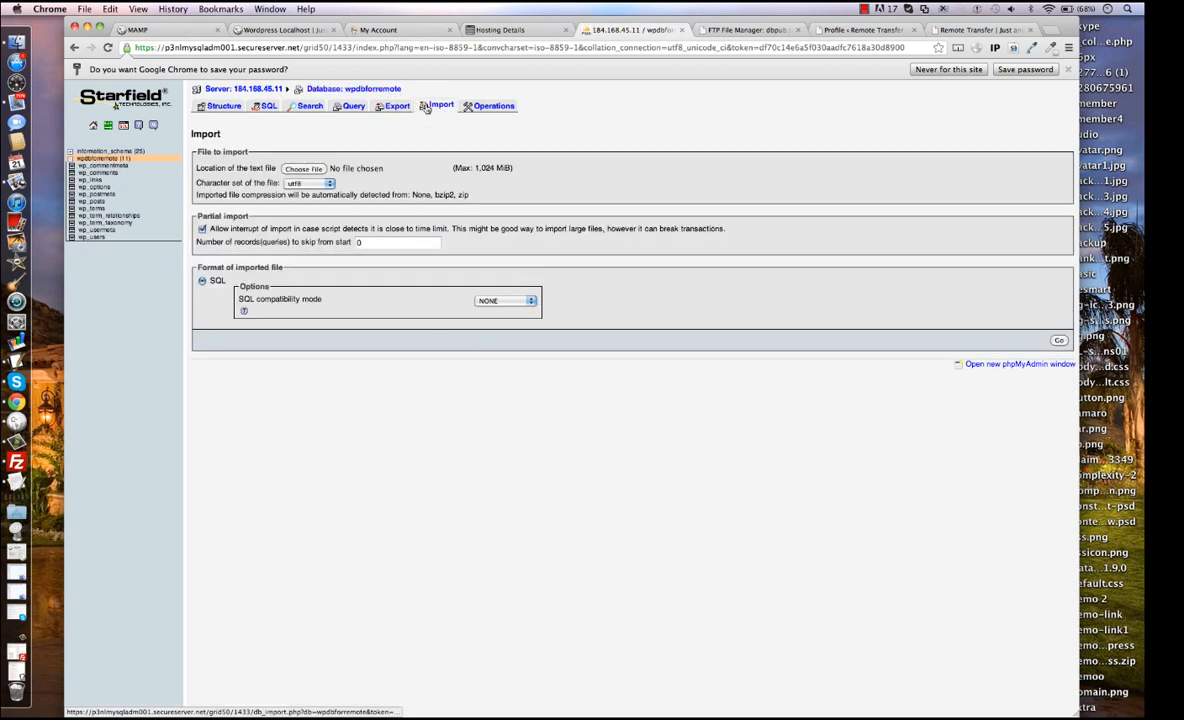
click(302, 168)
scroll(585, 130, down, 20)
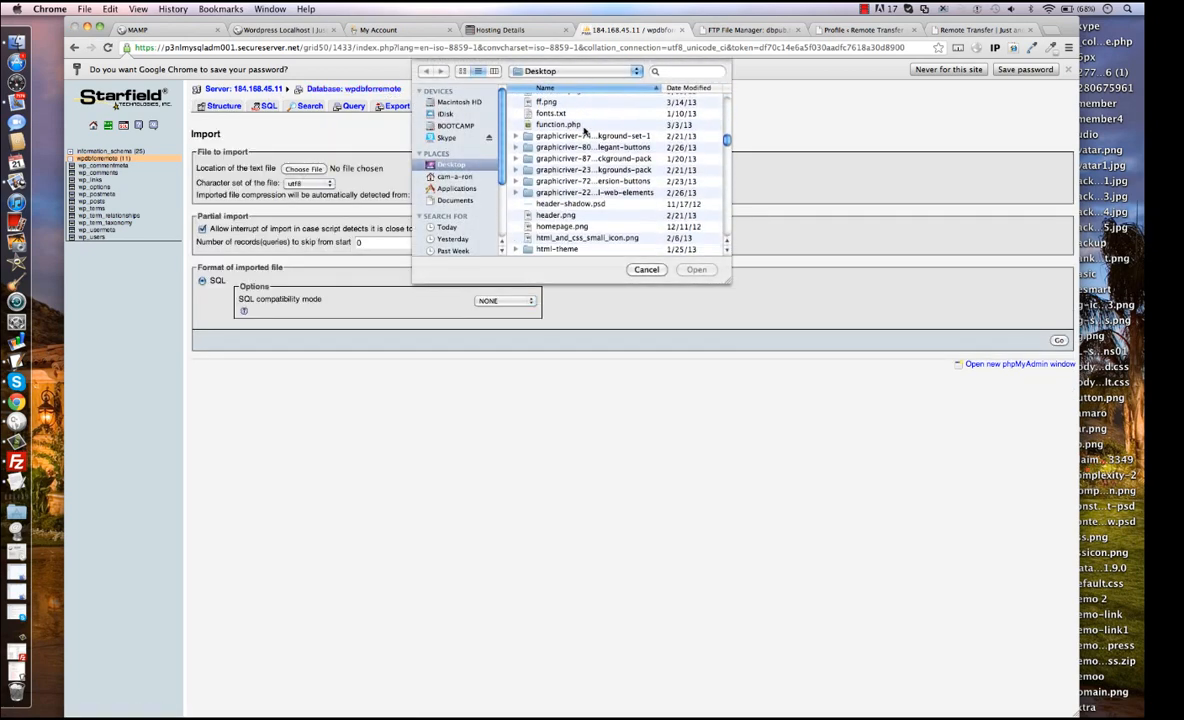
scroll(585, 130, down, 5)
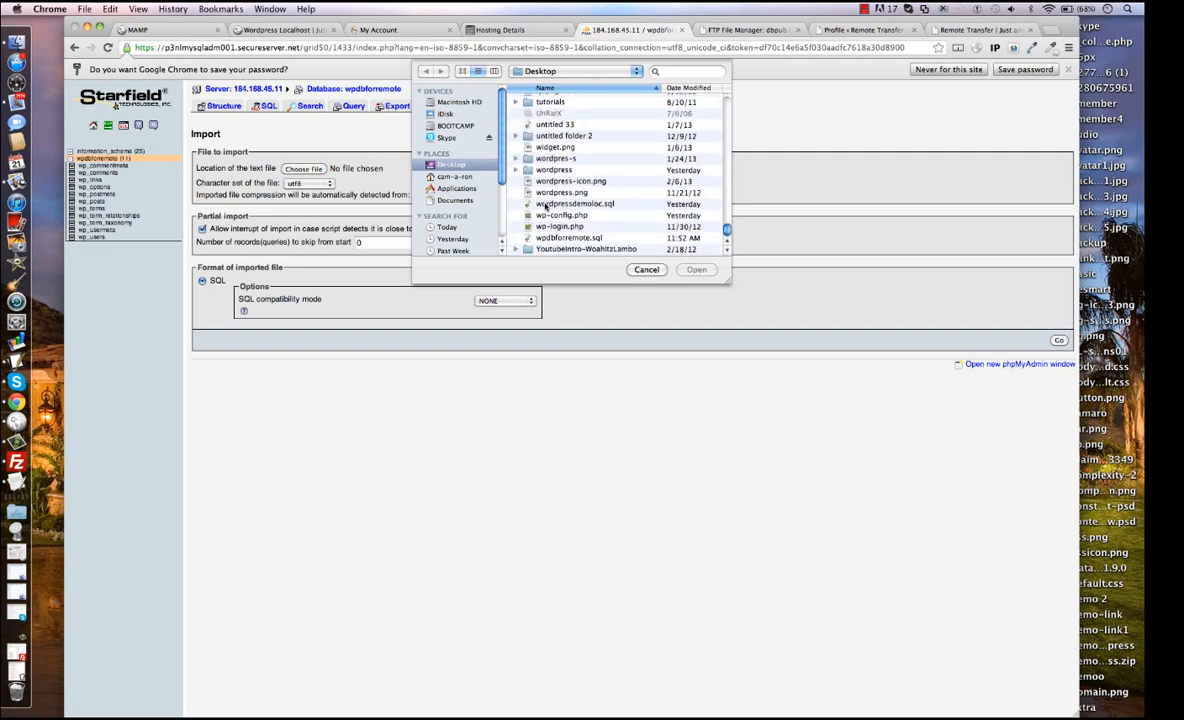
double_click(560, 238)
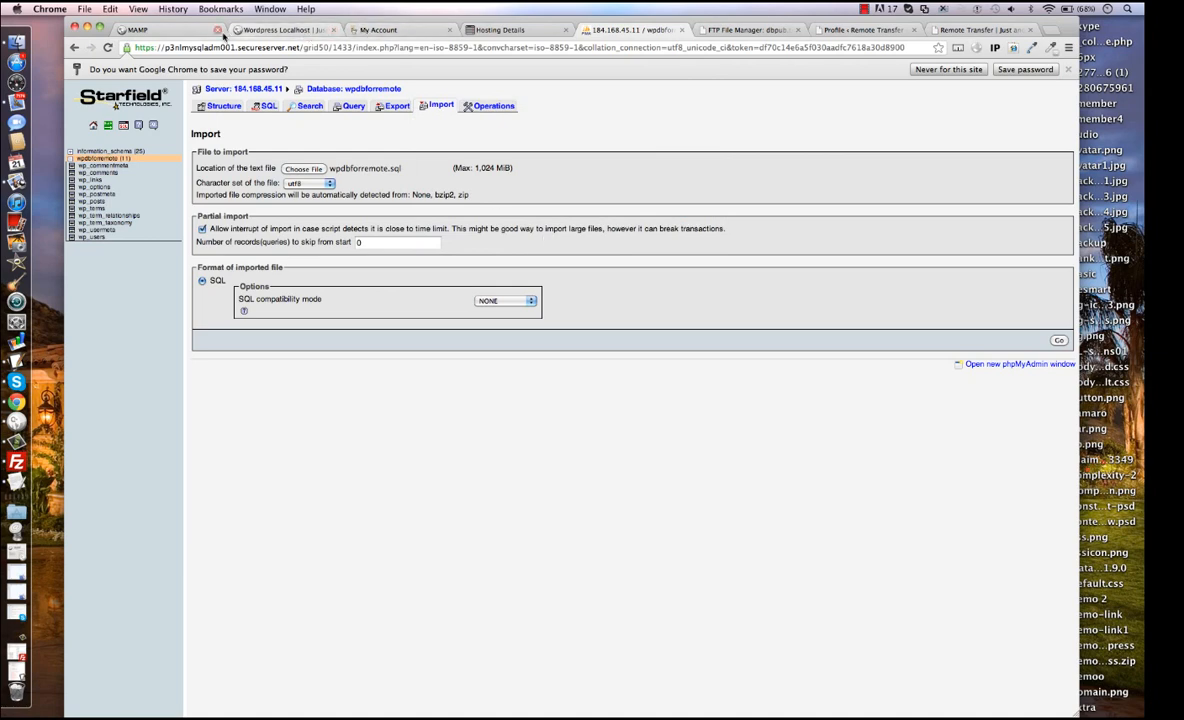
Check the table structure of the local wordpress database in MAMP and return to the remote import page.
click(186, 32)
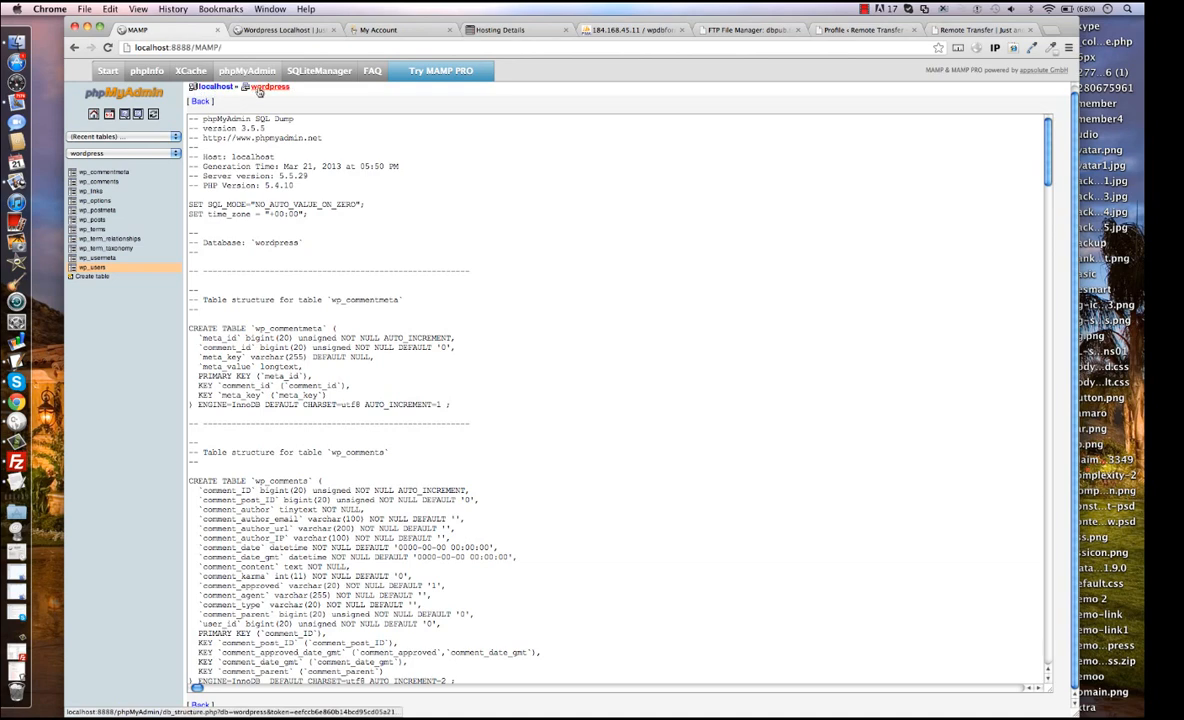
click(258, 88)
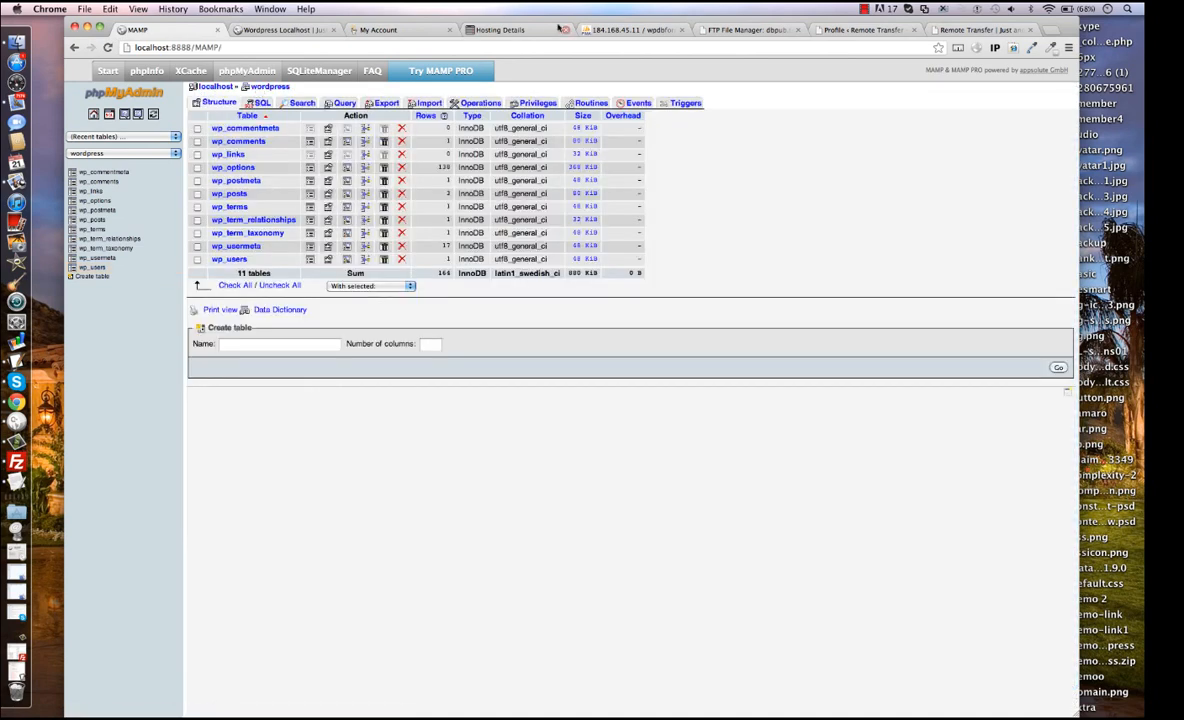
click(605, 31)
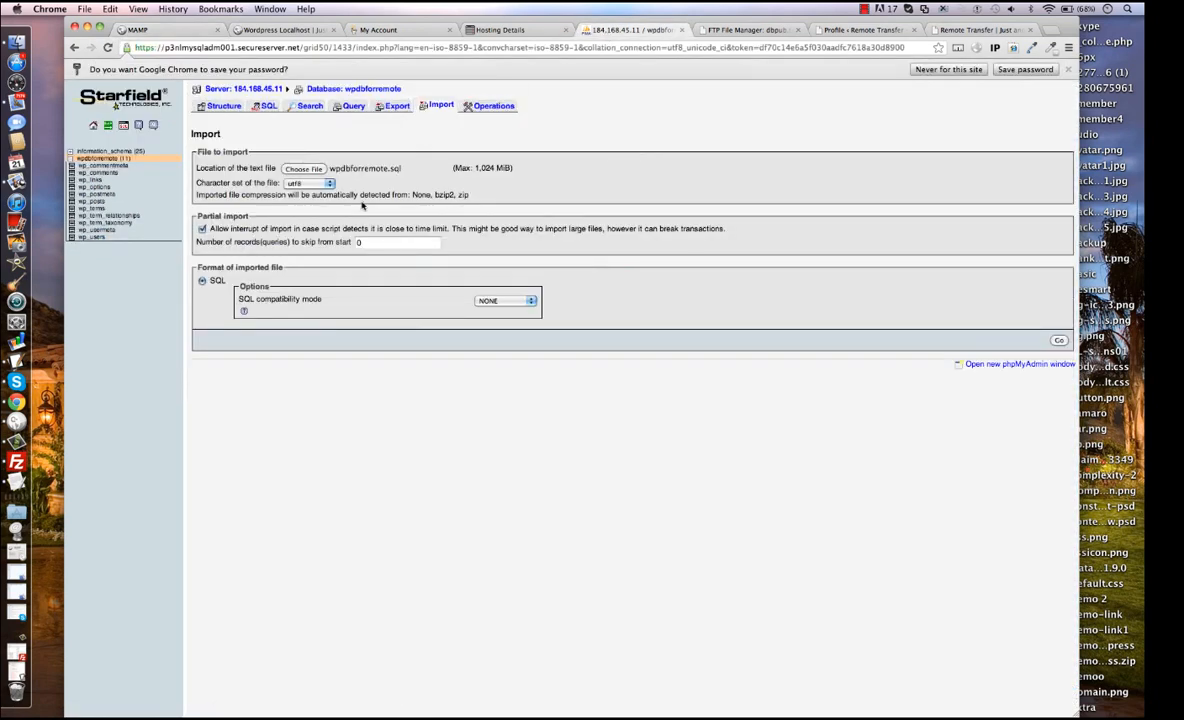
Try to import wpdbforremote.sql into the remote database and return to the table list of wpdbforremote.
click(1060, 342)
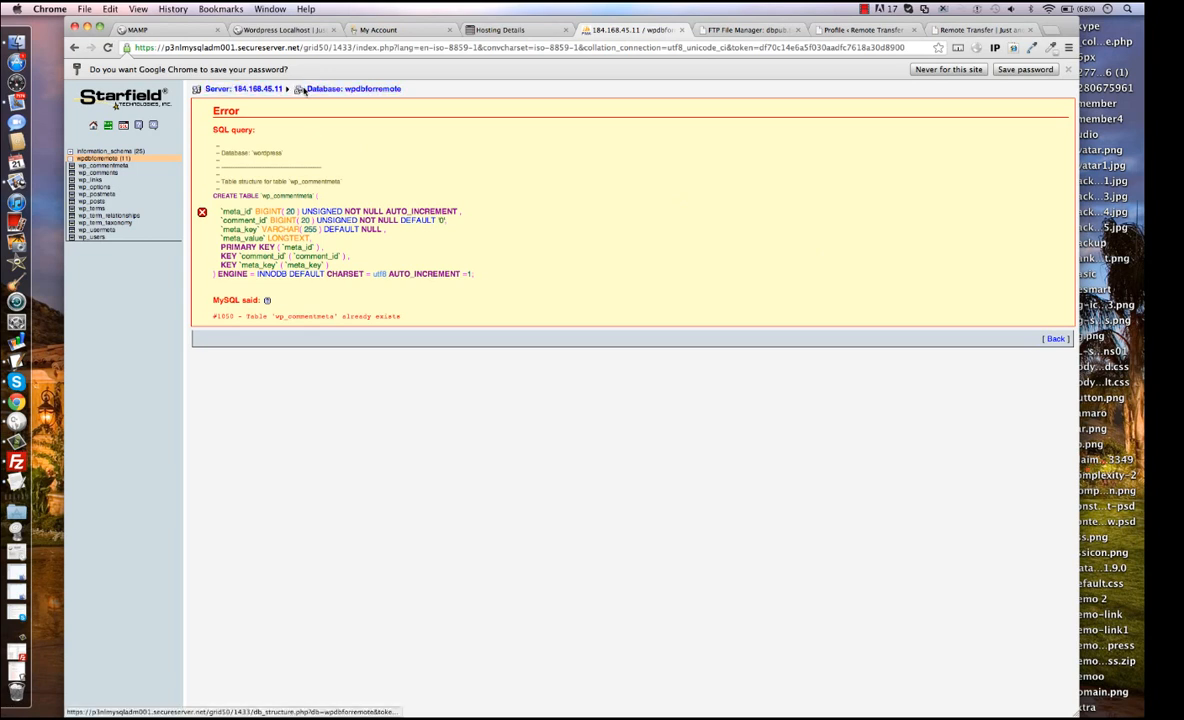
click(312, 90)
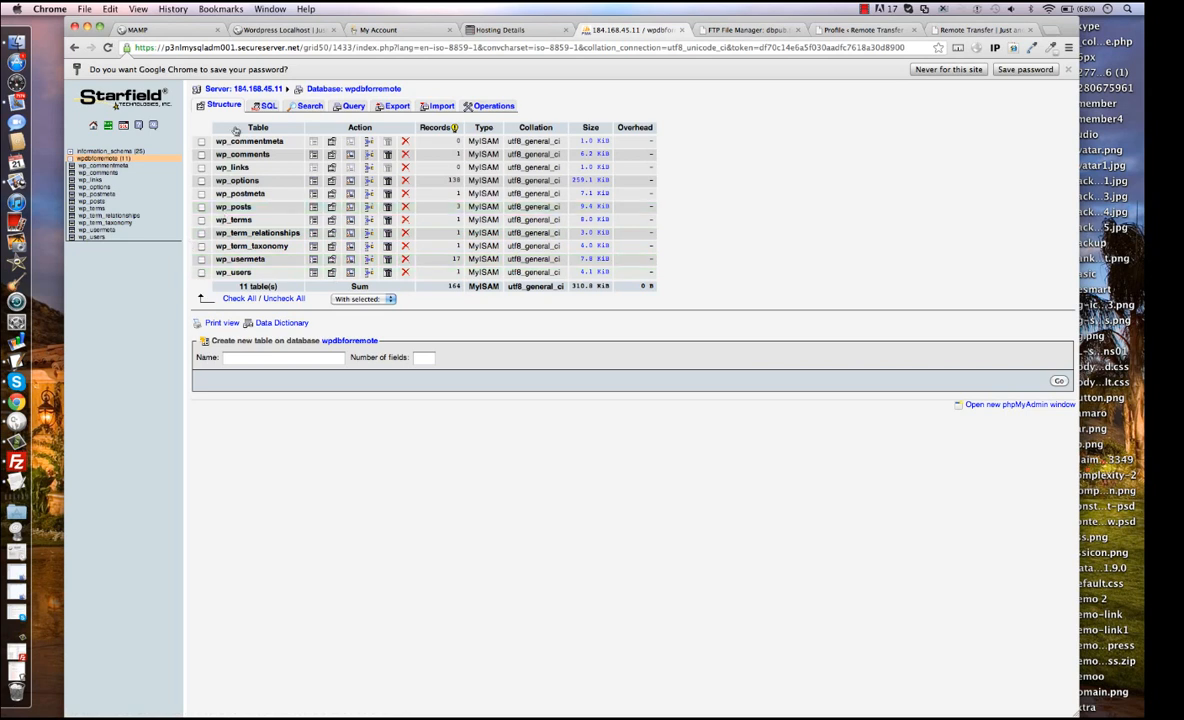
click(240, 89)
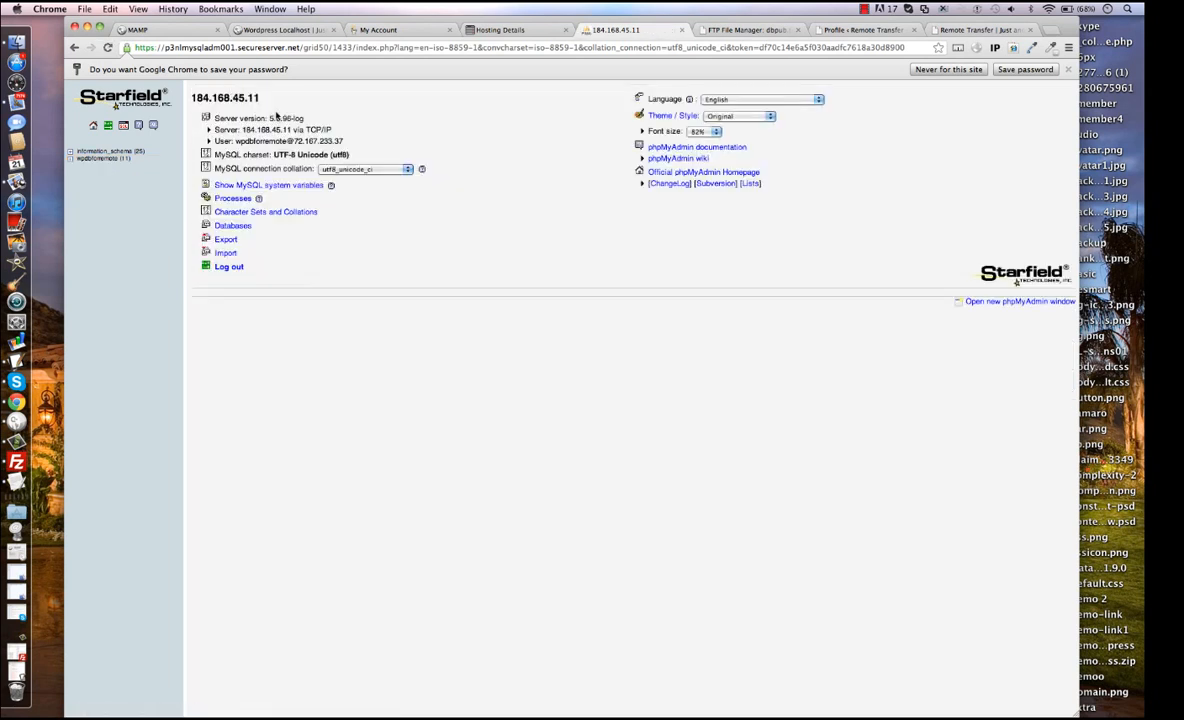
click(246, 226)
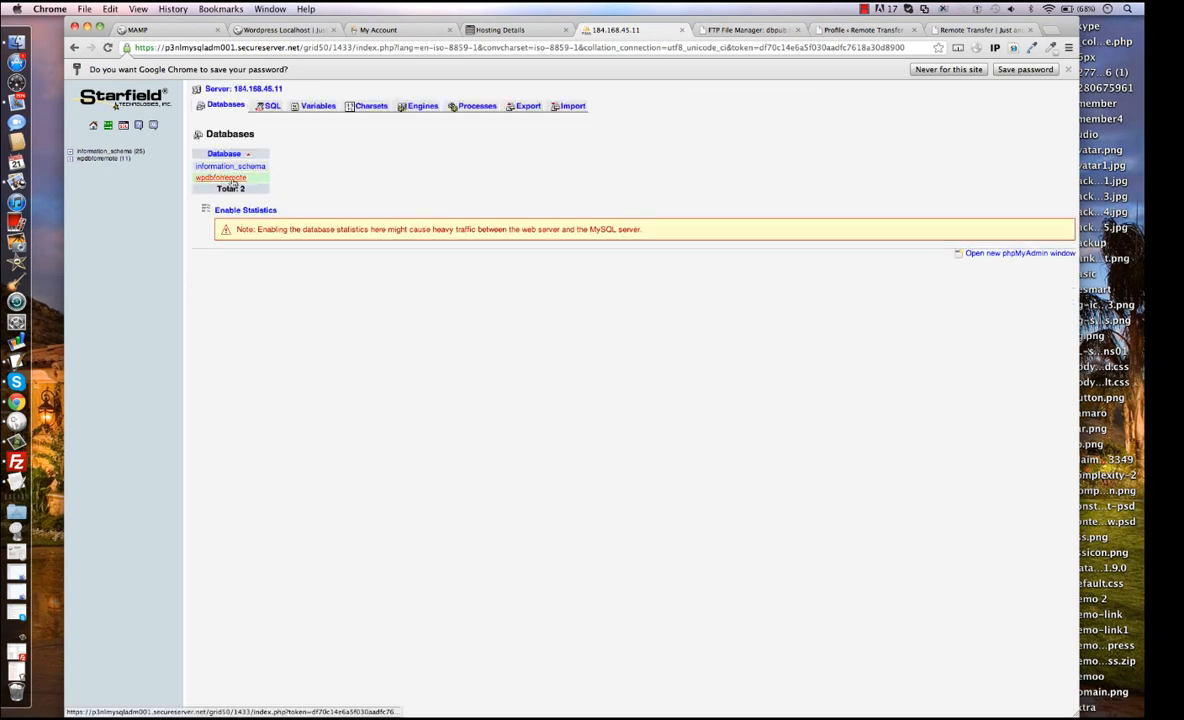
click(239, 180)
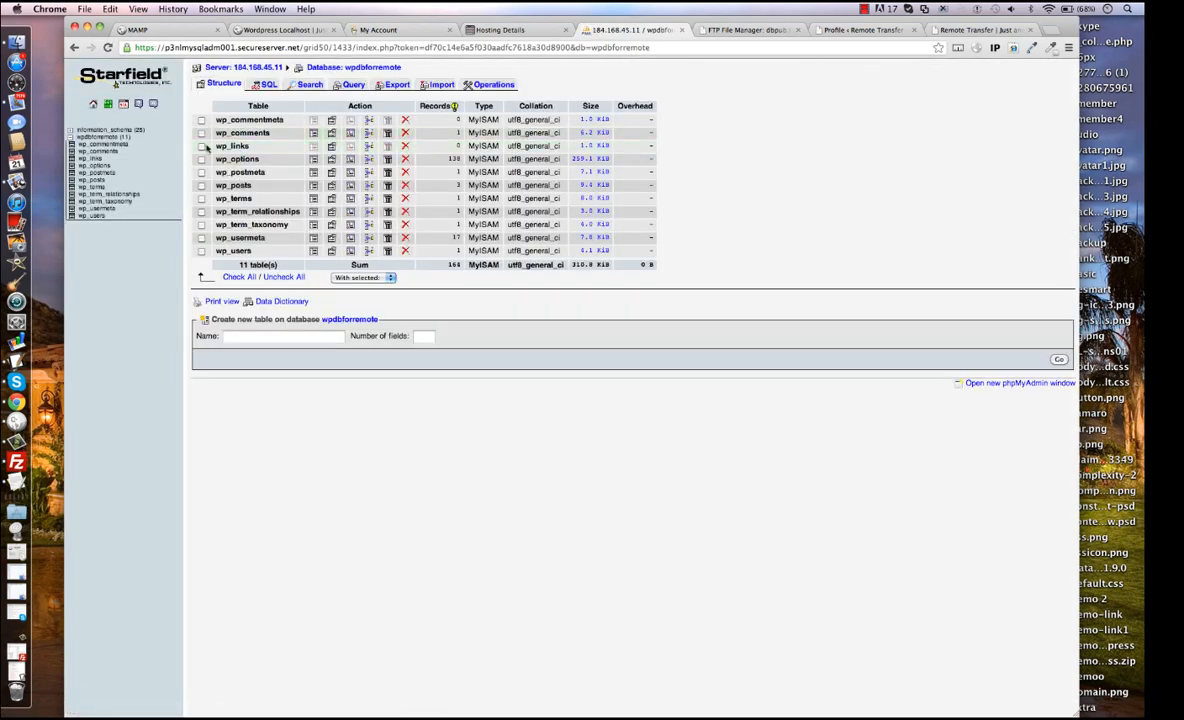
Drop all tables in the remote wpdbforremote database and reopen the database.
click(238, 277)
click(389, 279)
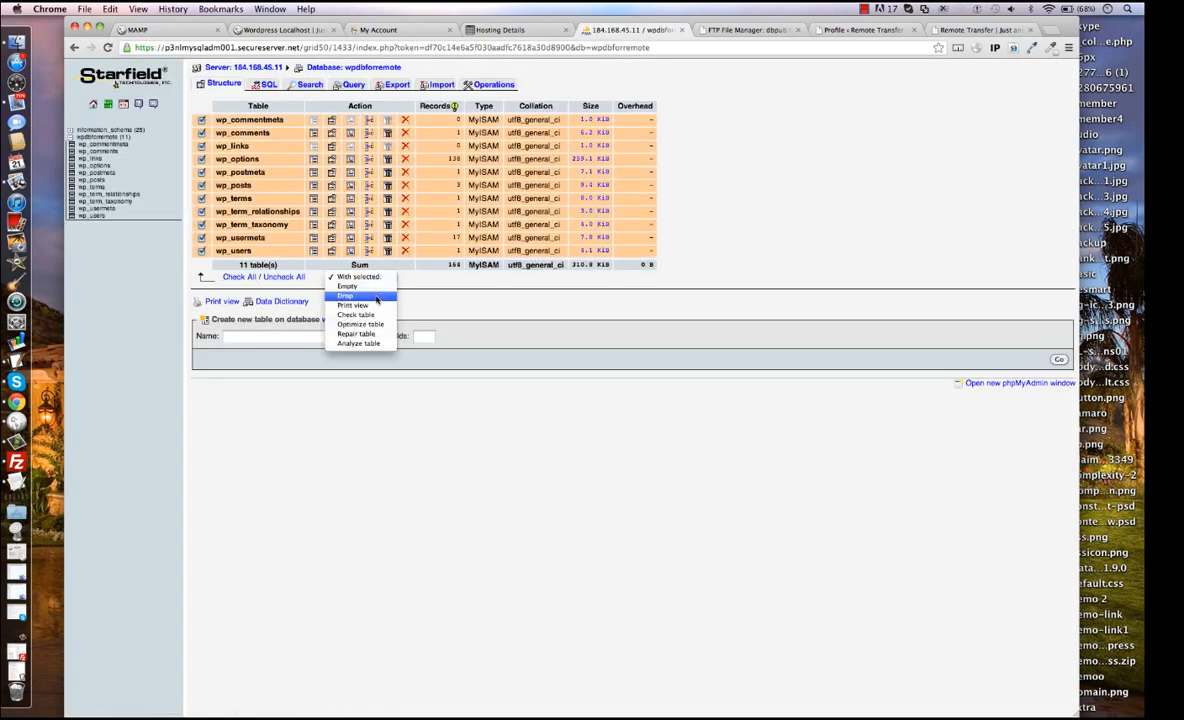
click(376, 298)
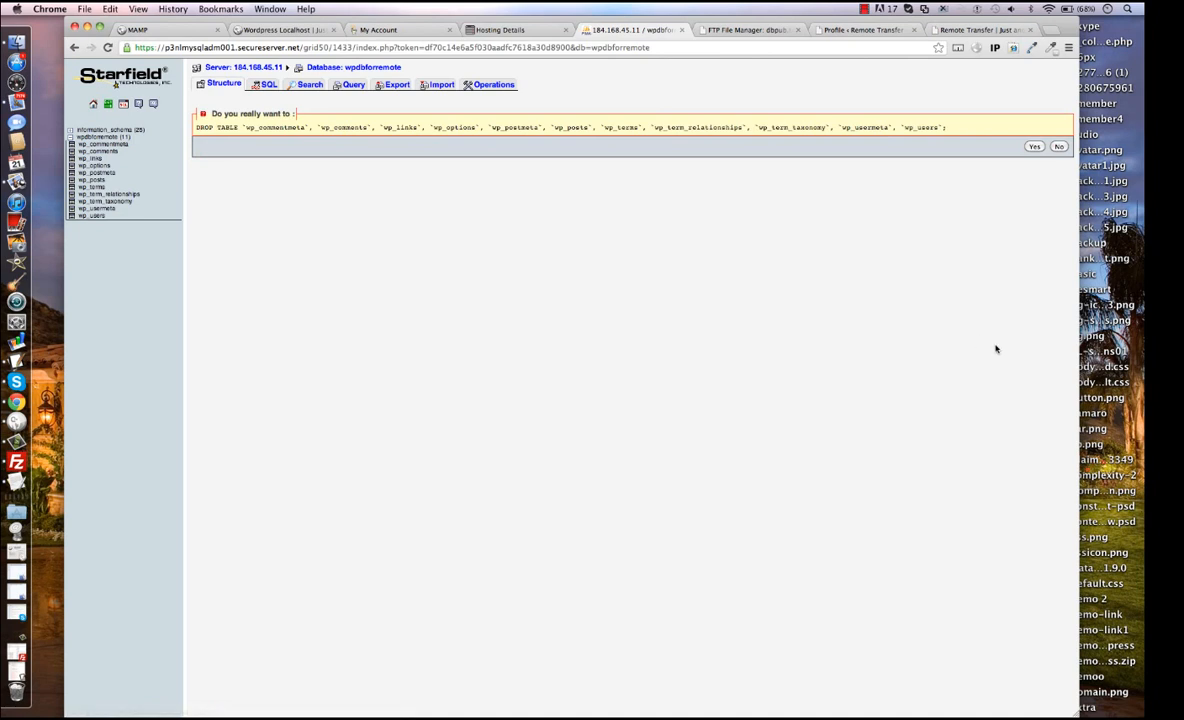
click(1034, 147)
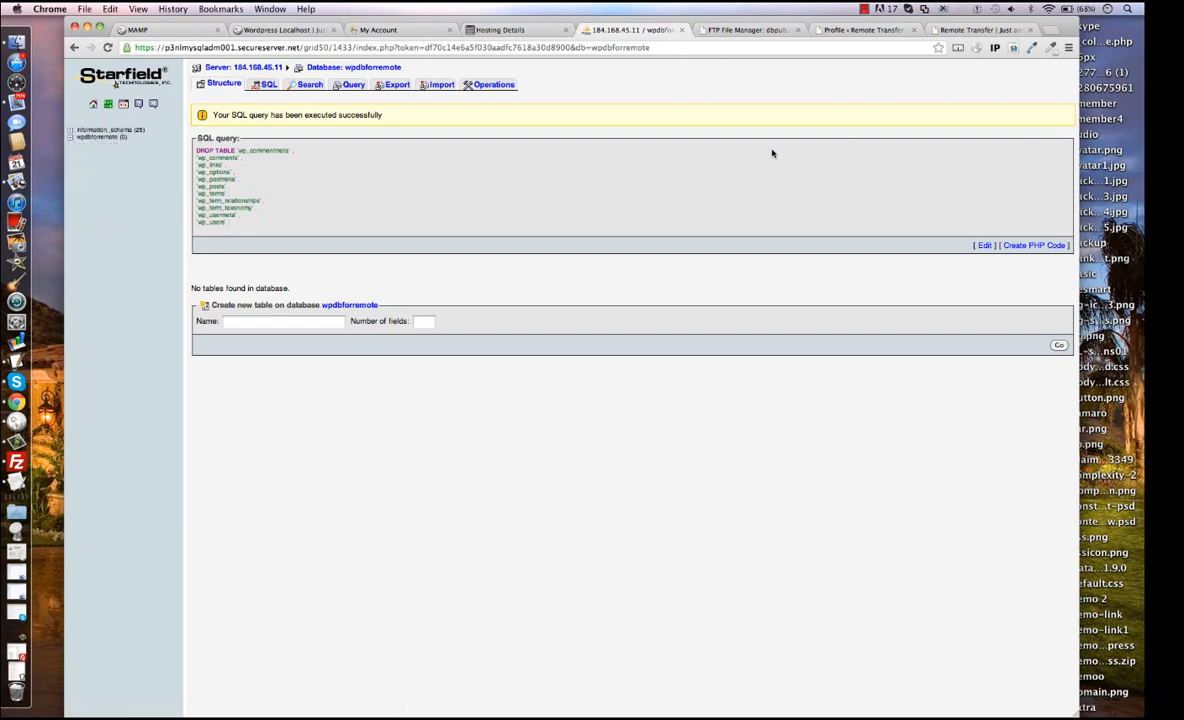
click(100, 136)
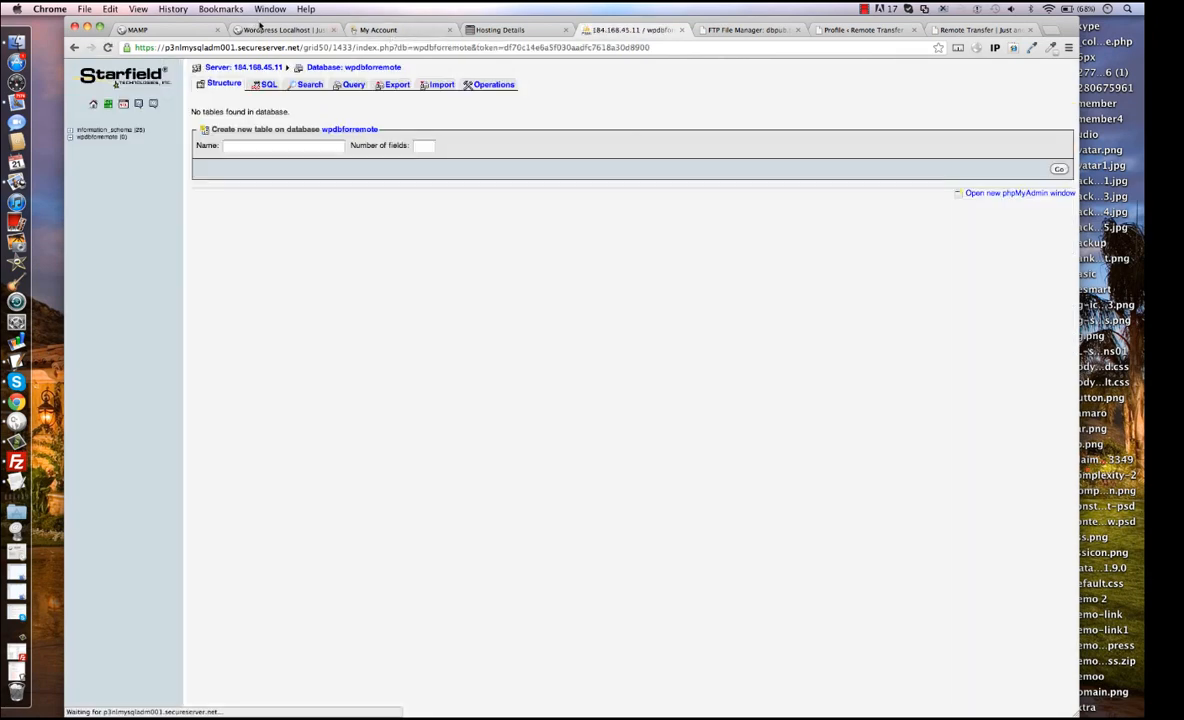
View the local WordPress site and reload the remote site at themeorbit.com/wordpress to check its state.
click(270, 31)
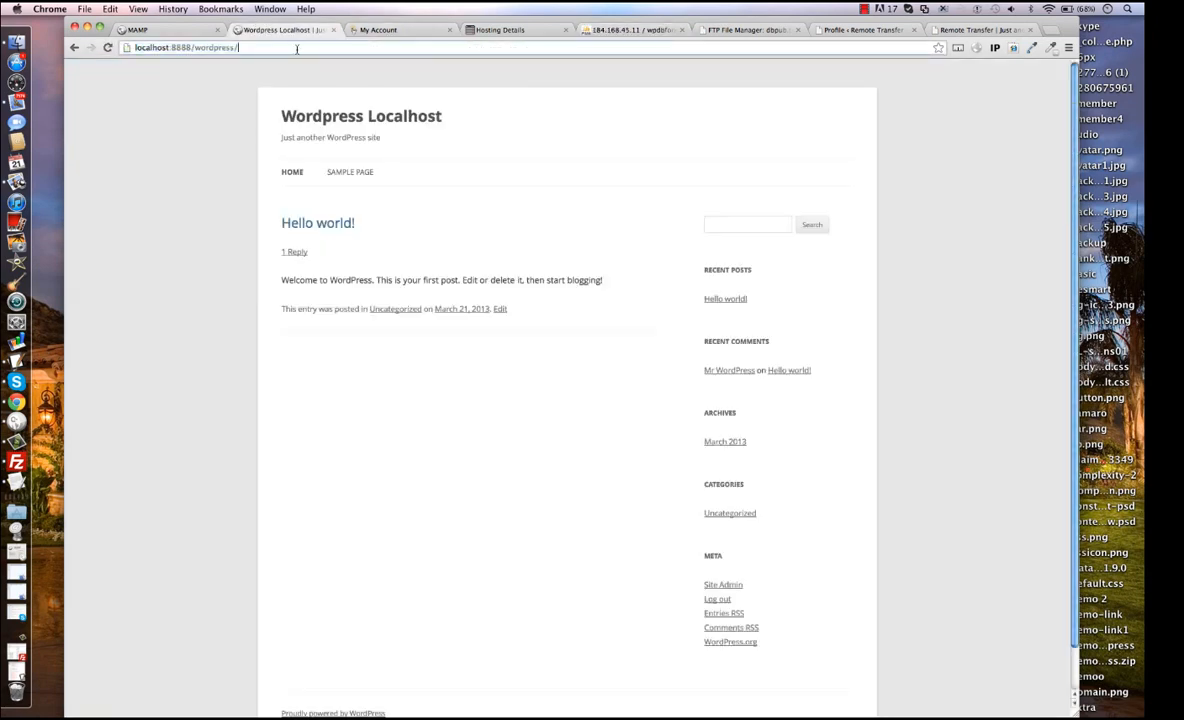
key(Return)
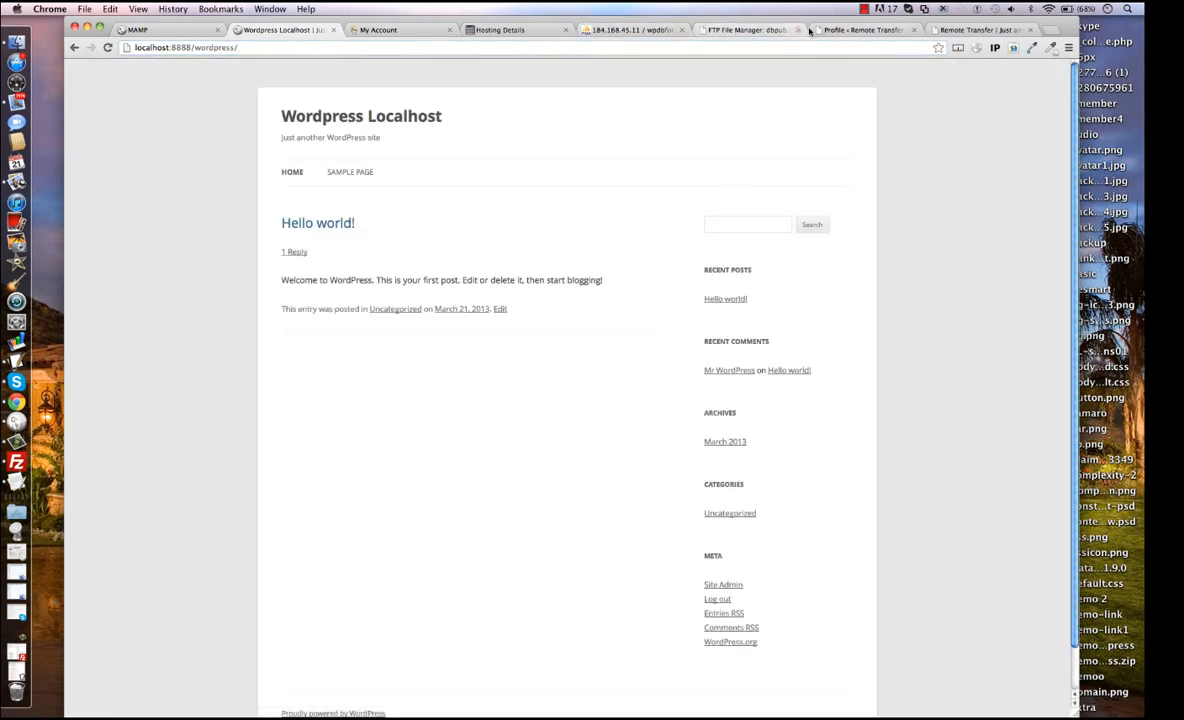
click(866, 31)
key(ctrl+Tab)
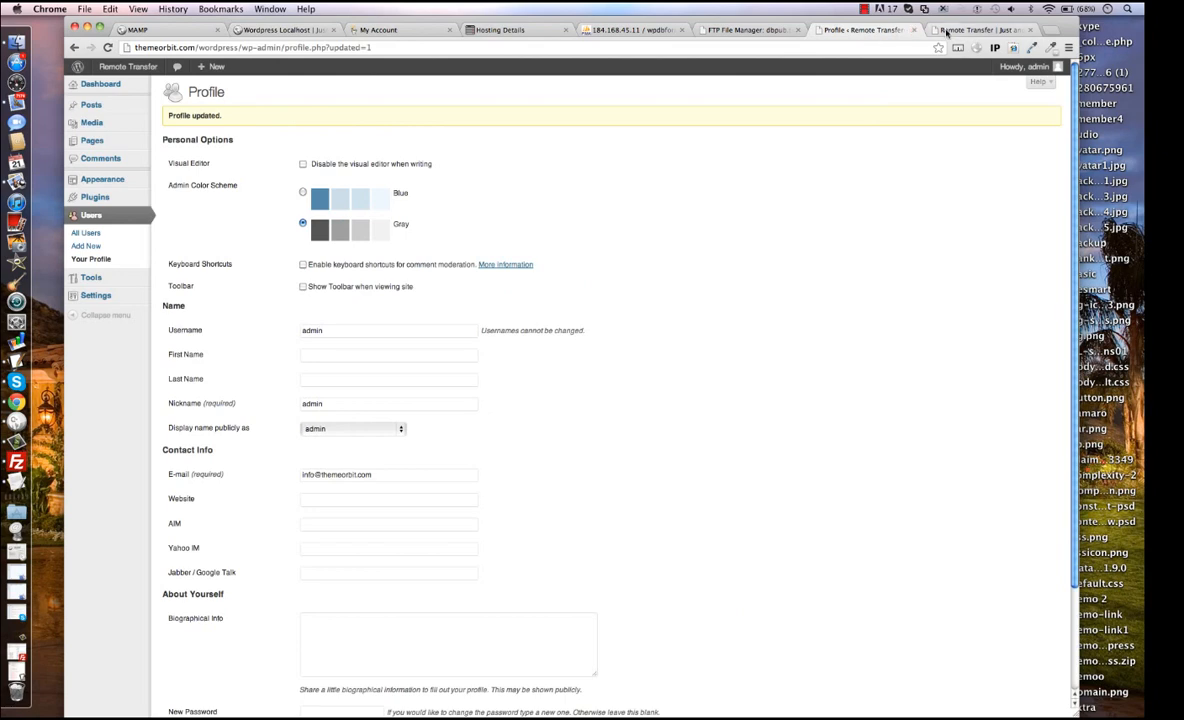
key(Return)
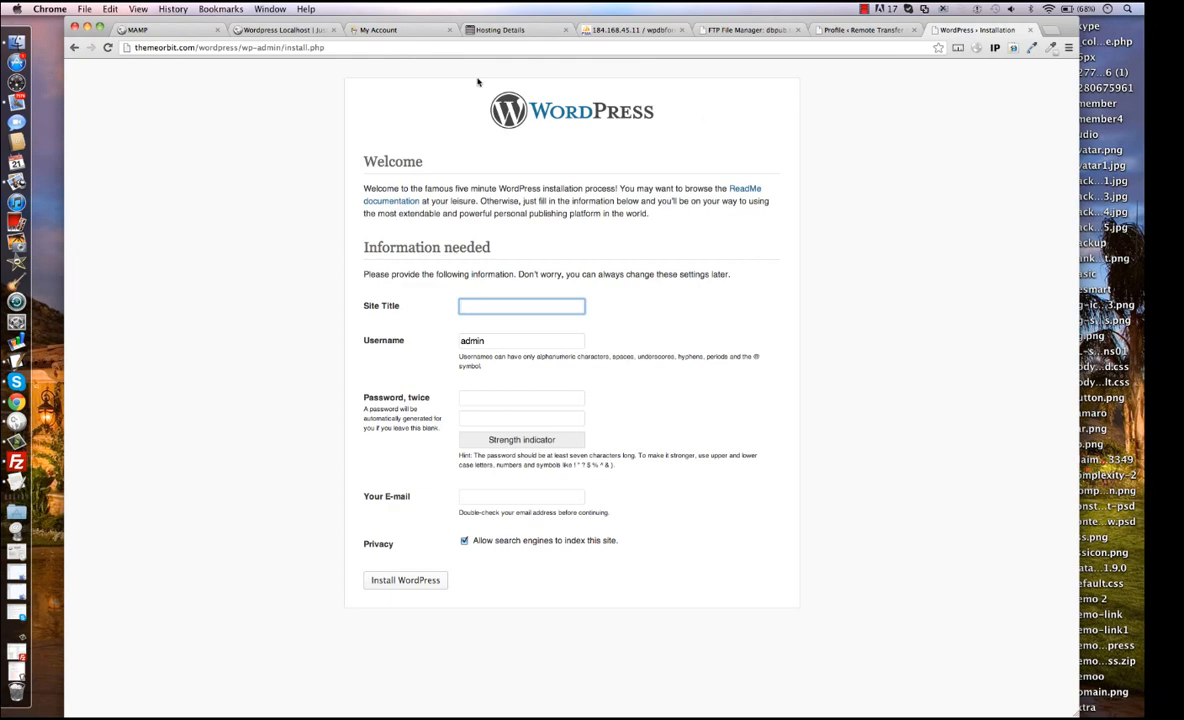
Import wpdbforremote.sql from the Desktop into the emptied wpdbforremote database in the remote phpMyAdmin.
click(519, 29)
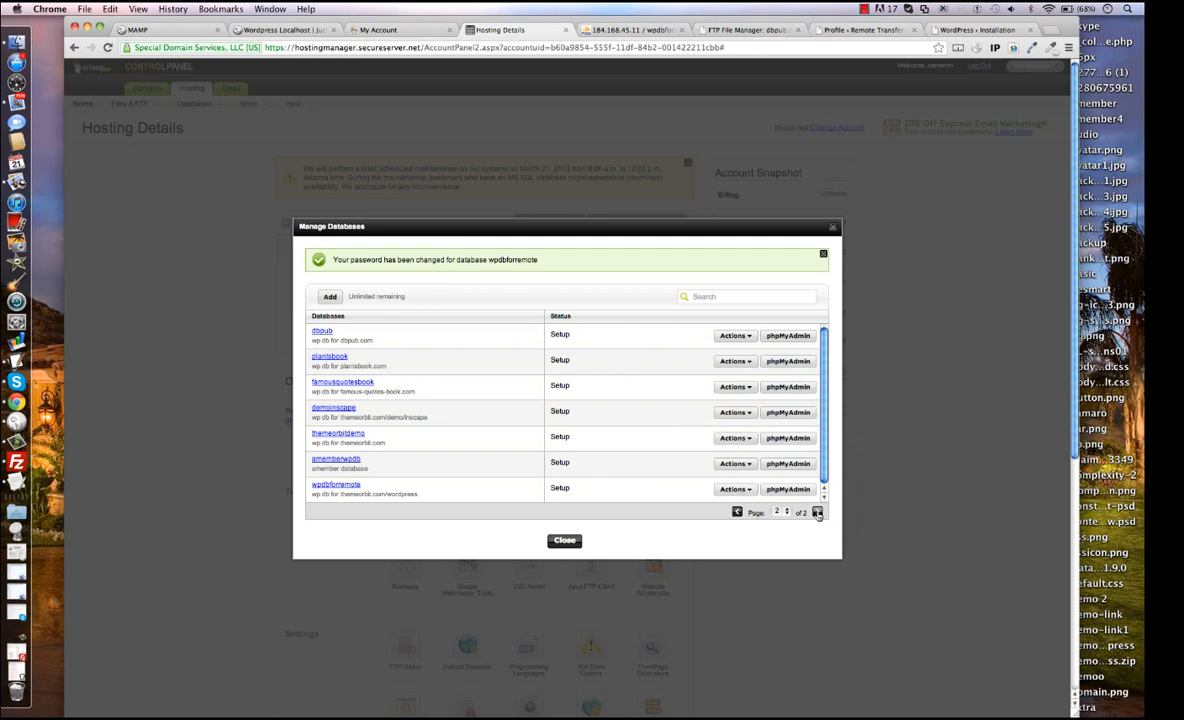
click(788, 489)
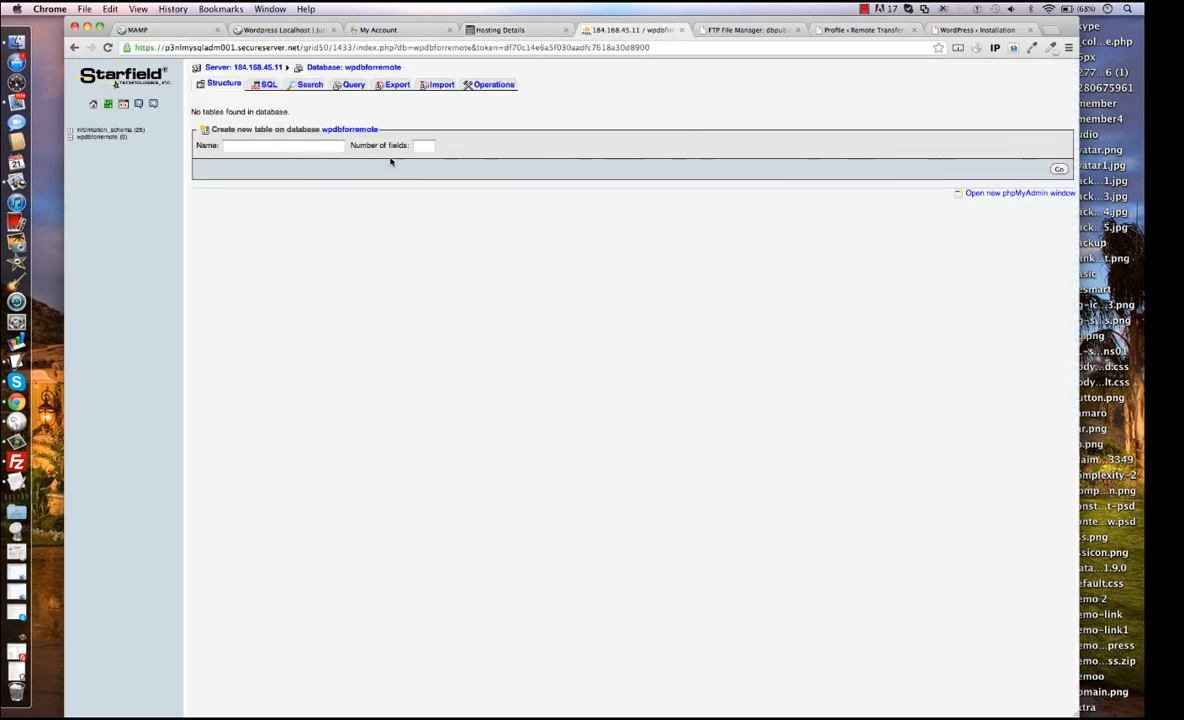
click(437, 84)
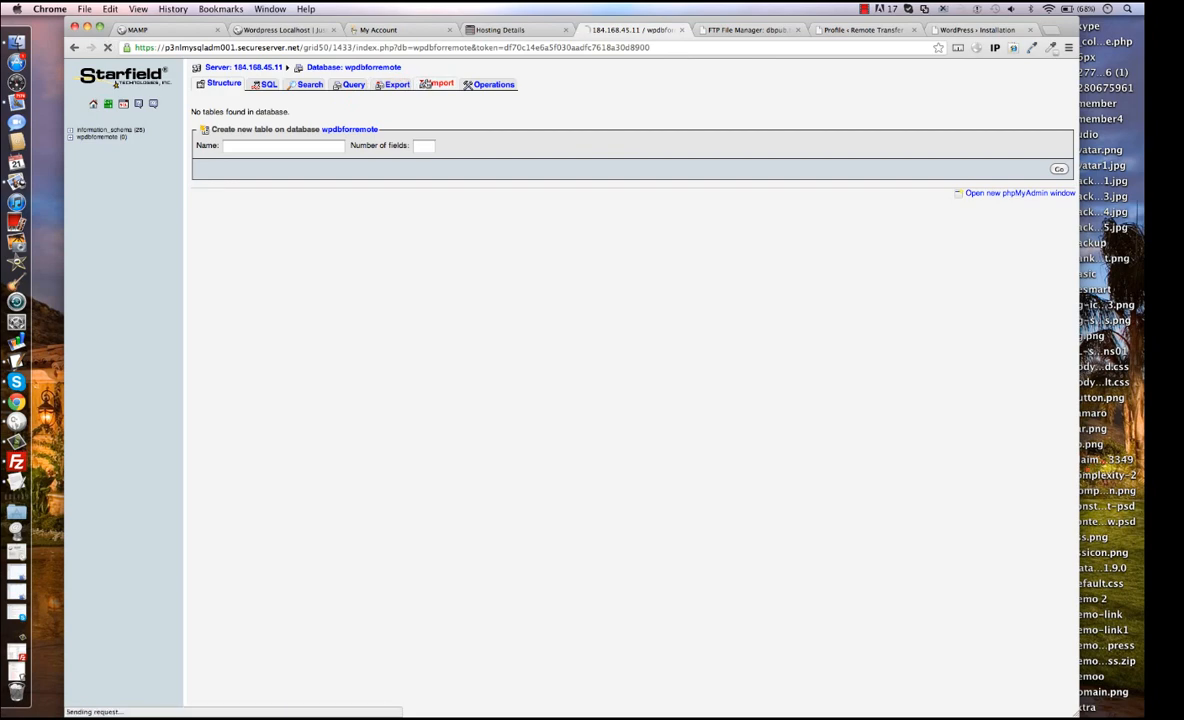
click(300, 147)
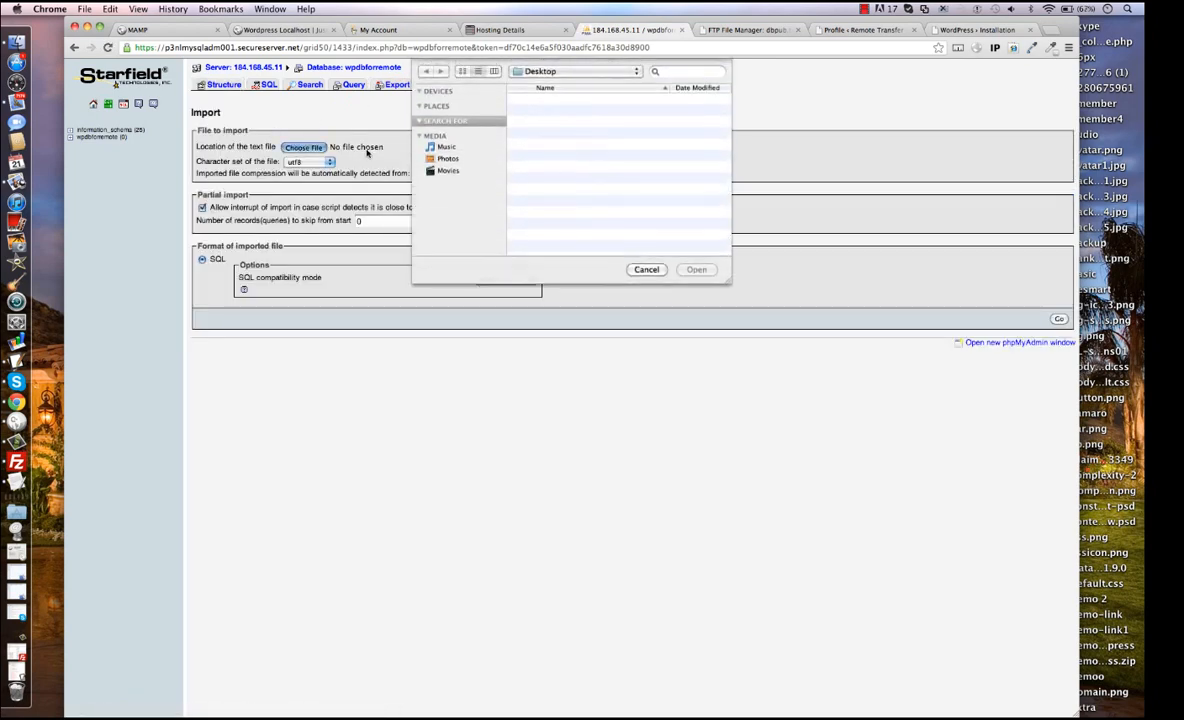
scroll(545, 138, down, 15)
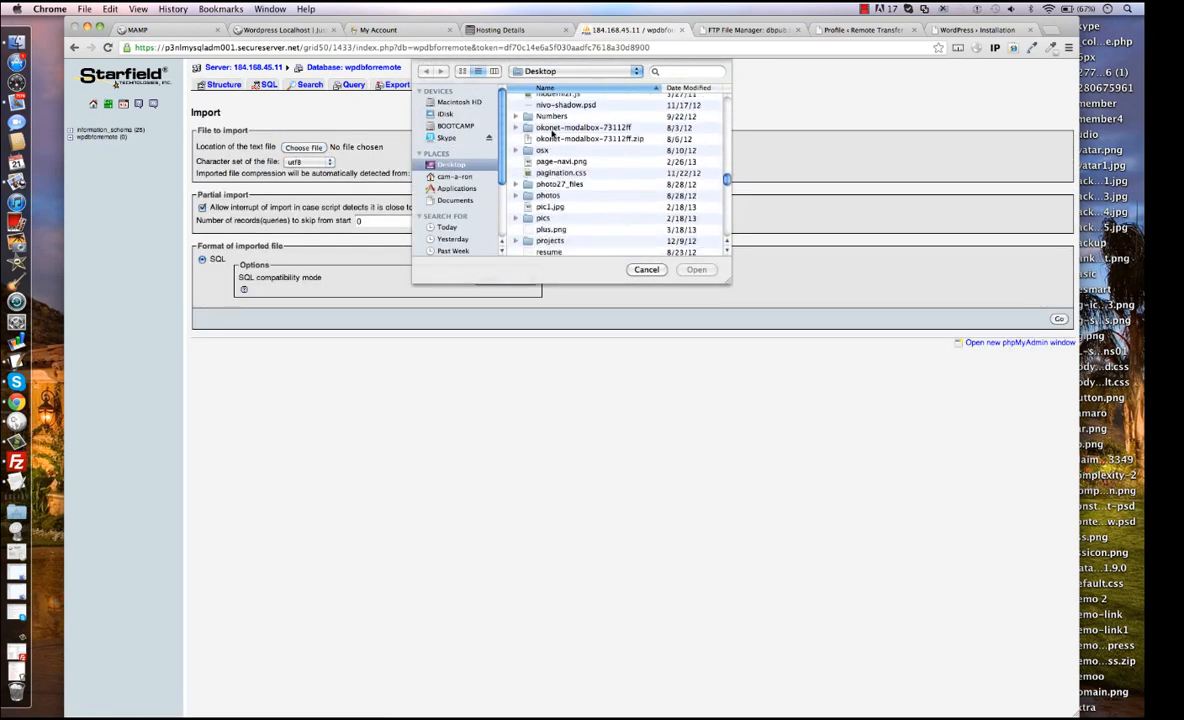
scroll(552, 135, down, 5)
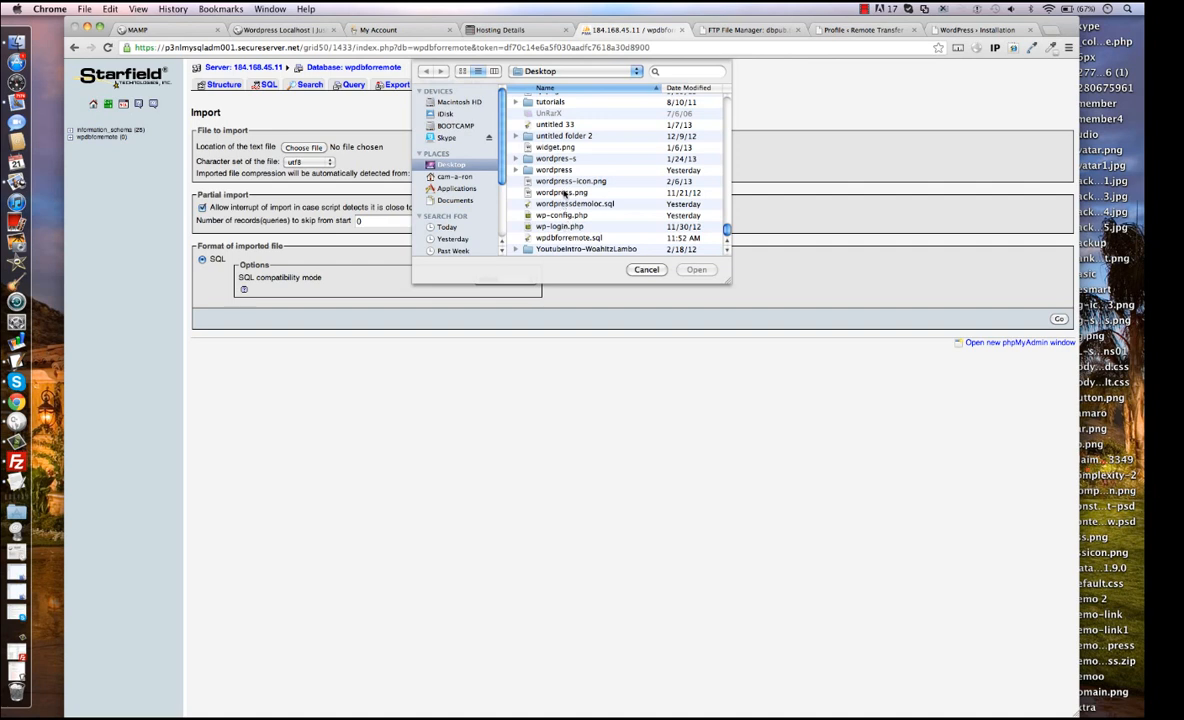
double_click(556, 240)
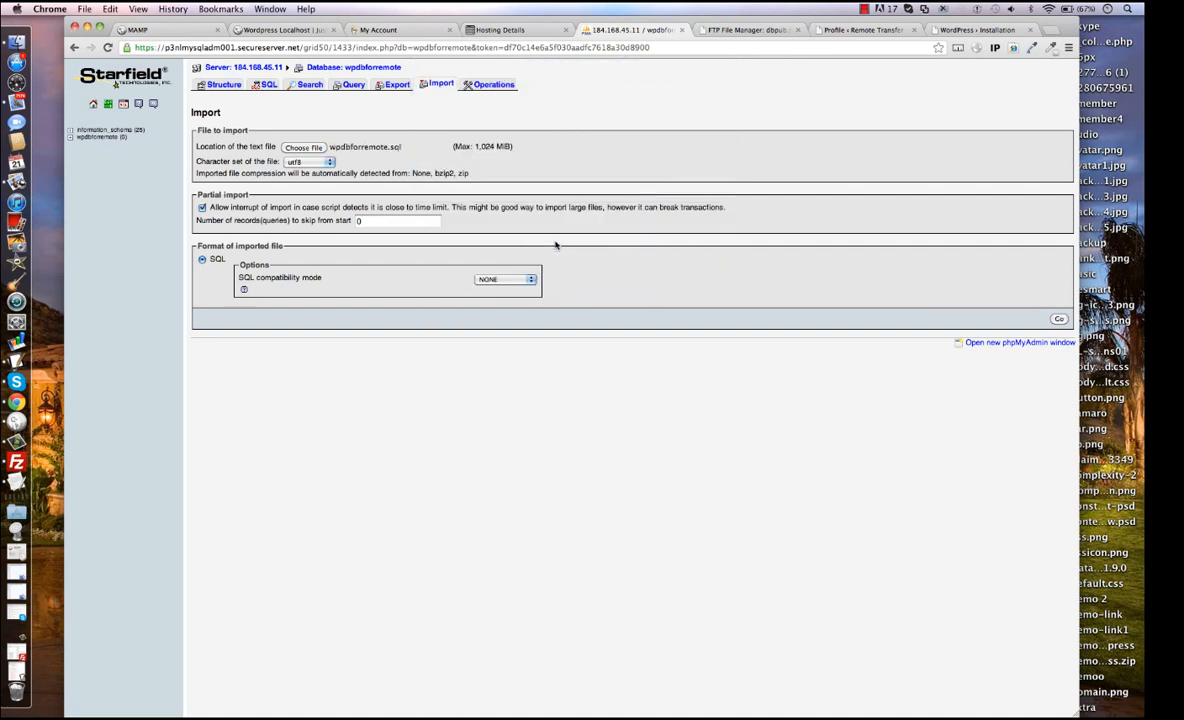
click(1058, 319)
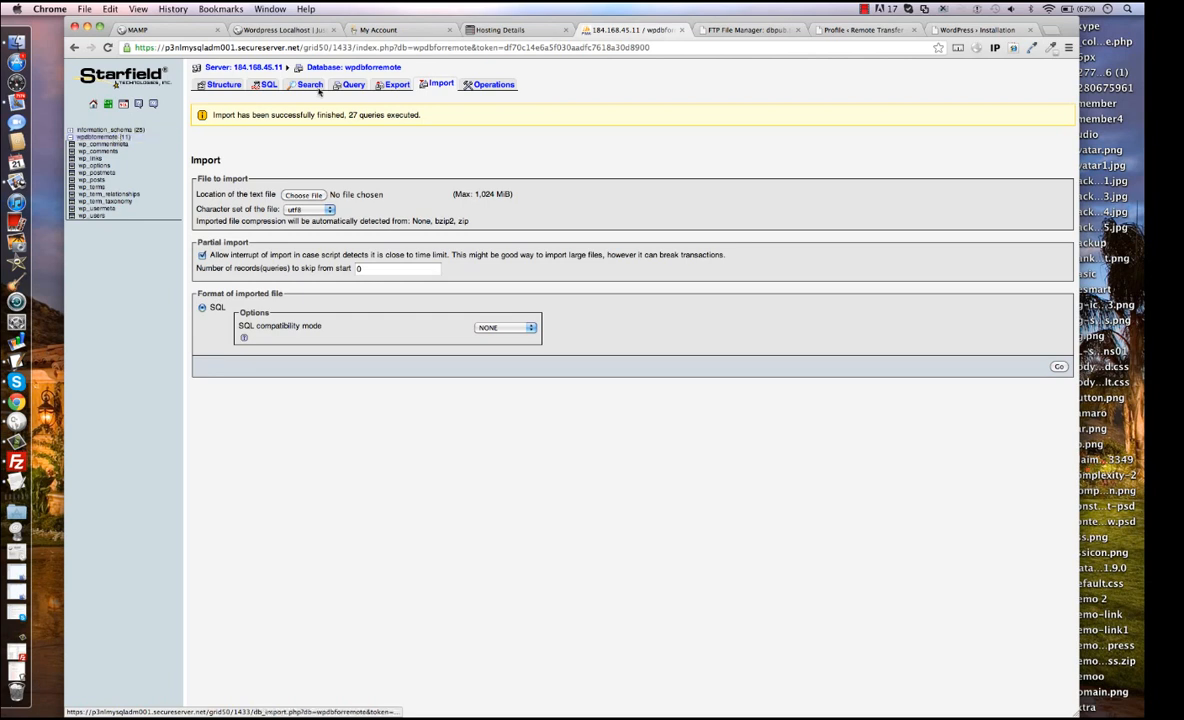
Load themeorbit.com/wordpress/ in place of the WordPress installation page and look over the remote home page.
click(960, 29)
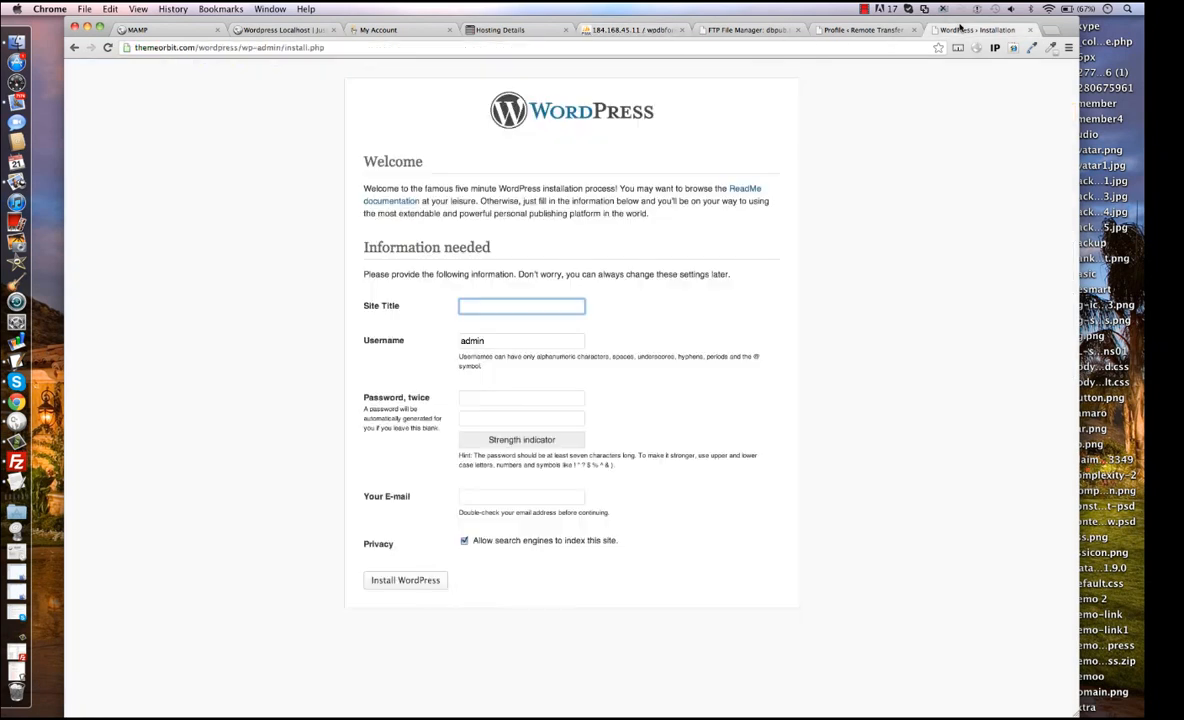
click(886, 48)
key(BackSpace)
key(BackSpace)
key(BackSpace)
key(BackSpace)
key(BackSpace)
key(BackSpace)
key(BackSpace)
key(BackSpace)
key(BackSpace)
key(BackSpace)
key(BackSpace)
key(BackSpace)
key(BackSpace)
key(BackSpace)
key(BackSpace)
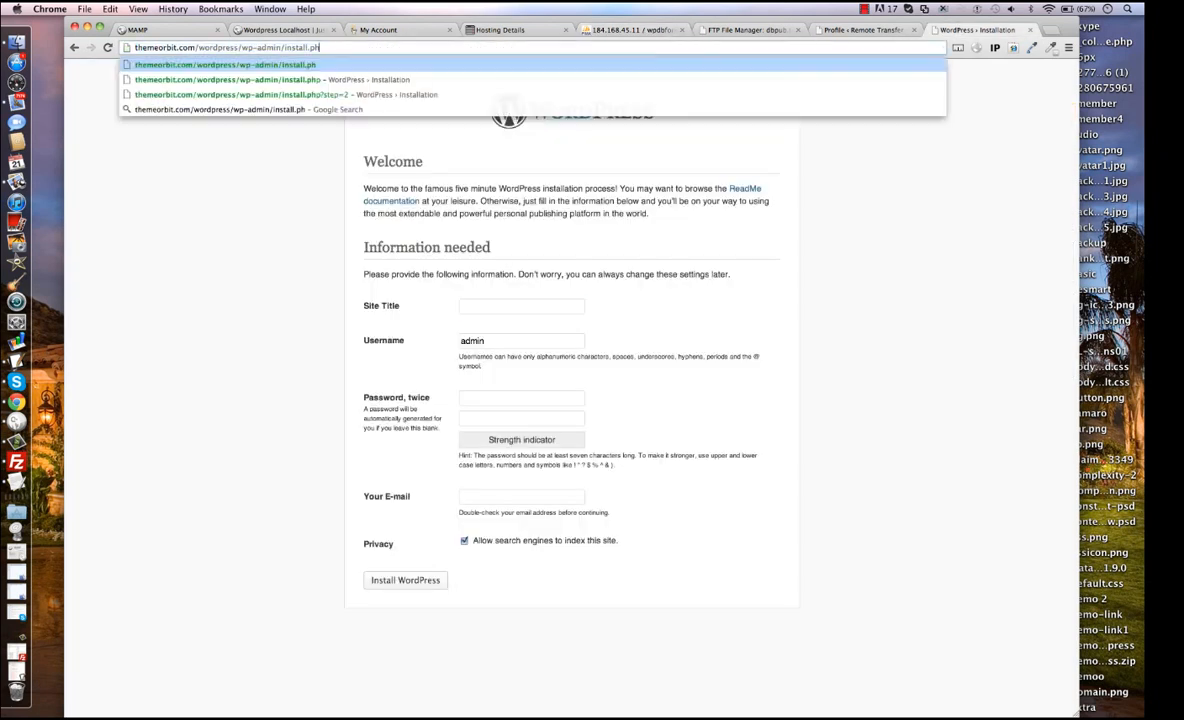
key(BackSpace)
key(BackSpace)
key(BackSpace)
key(BackSpace)
key(BackSpace)
key(BackSpace)
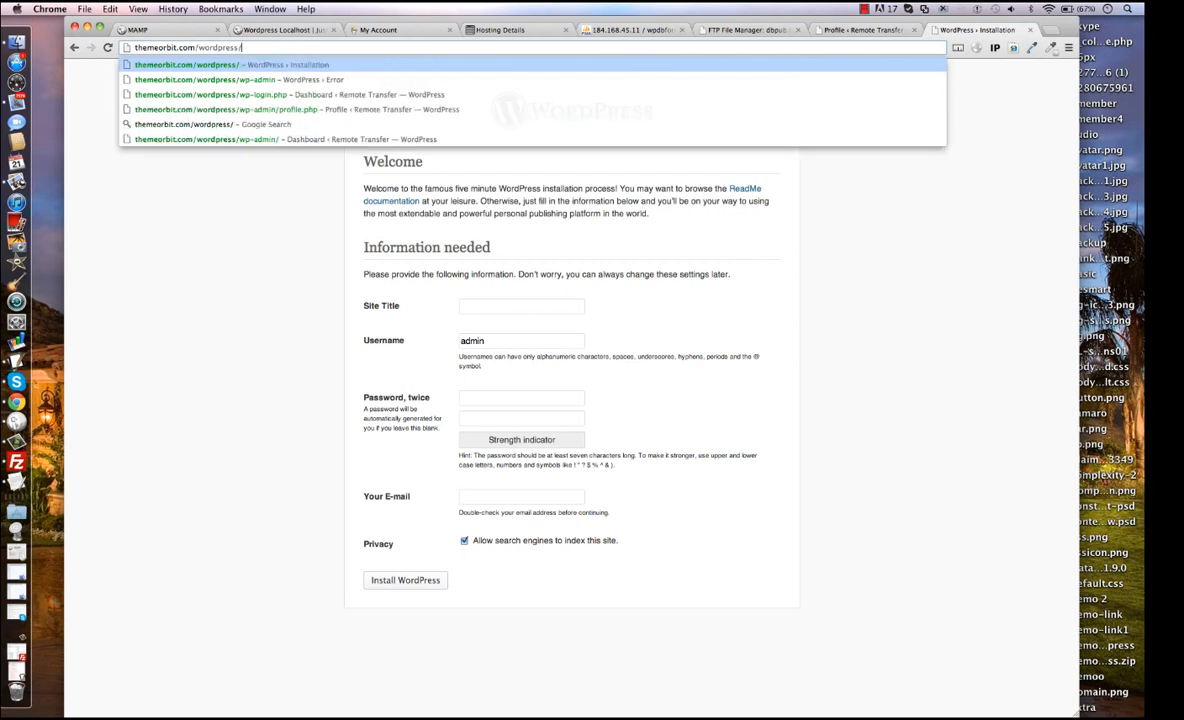
key(Return)
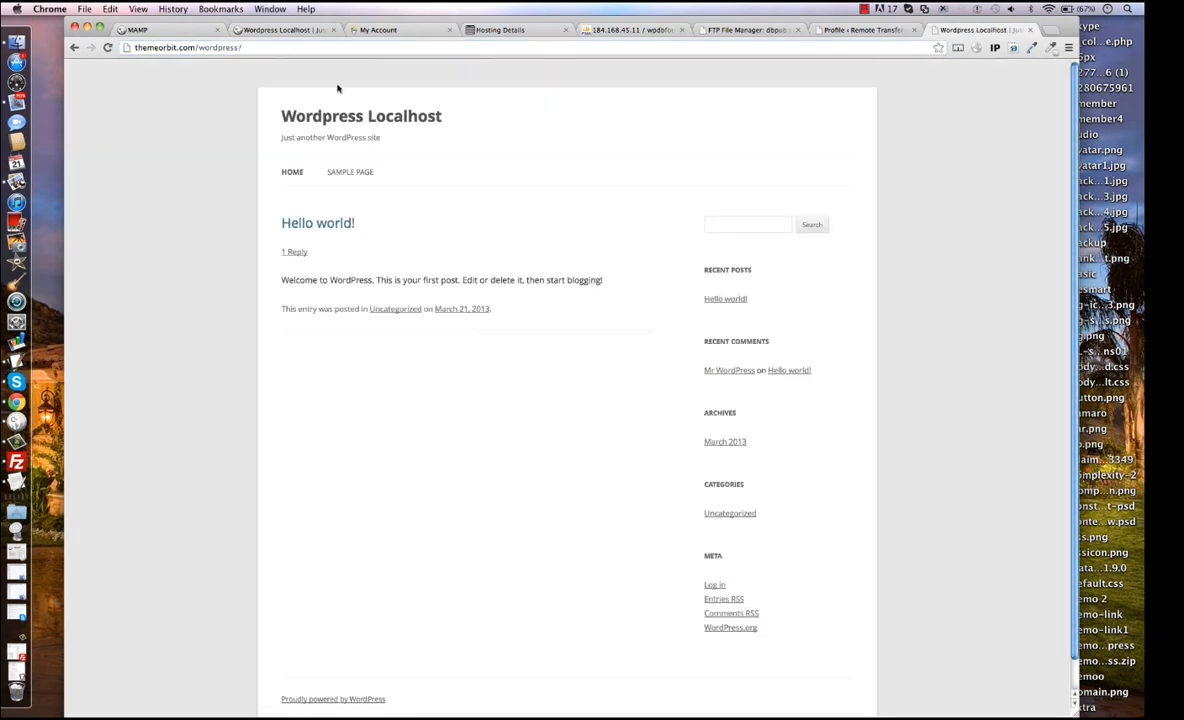
scroll(241, 125, down, 2)
scroll(241, 125, up, 2)
Review the wp_options entries of wpdbforremote.sql in Unitron and return to the browser.
click(24, 368)
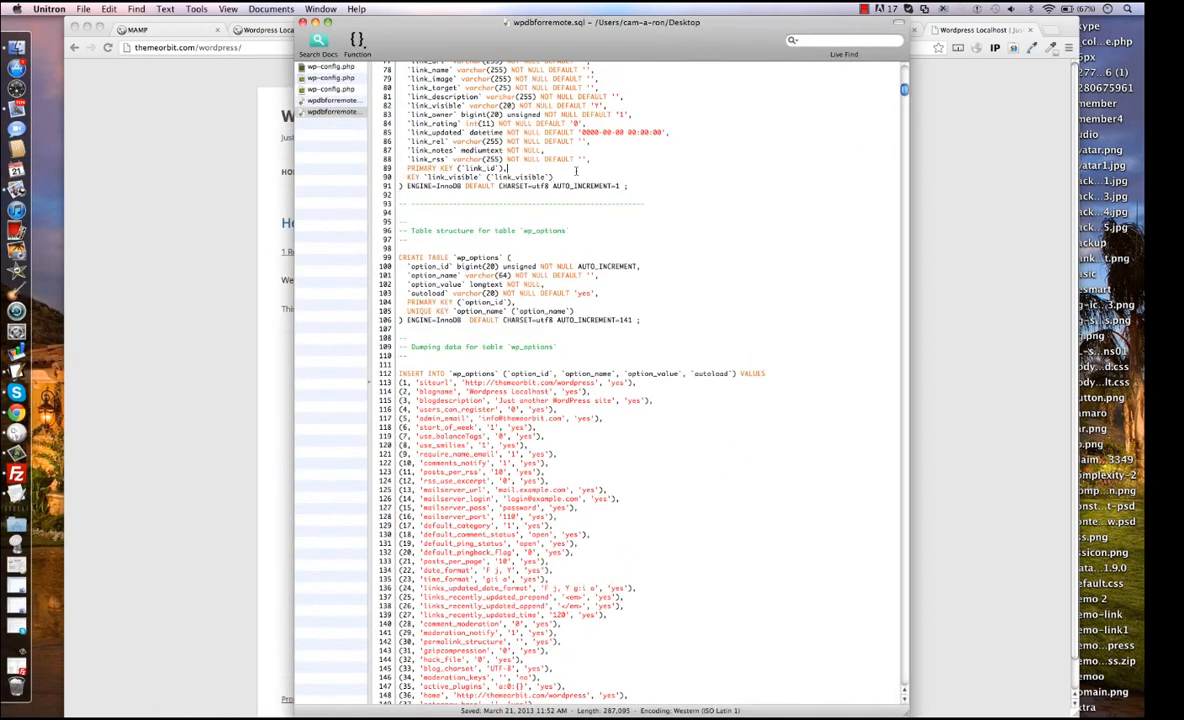
click(587, 159)
click(315, 22)
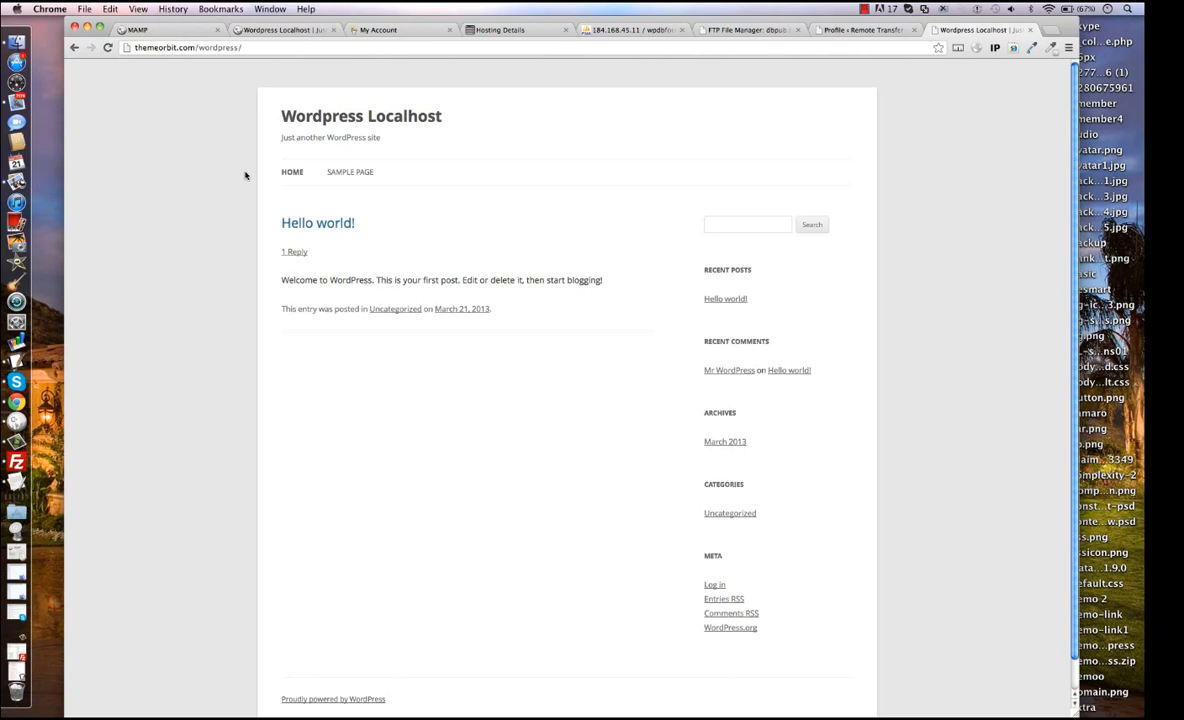
Open the widgets page of the remote WordPress admin, logging in with the username admin and the account password.
click(855, 32)
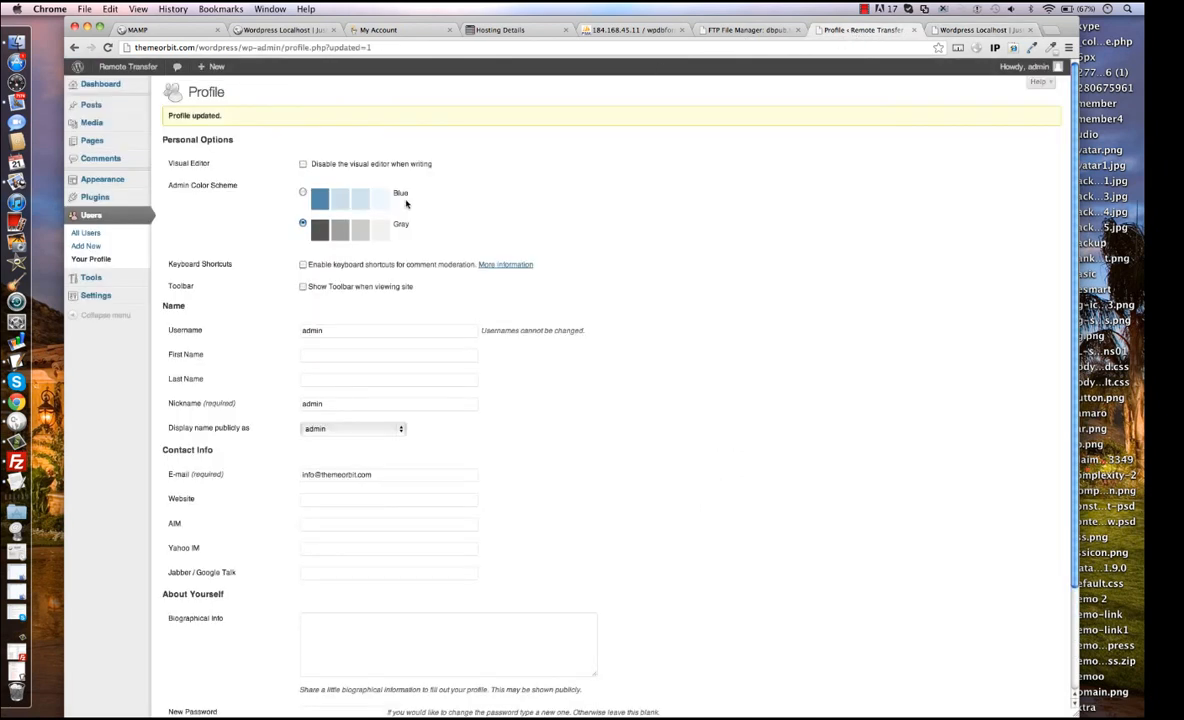
mouse_move(102, 180)
click(180, 191)
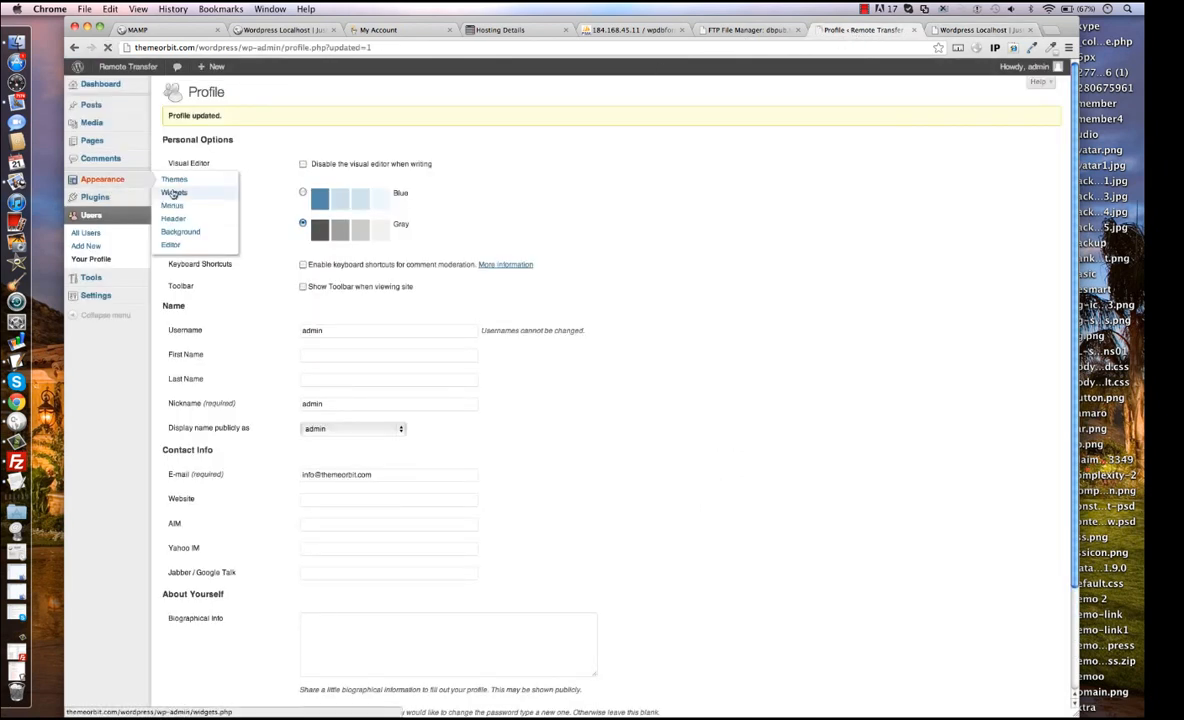
text(aa)
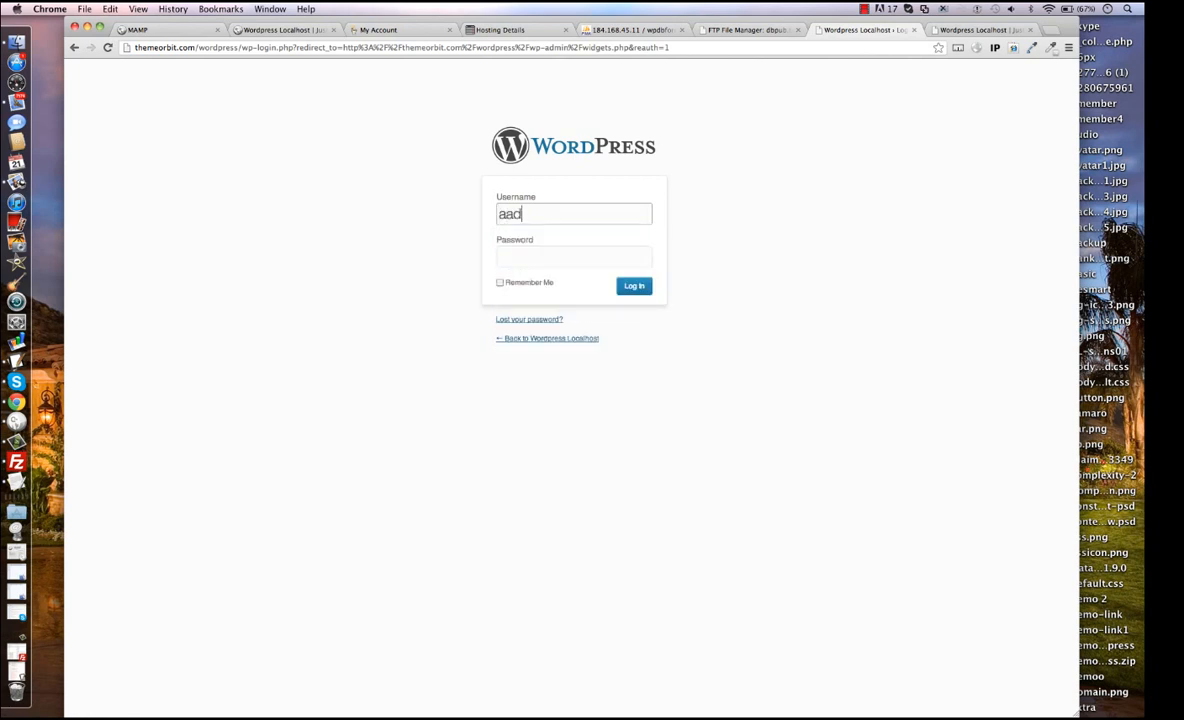
key(BackSpace)
text(dmin)
key(Tab)
text(•••••)
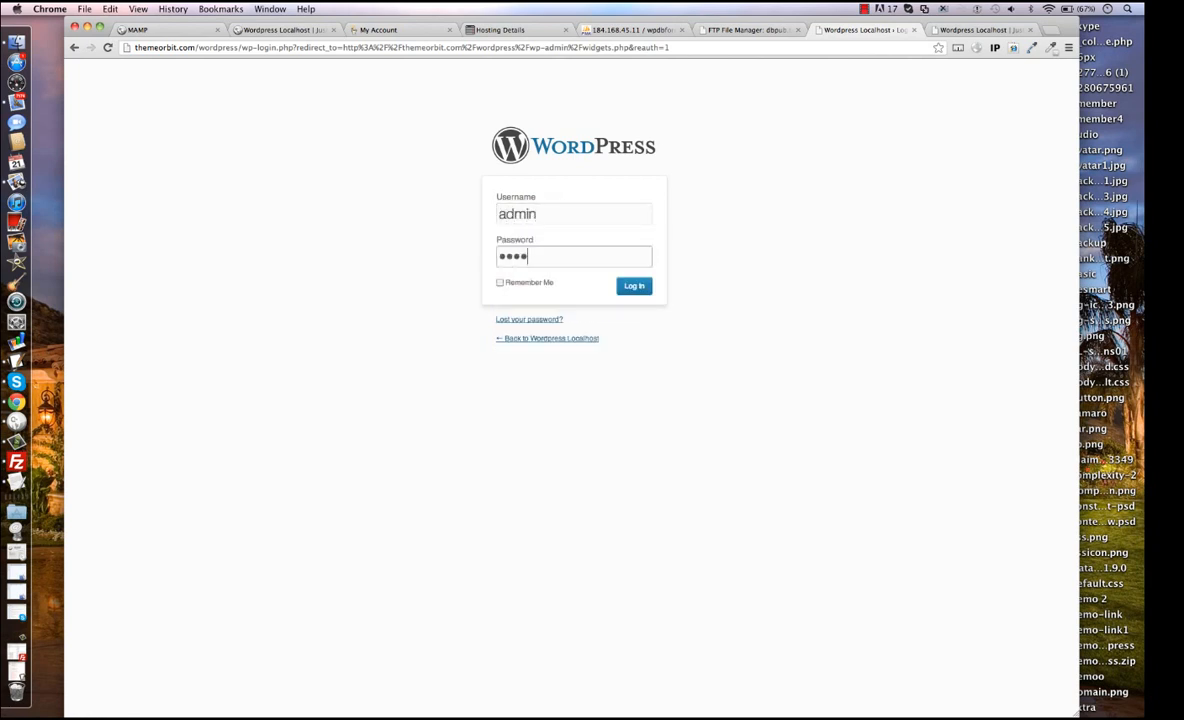
key(BackSpace)
key(BackSpace)
key(BackSpace)
key(BackSpace)
text(••••••)
key(Return)
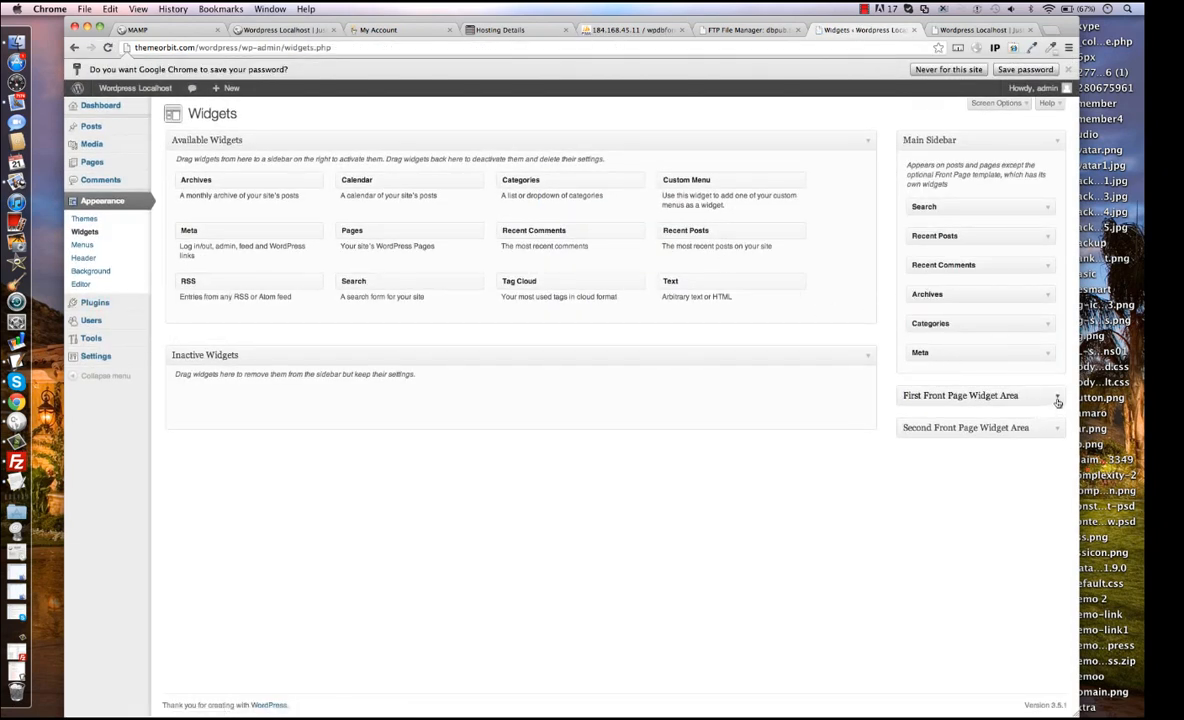
Add a Text widget to the Main Sidebar and enter the empty link markup <a href=""></a> as its content.
click(980, 394)
drag(668, 282, 960, 395)
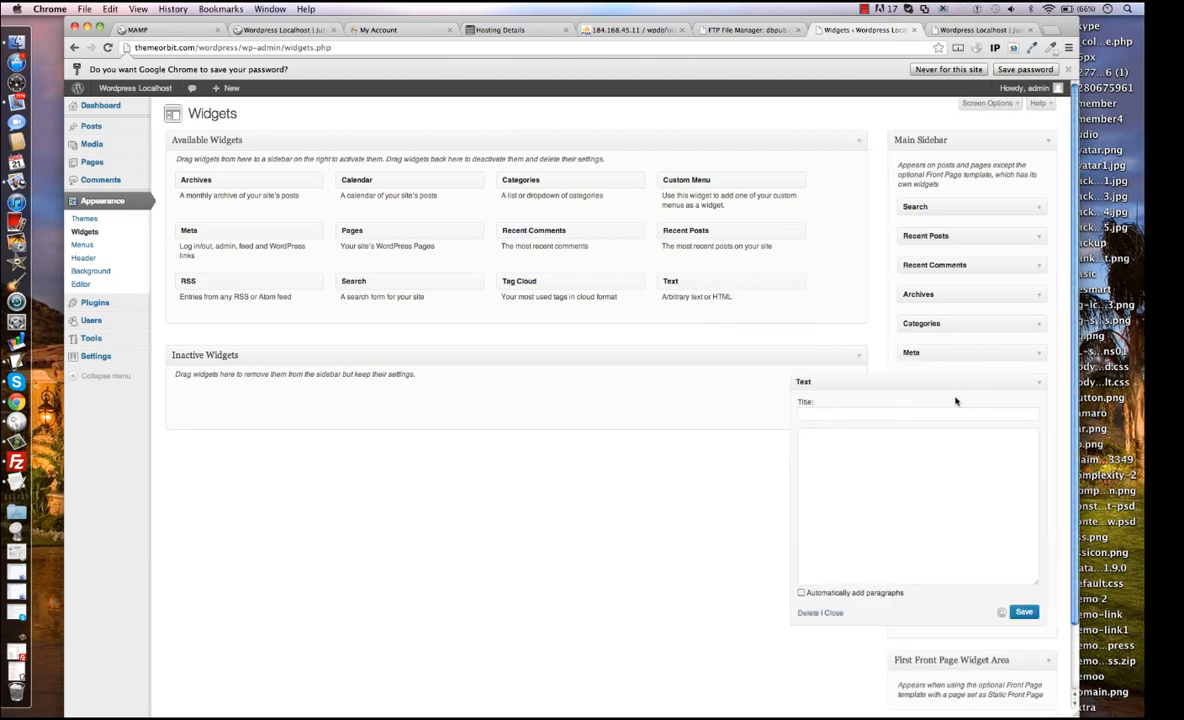
click(913, 450)
text(<a h)
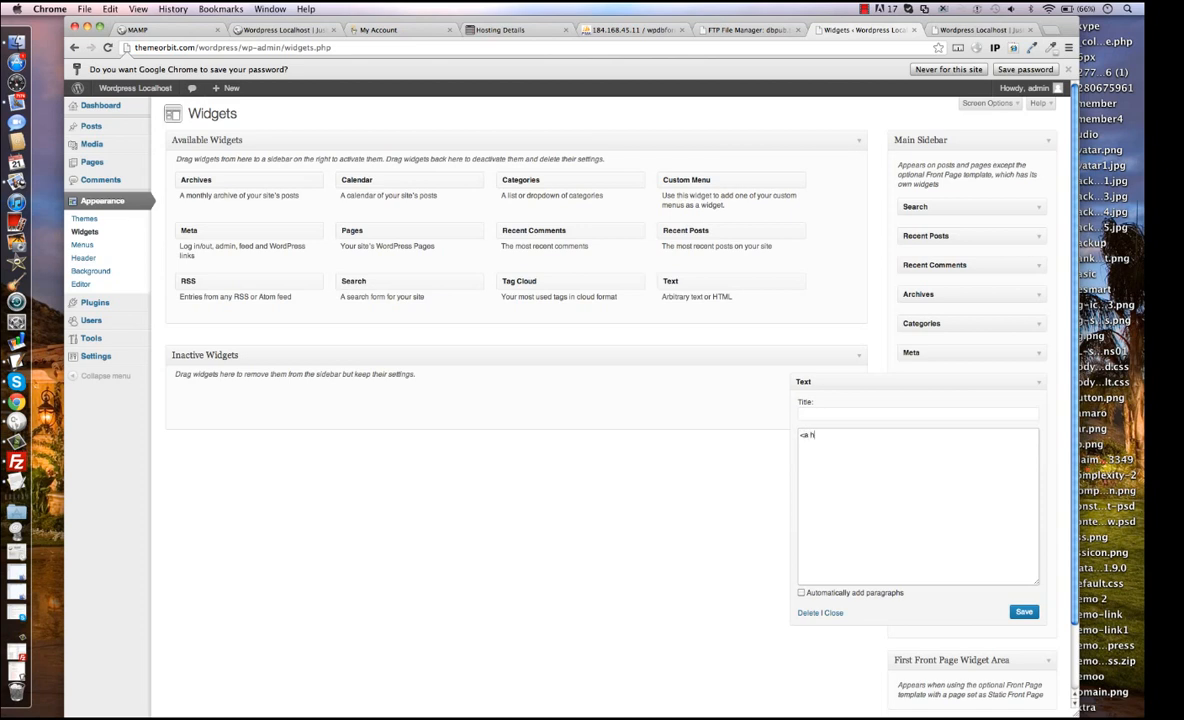
text(ref=""></a>)
key(Left)
key(Left)
key(Left)
key(Left)
key(Left)
text(http://localhost/:8888)
Clear the link markup from the Text widget, collapse it and take the widget back out of the Main Sidebar.
click(922, 436)
drag(922, 436, 766, 410)
key(BackSpace)
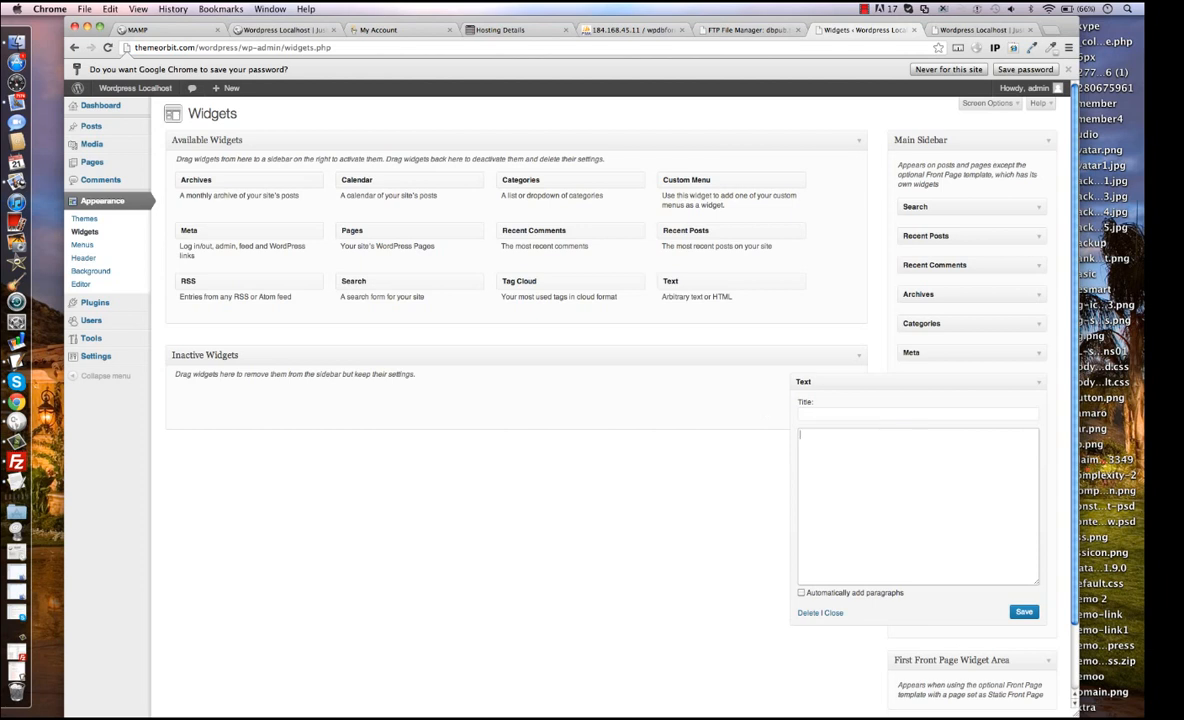
click(1038, 384)
drag(925, 384, 706, 318)
Compare the home page and address of the remote site themeorbit.com/wordpress/ with those of the local site localhost:8888/wordpress/.
click(975, 29)
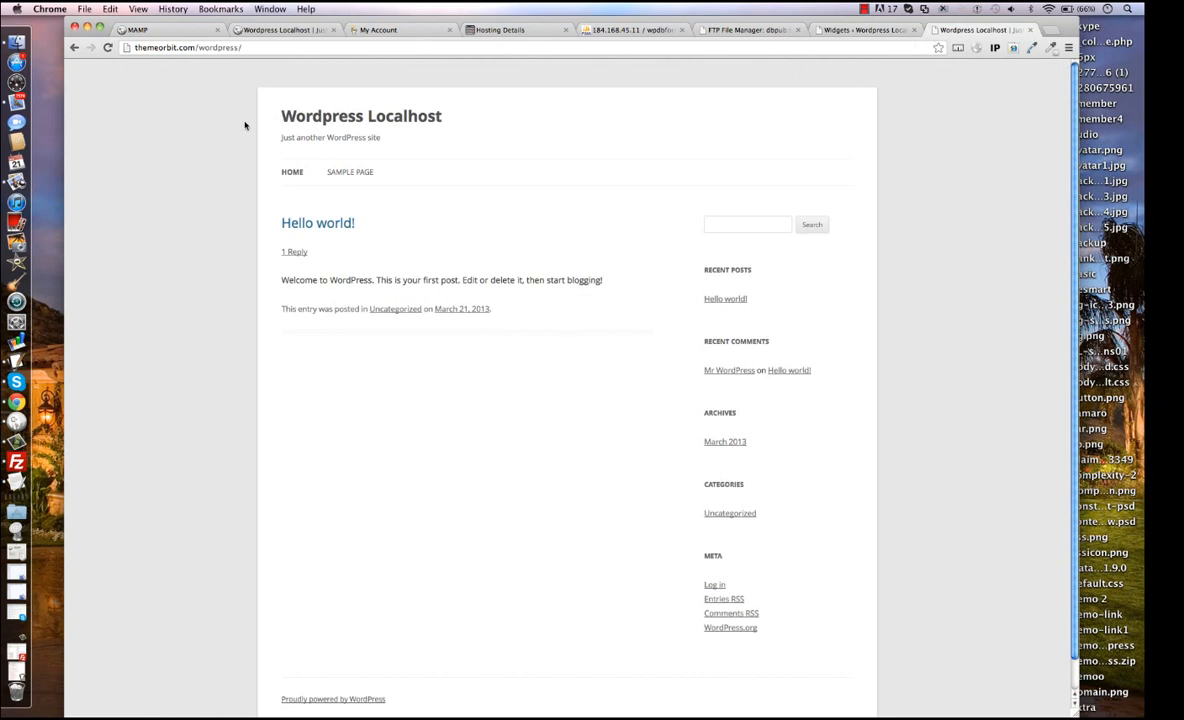
click(295, 48)
click(344, 51)
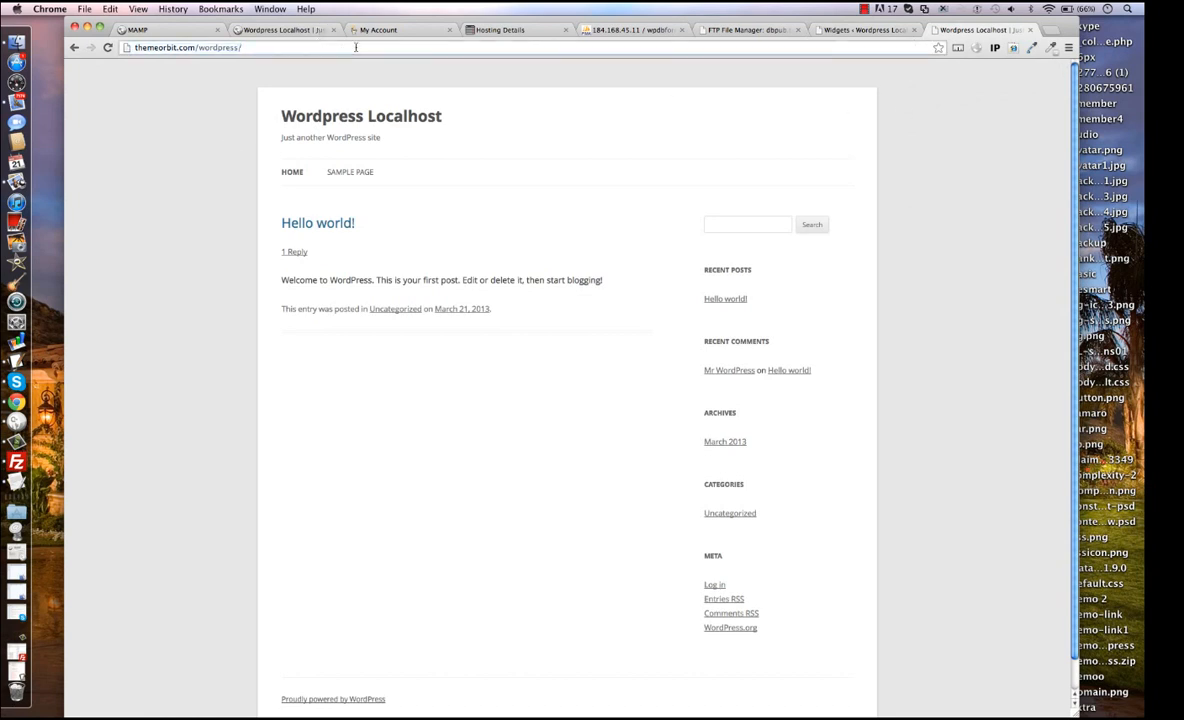
click(219, 109)
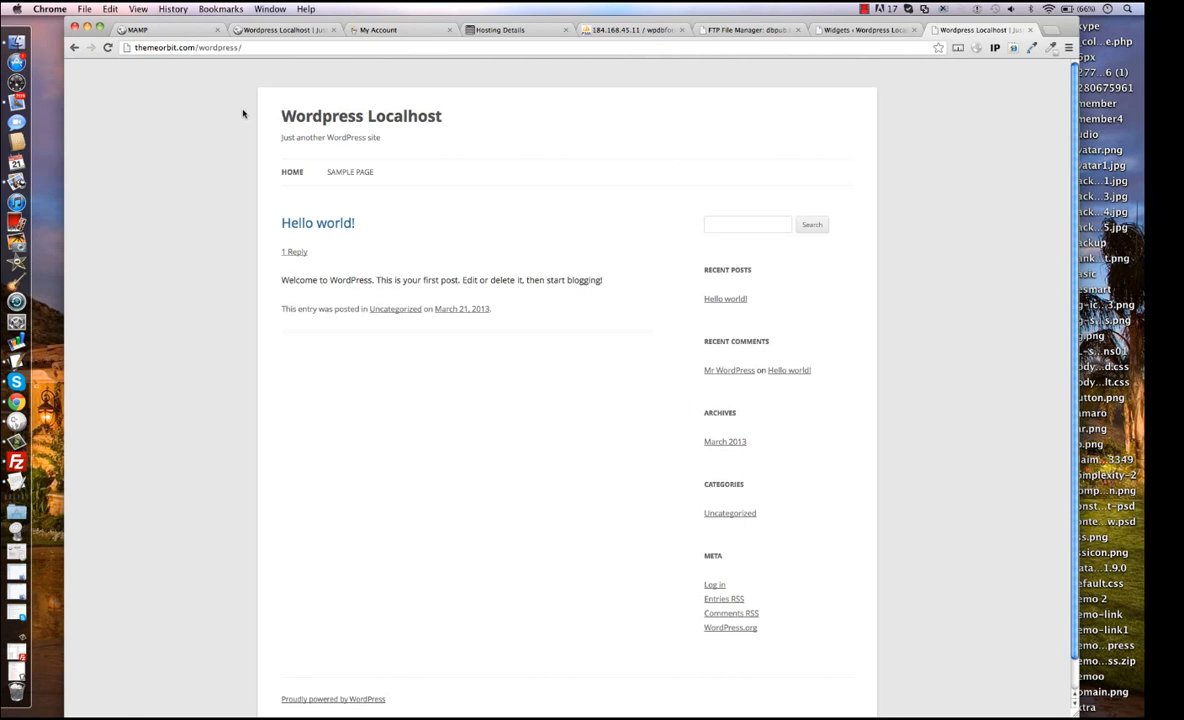
click(277, 30)
click(266, 47)
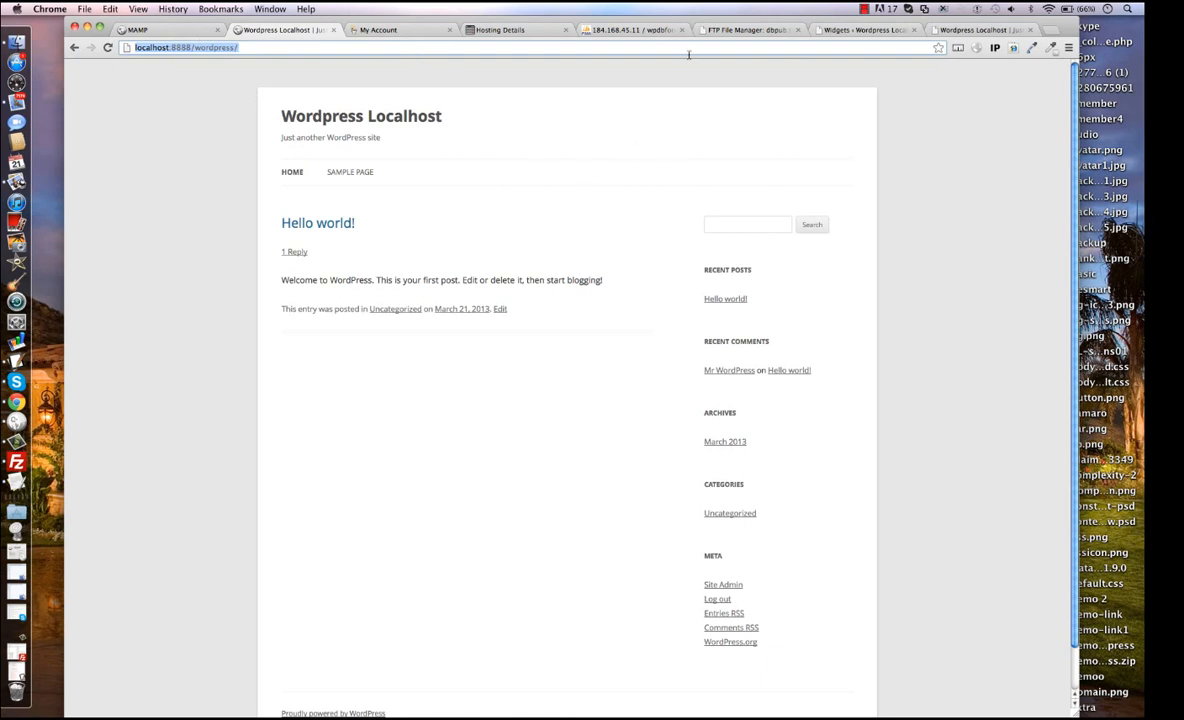
click(940, 30)
click(850, 46)
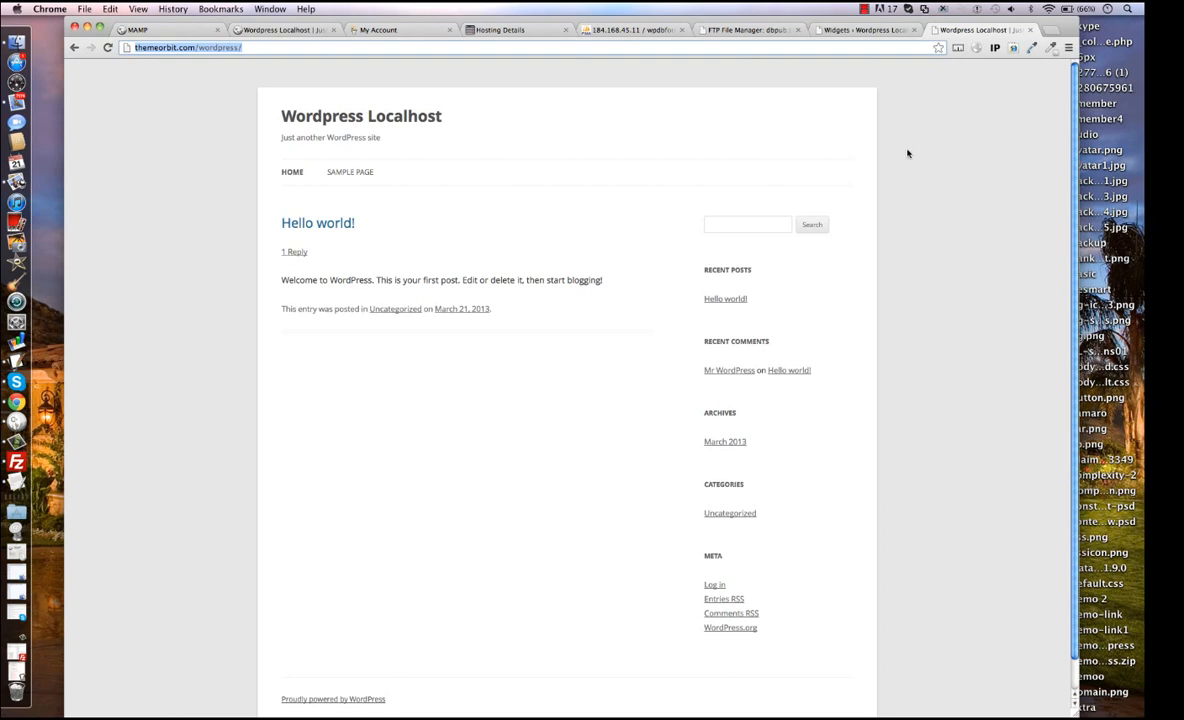
click(884, 128)
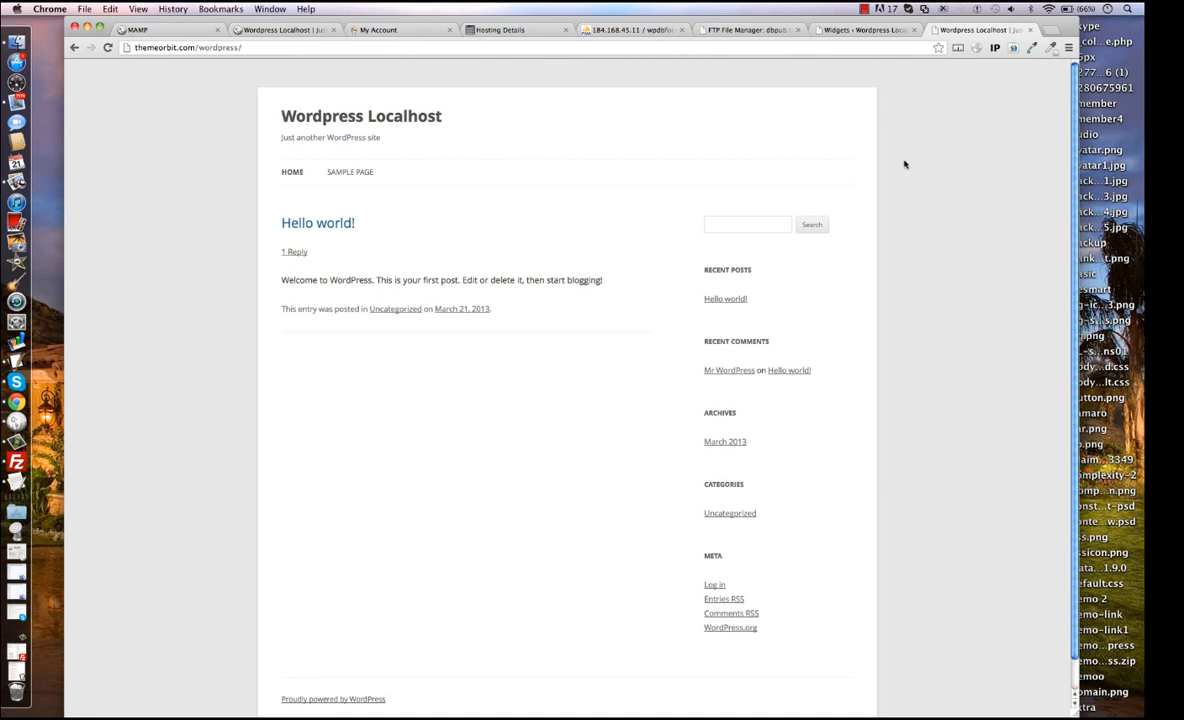
click(865, 9)
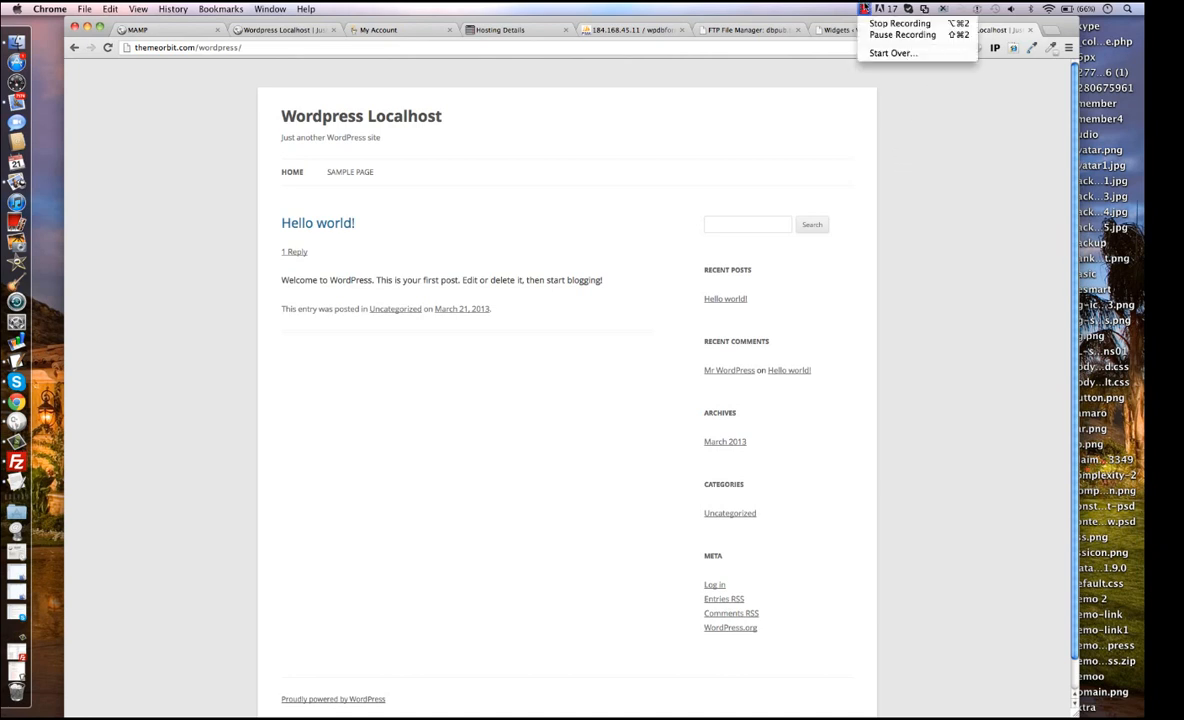